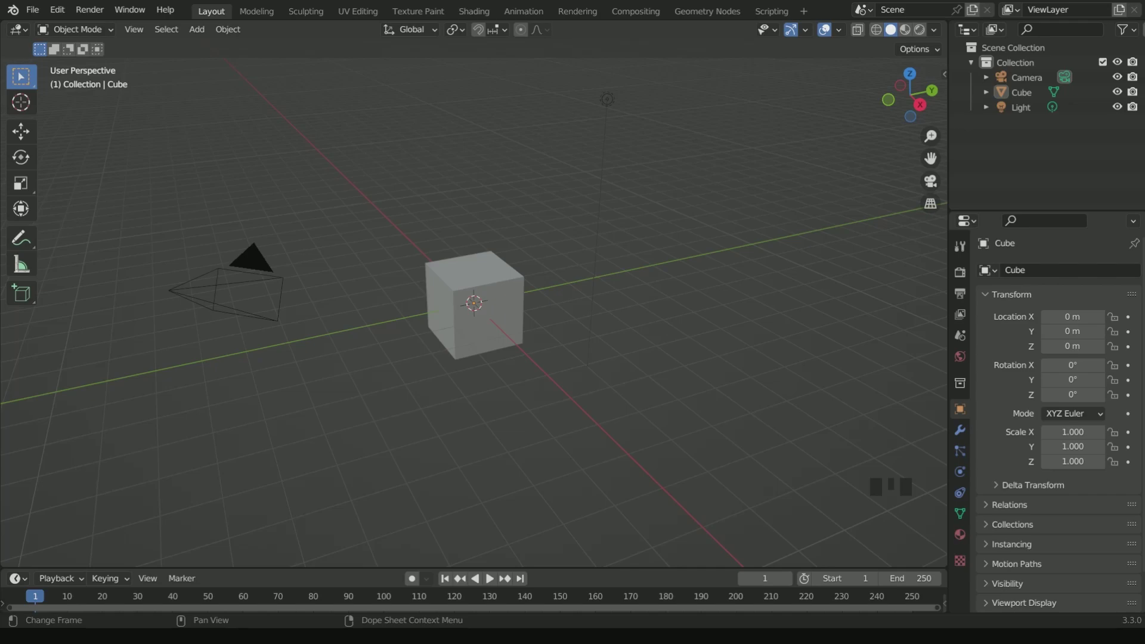
Step: Delete the default cube and light
drag(440, 217, 649, 374)
key(x)
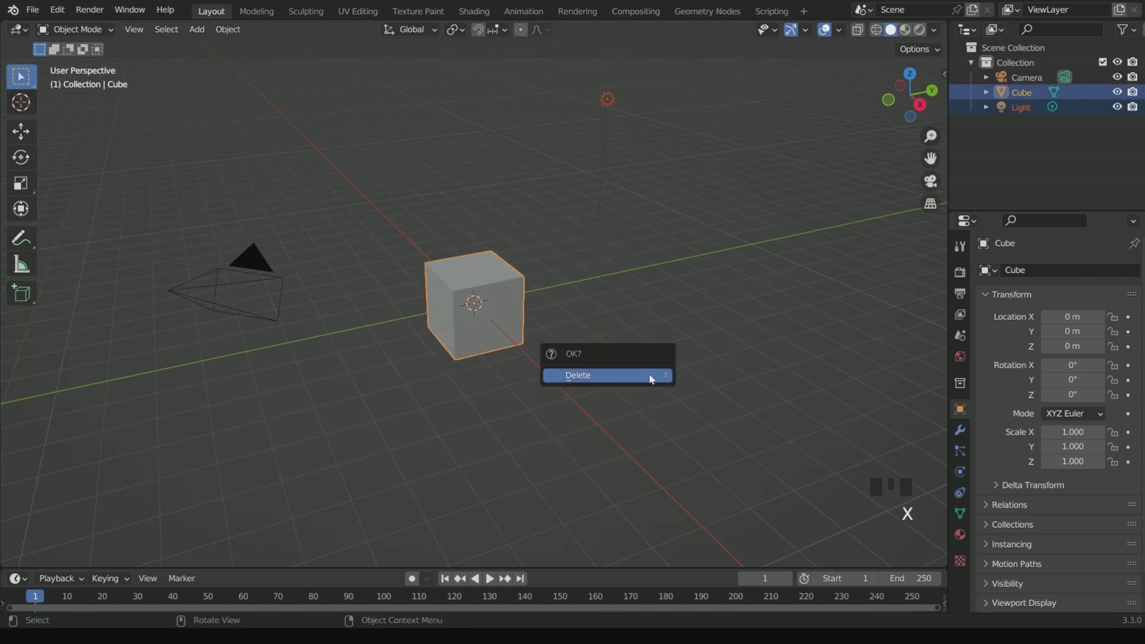
click(649, 375)
Step: Add a text object at the origin and set its X rotation to 90°
key(shift+a)
click(617, 385)
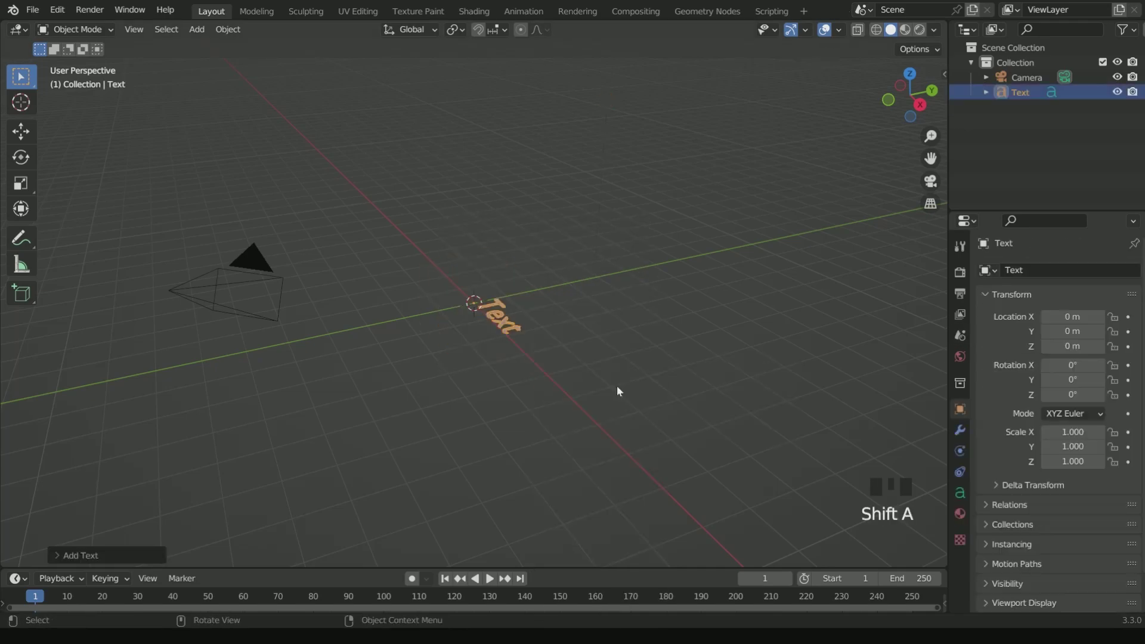
double_click(1090, 365)
text(90)
key(Return)
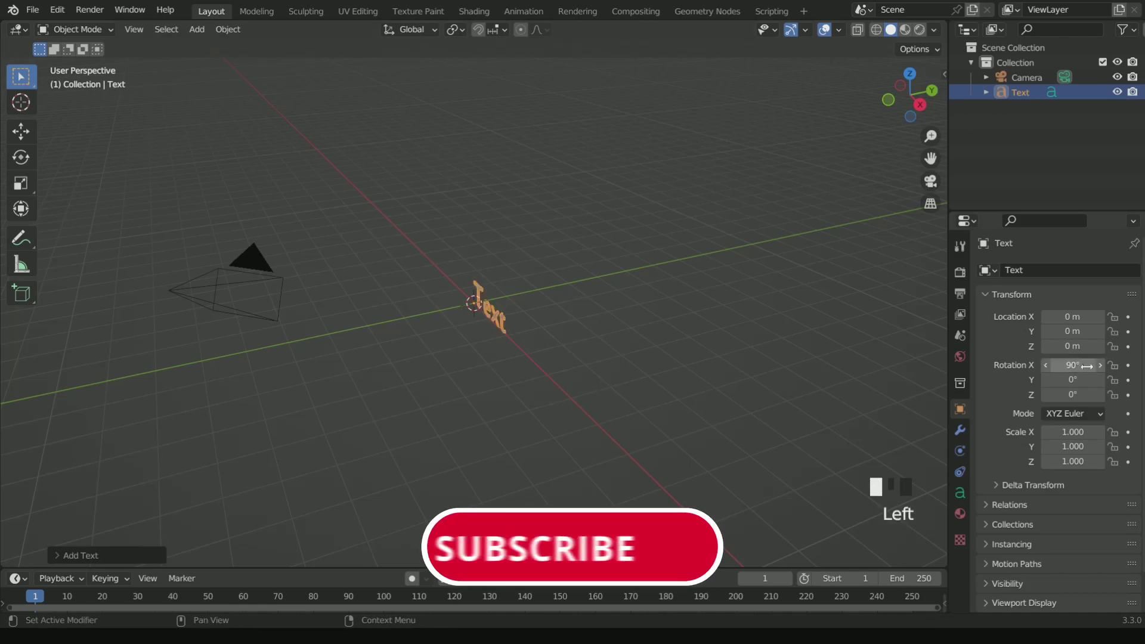
Step: From the front view, centre the text horizontally and erase the placeholder word in edit mode
key(KP_1)
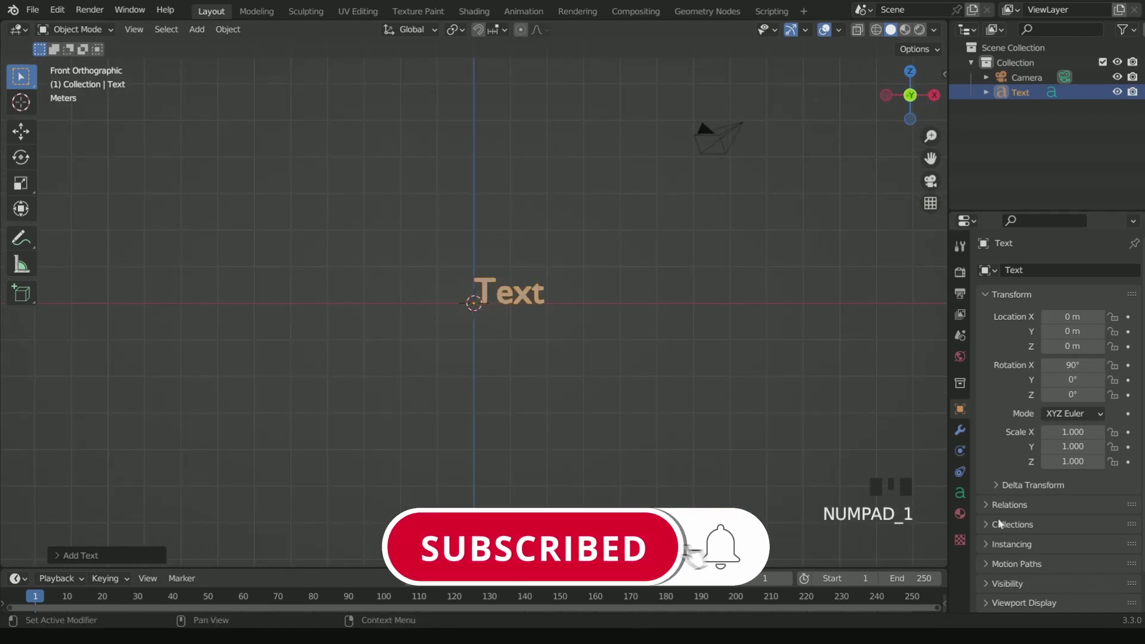
click(960, 493)
click(1081, 503)
click(1084, 536)
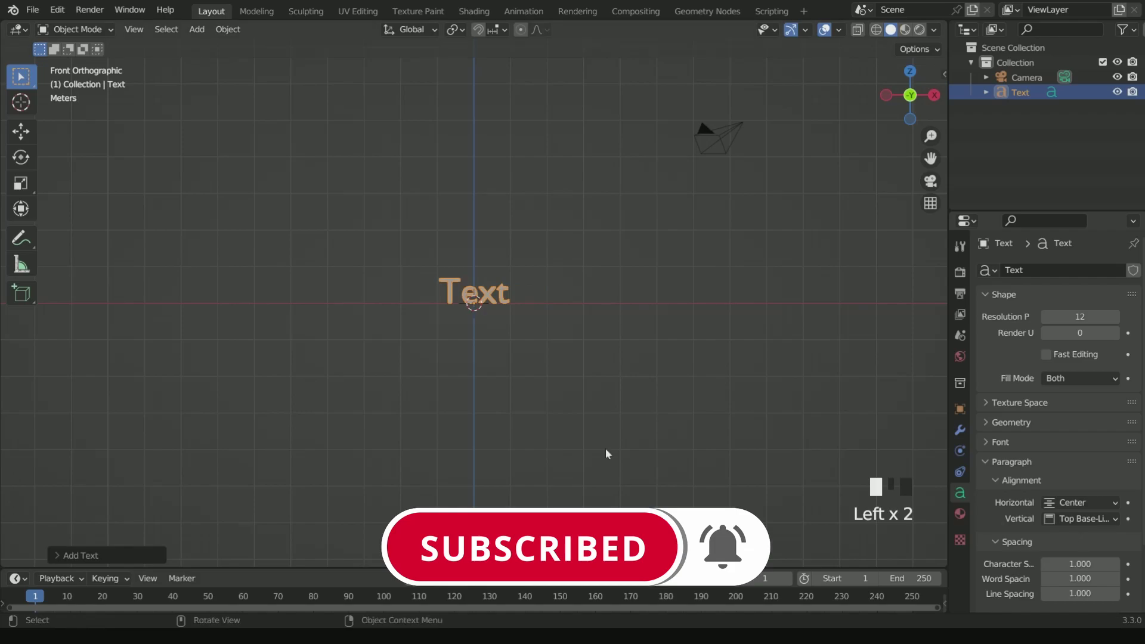
scroll(471, 300, up, 3)
key(Tab)
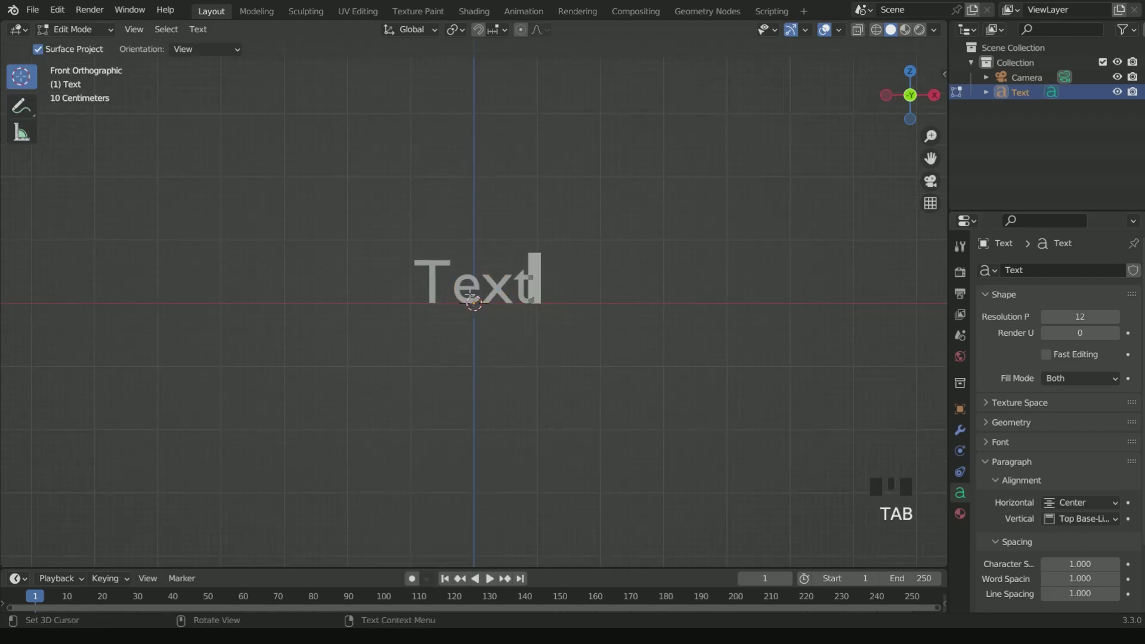
key(BackSpace)
key(BackSpace)
key(BackSpace)
key(BackSpace)
key(BackSpace)
key(BackSpace)
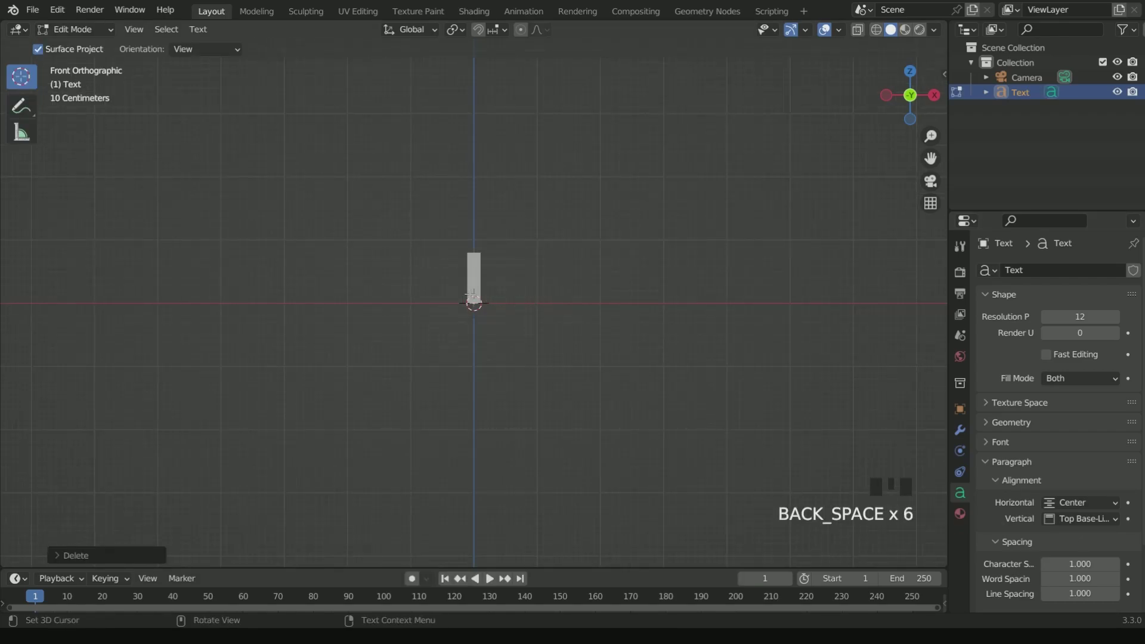
Step: Type 2023 as the text and set the Regular font to Bookman
text(2023)
key(Tab)
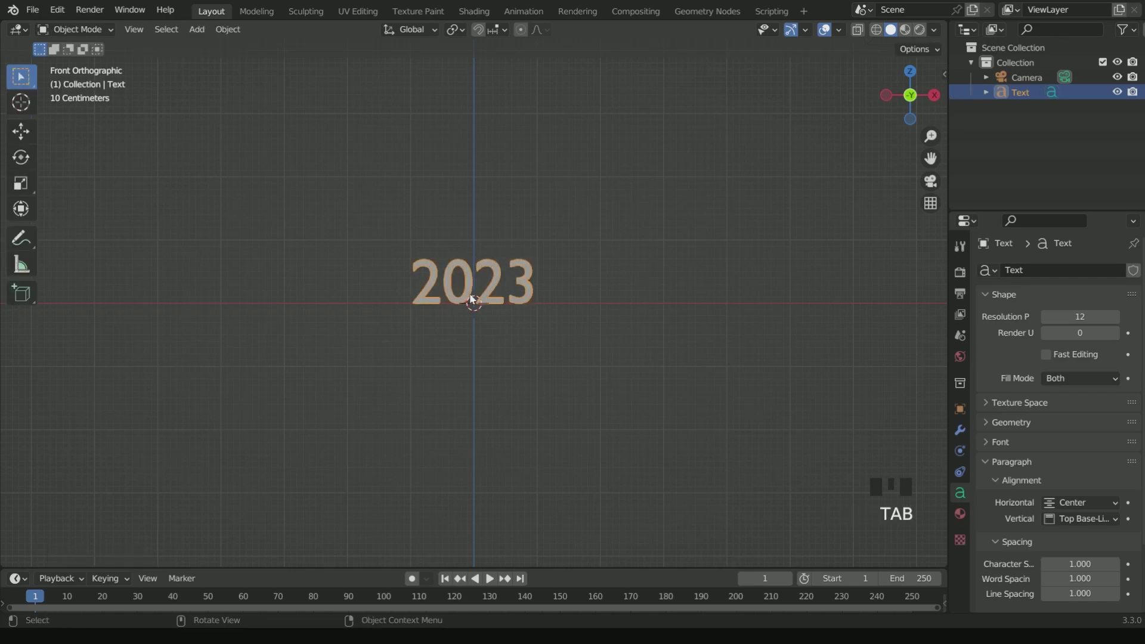
click(1020, 423)
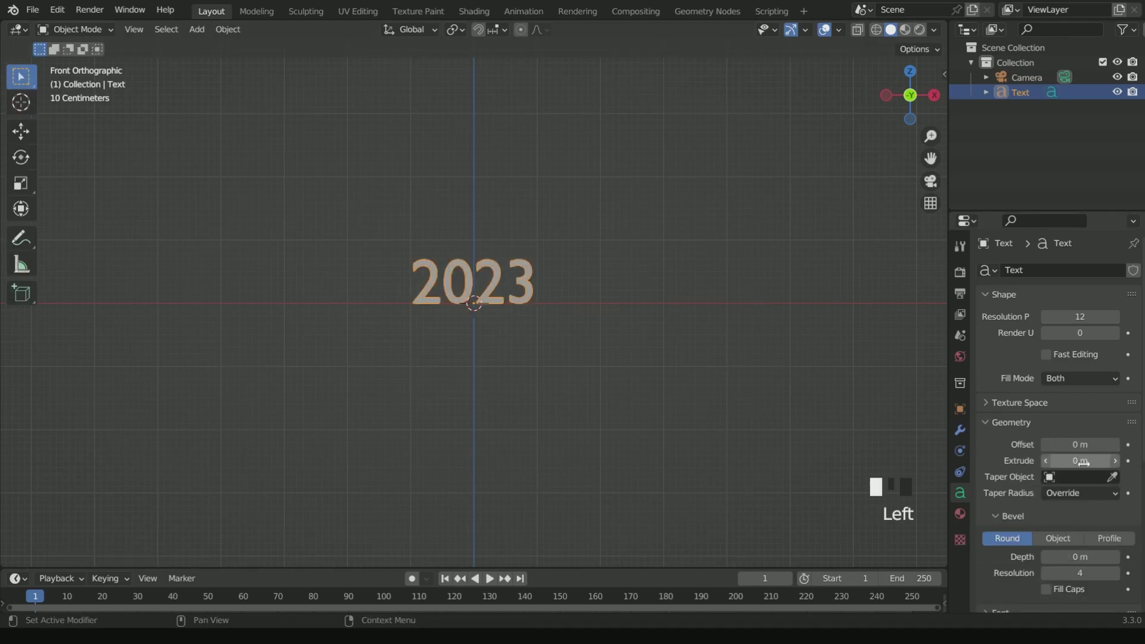
click(1022, 425)
click(1021, 442)
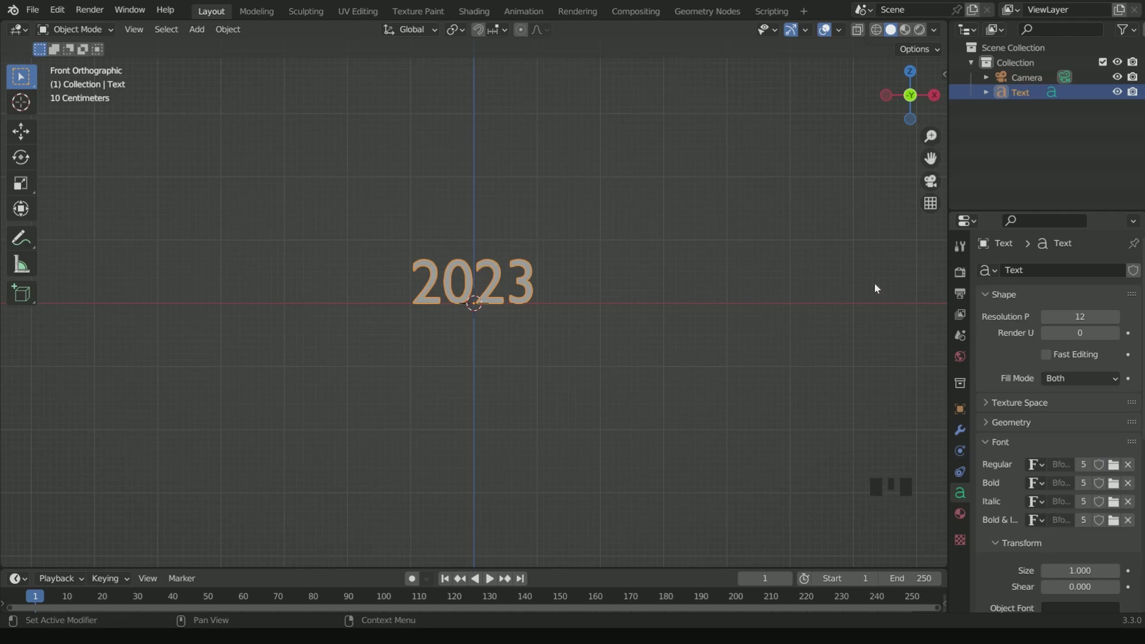
scroll(535, 334, up, 7)
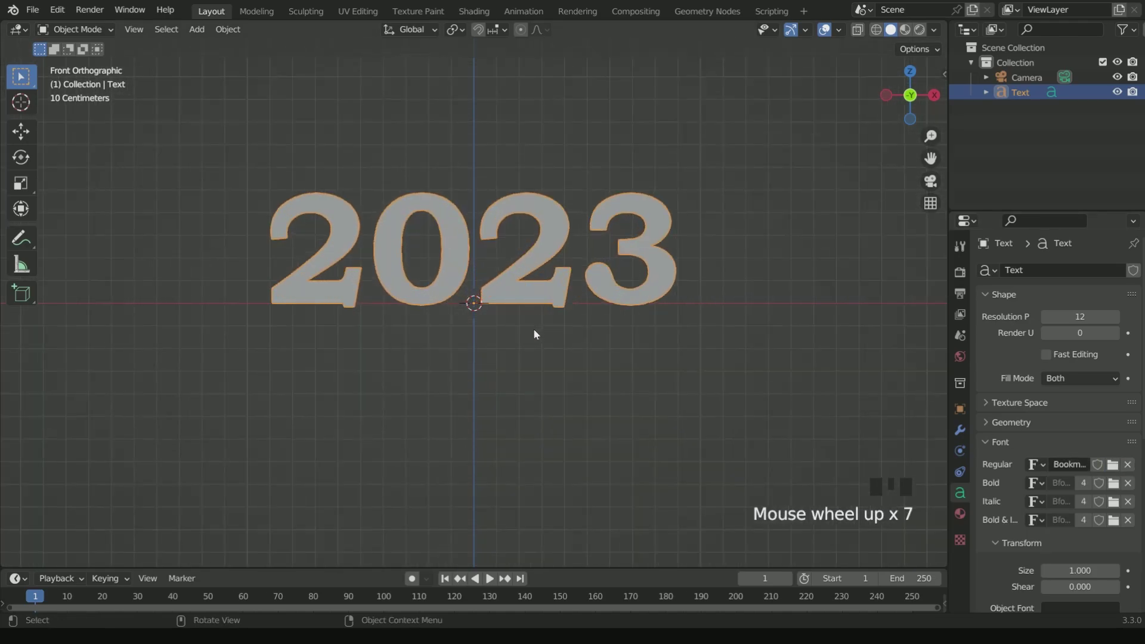
Step: Extrude the 2023 text to 0.05, then nudge the depth up to 0.08 m
click(1007, 423)
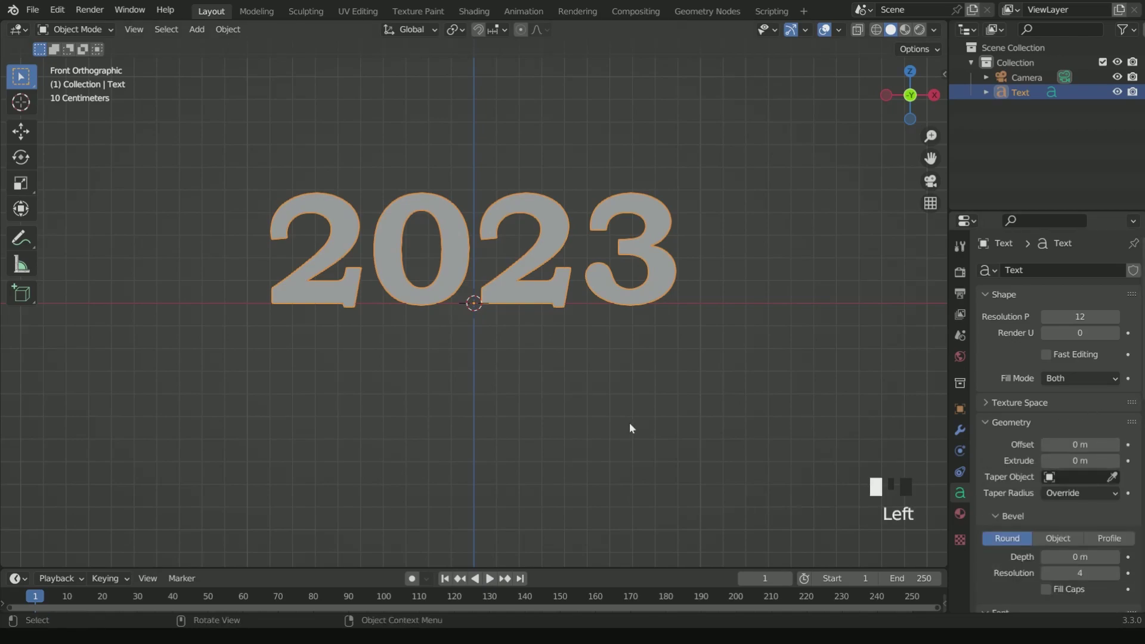
middle_drag(632, 429, 752, 446)
click(1104, 462)
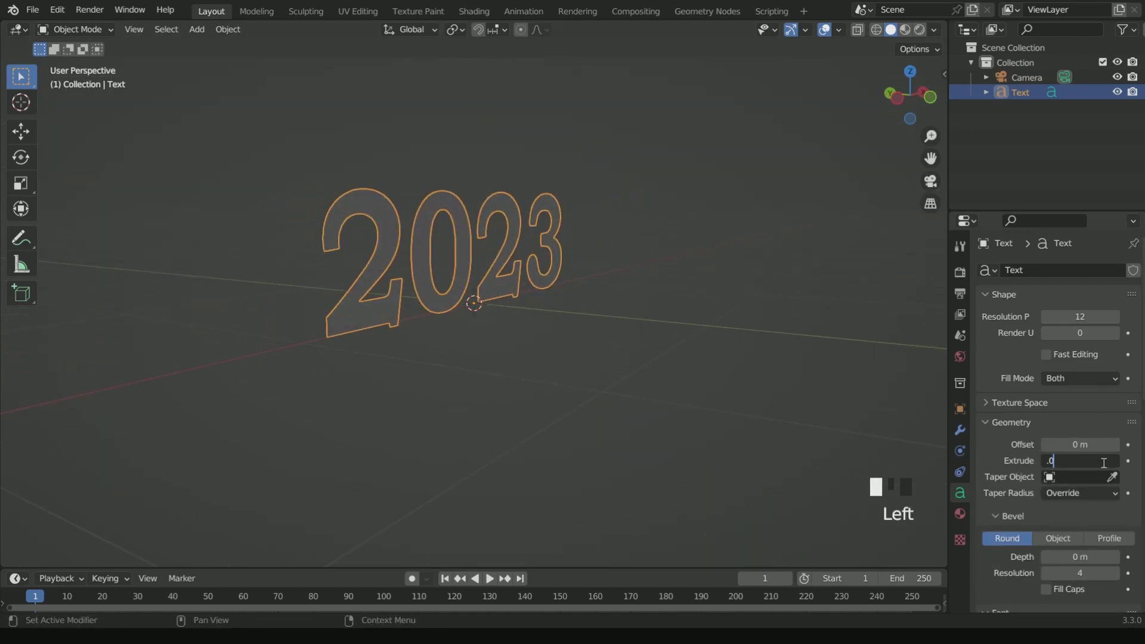
text(.05)
key(Return)
scroll(376, 203, up, 2)
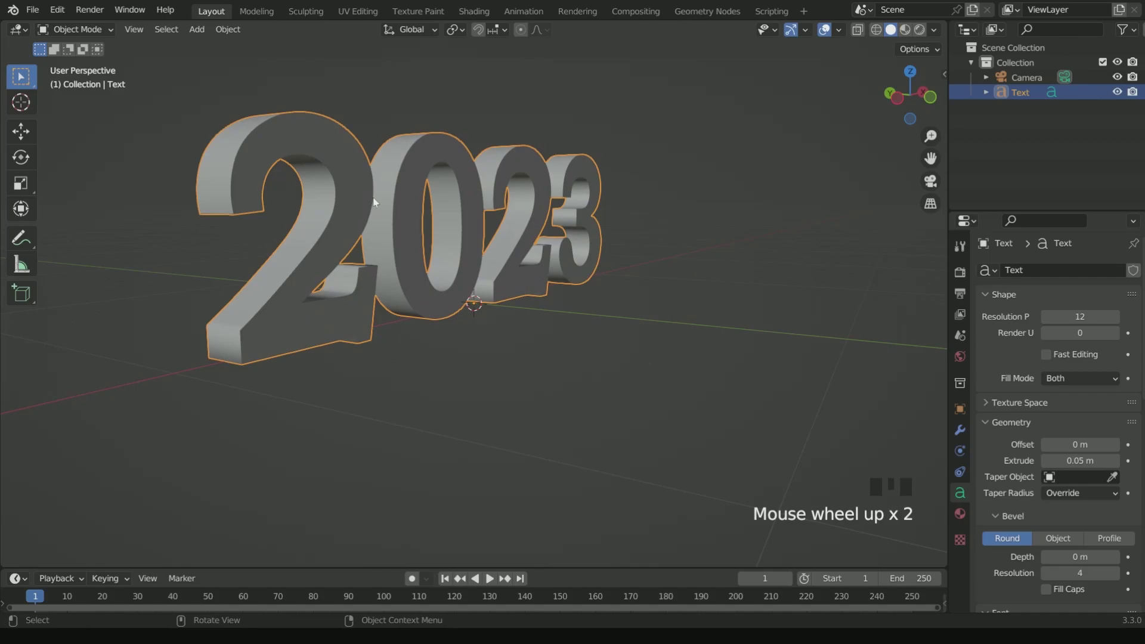
middle_drag(376, 202, 232, 228)
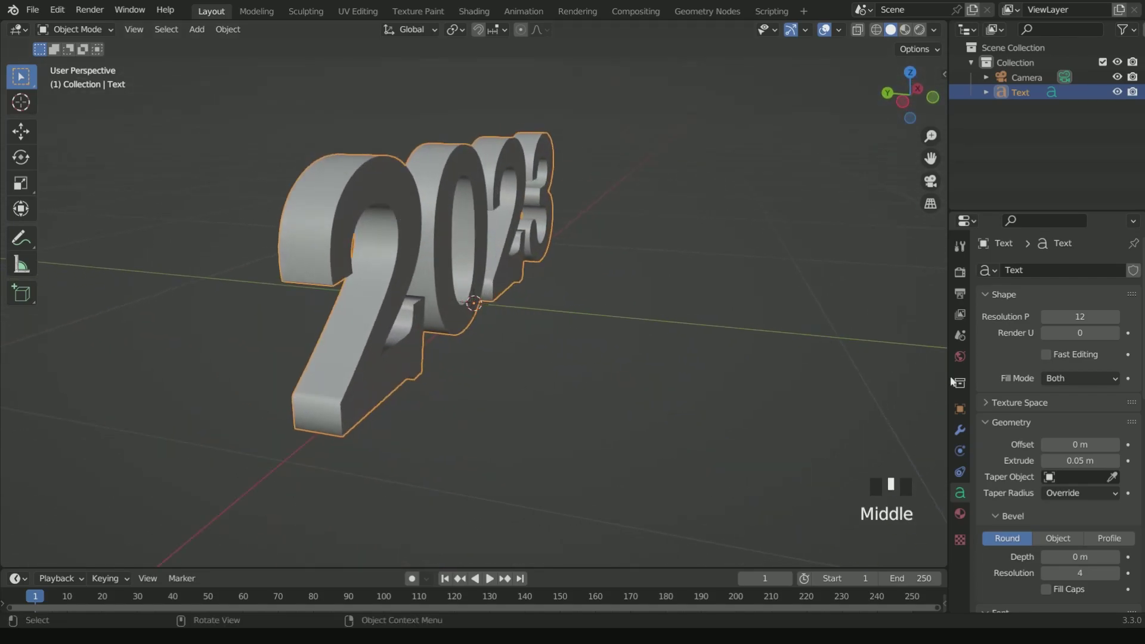
click(1115, 461)
click(1114, 461)
click(1115, 461)
Step: Reduce the text's extrude depth to 0.07 m
scroll(728, 370, down, 2)
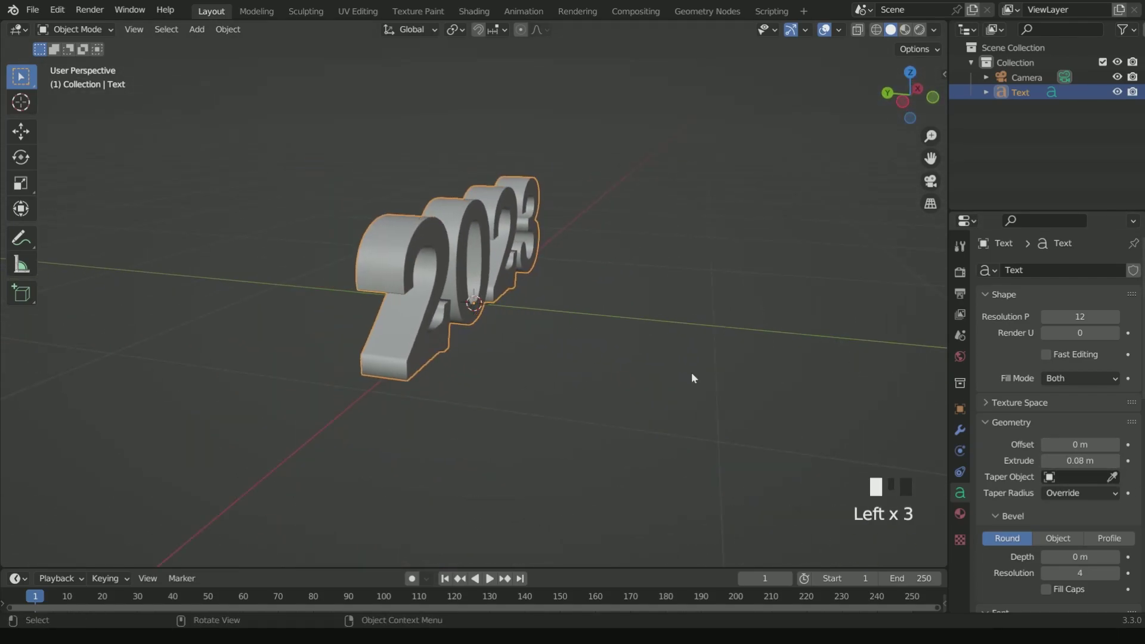
middle_drag(692, 378, 571, 334)
click(1045, 461)
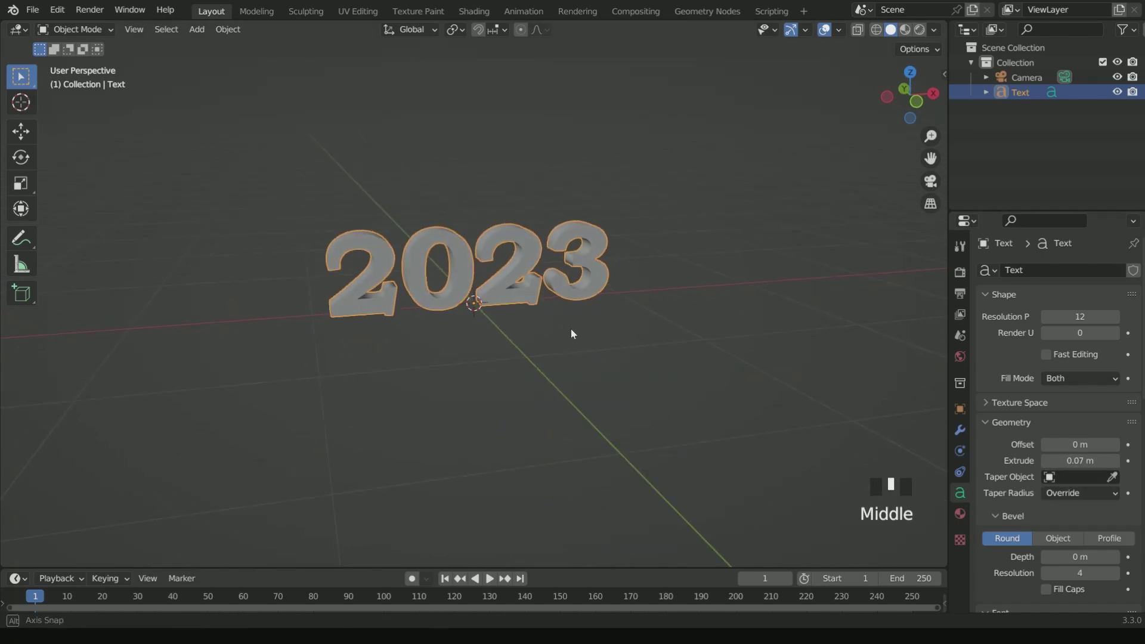
scroll(575, 325, up, 2)
Step: Frame 2023 in the front view and align the camera to it
key(KP_0)
key(KP_0)
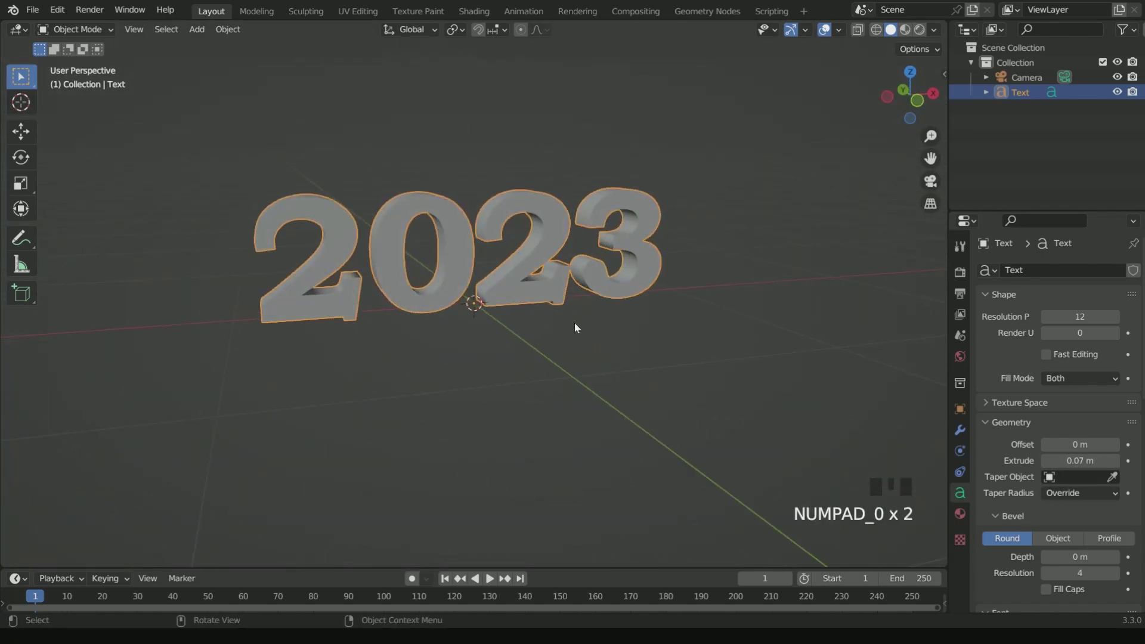
key(KP_1)
key(KP_Decimal)
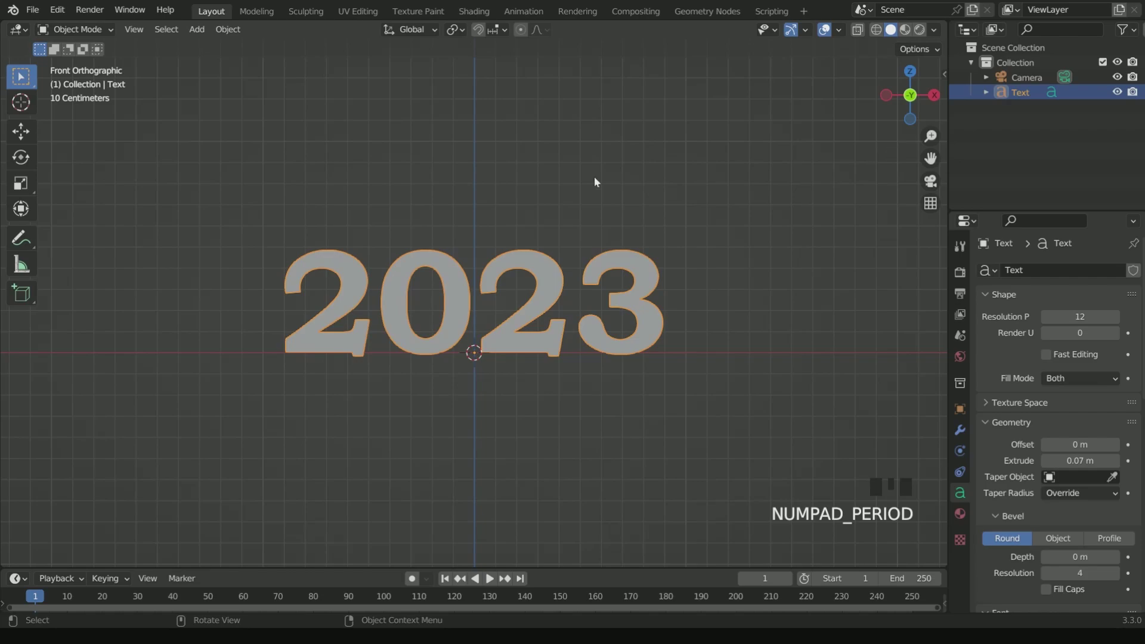
key(ctrl+alt+KP_0)
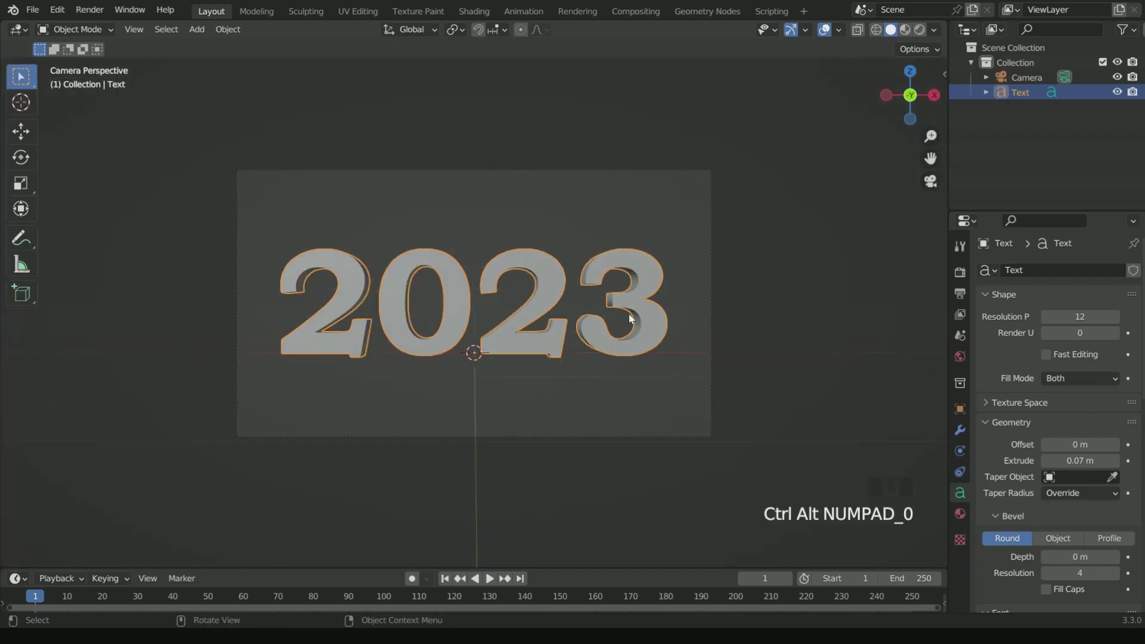
Step: Set the camera's focal length to 40 mm
click(1020, 76)
double_click(1081, 340)
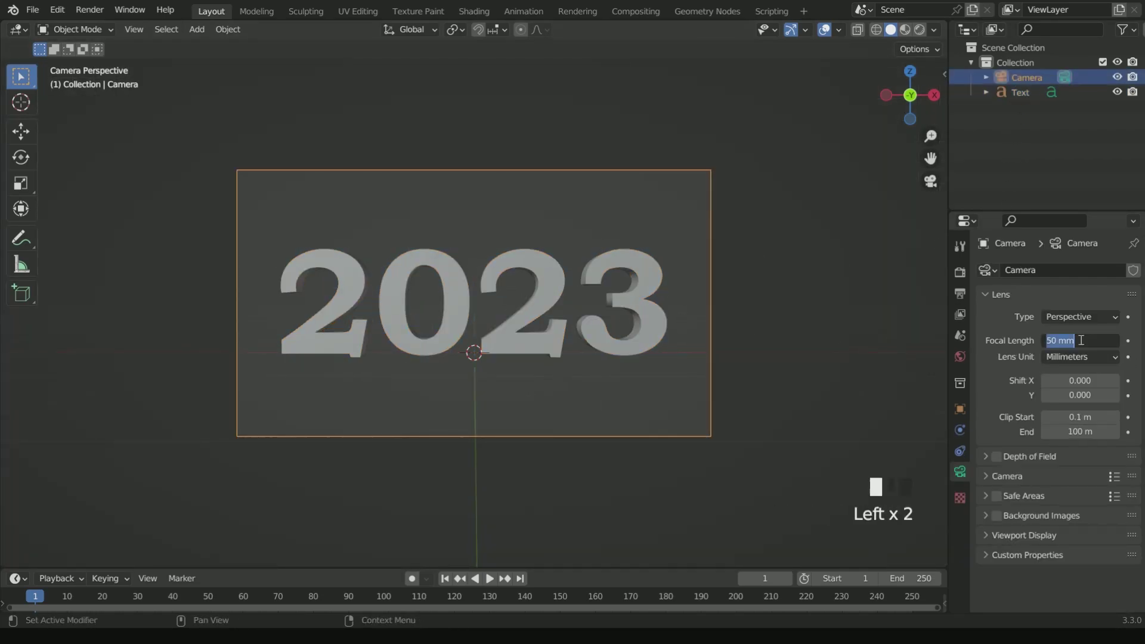
text(40)
key(Return)
Step: Place the camera at Location Y -4 m and X 0 m
click(960, 409)
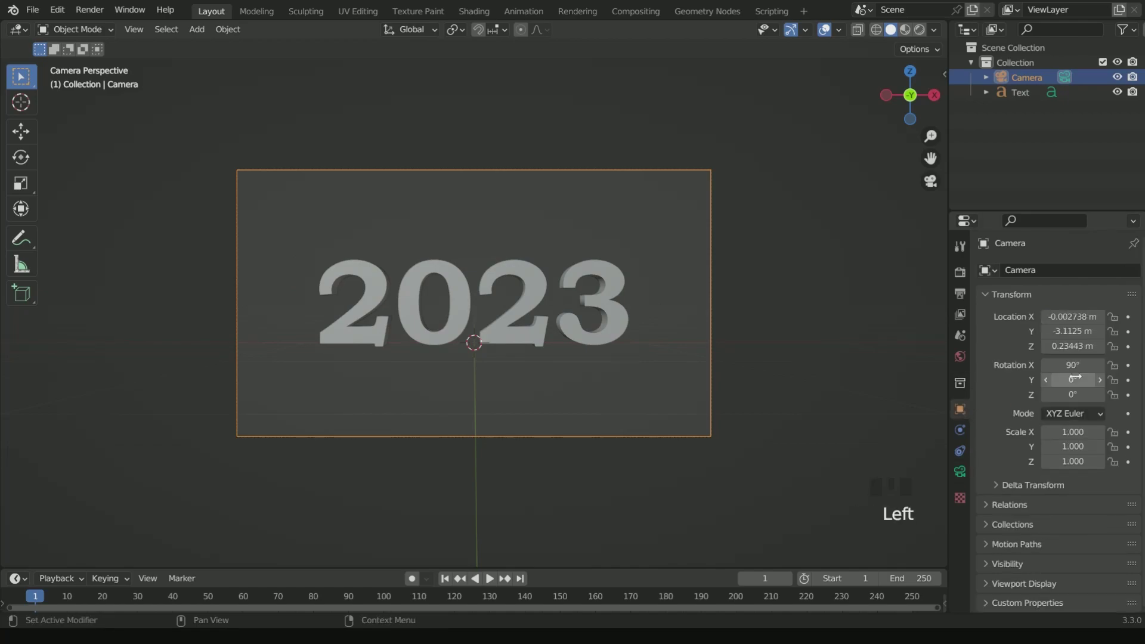
double_click(1081, 331)
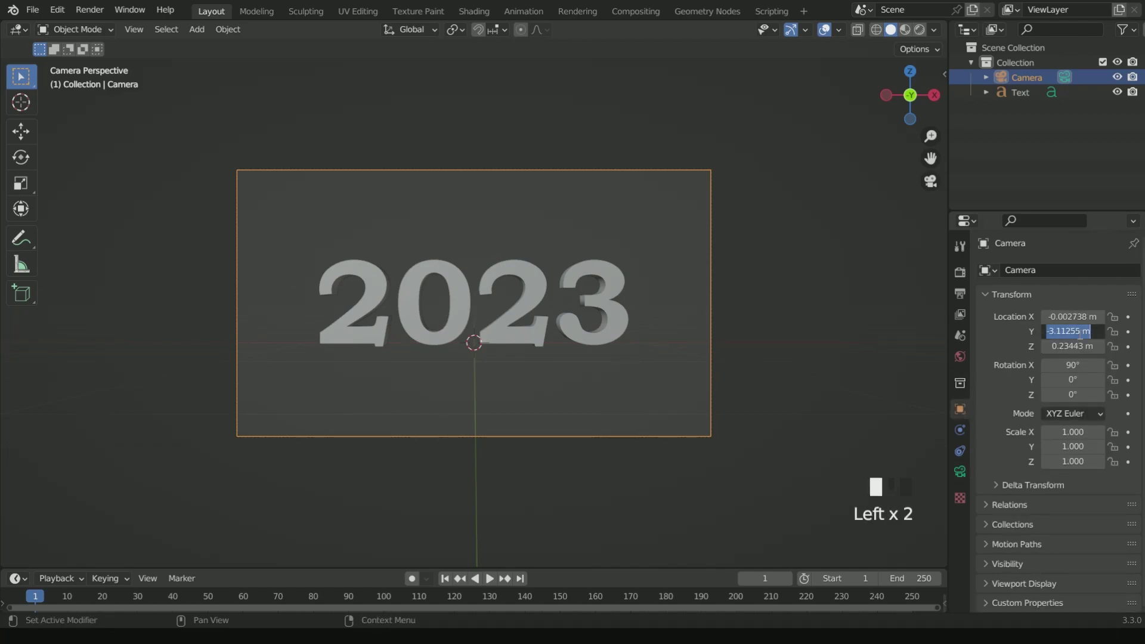
text(-3.5)
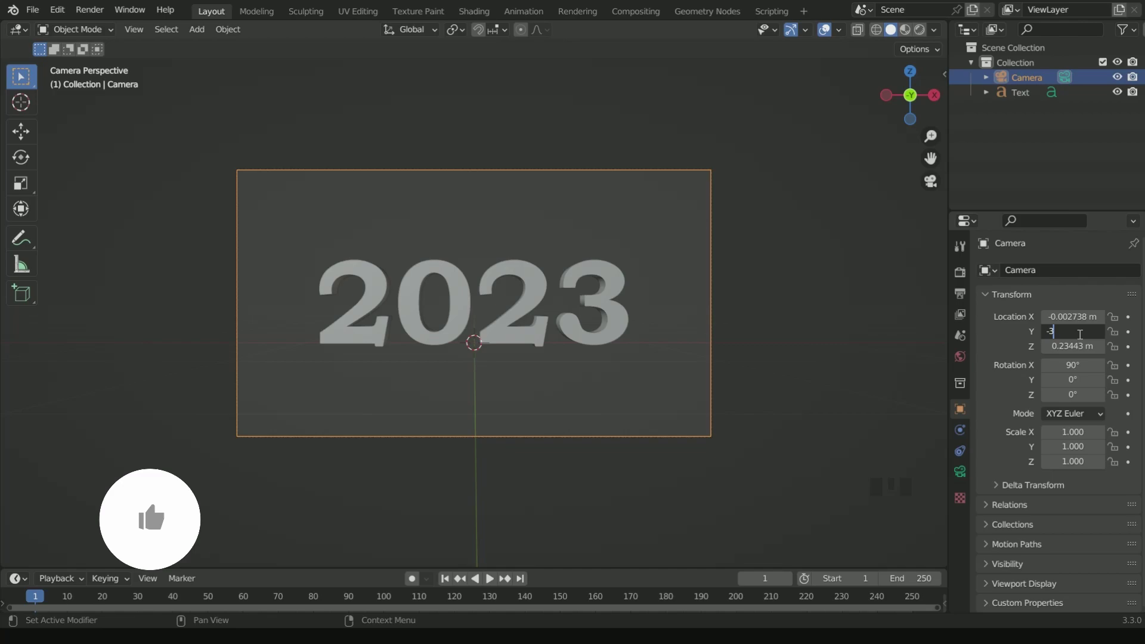
key(Return)
click(1080, 333)
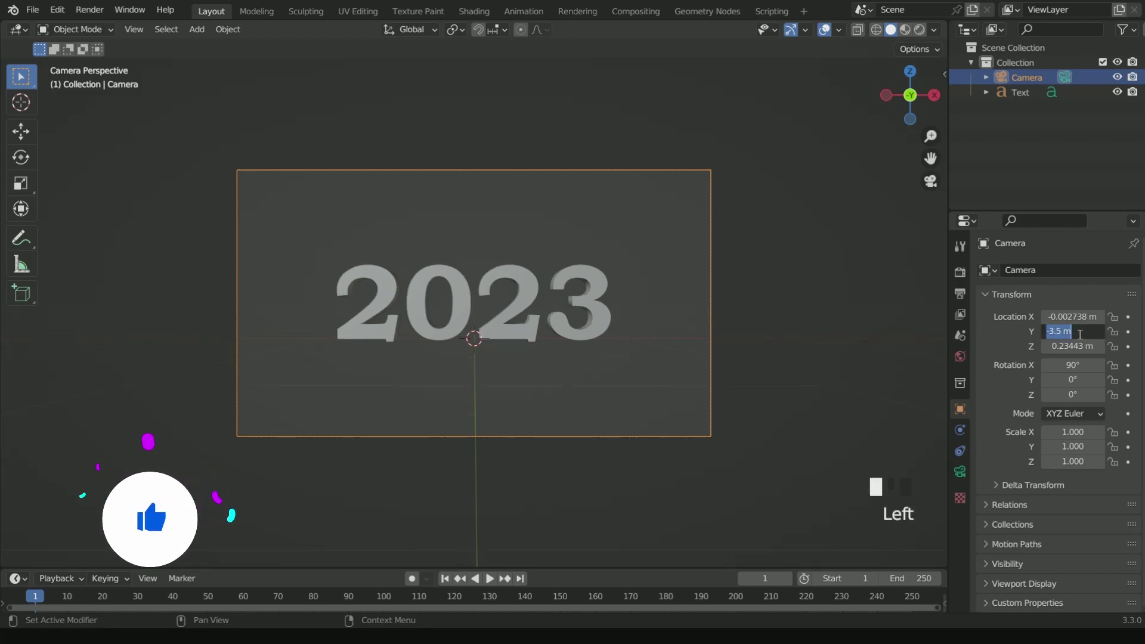
text(-4)
key(Return)
click(1072, 317)
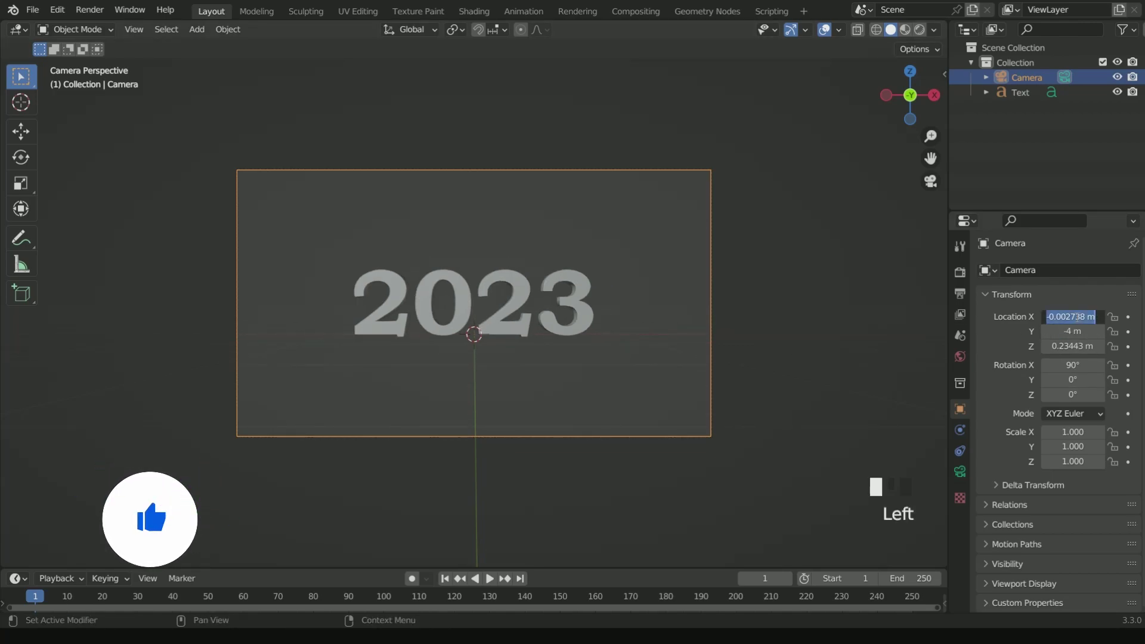
text(0)
key(Return)
Step: Select the 2023 text and add a Remesh modifier to it
scroll(354, 270, up, 2)
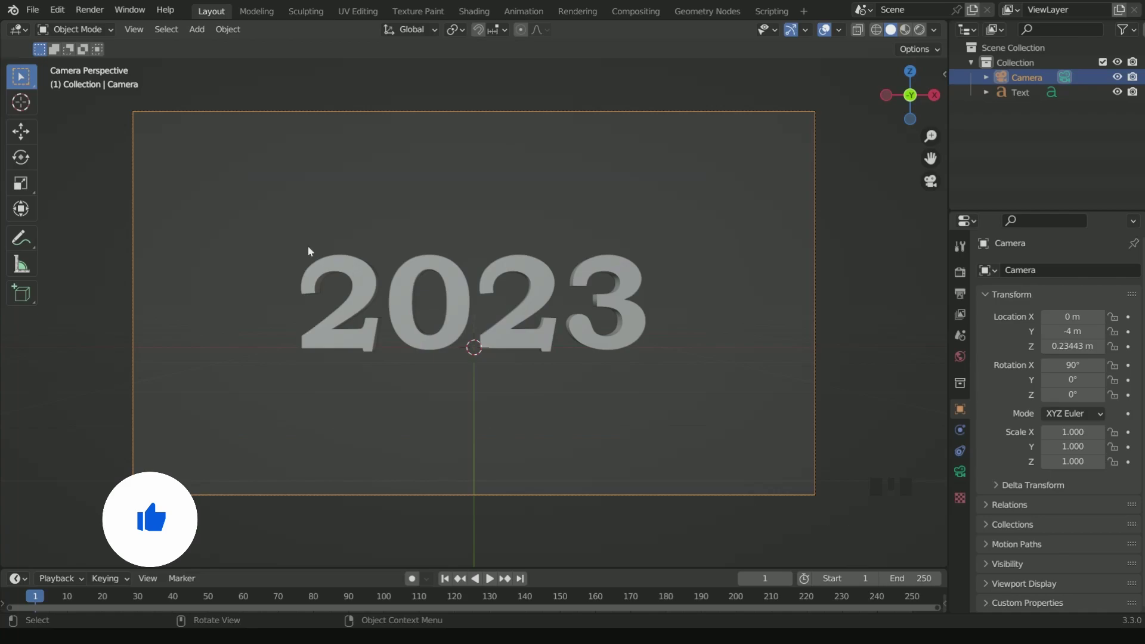
drag(304, 241, 620, 320)
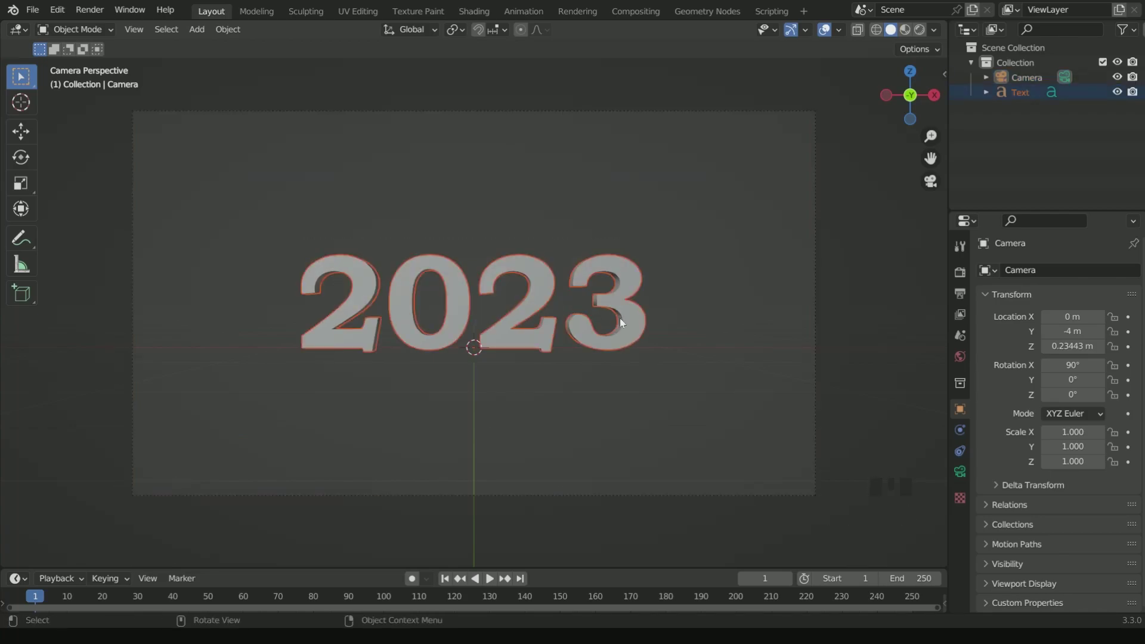
click(622, 314)
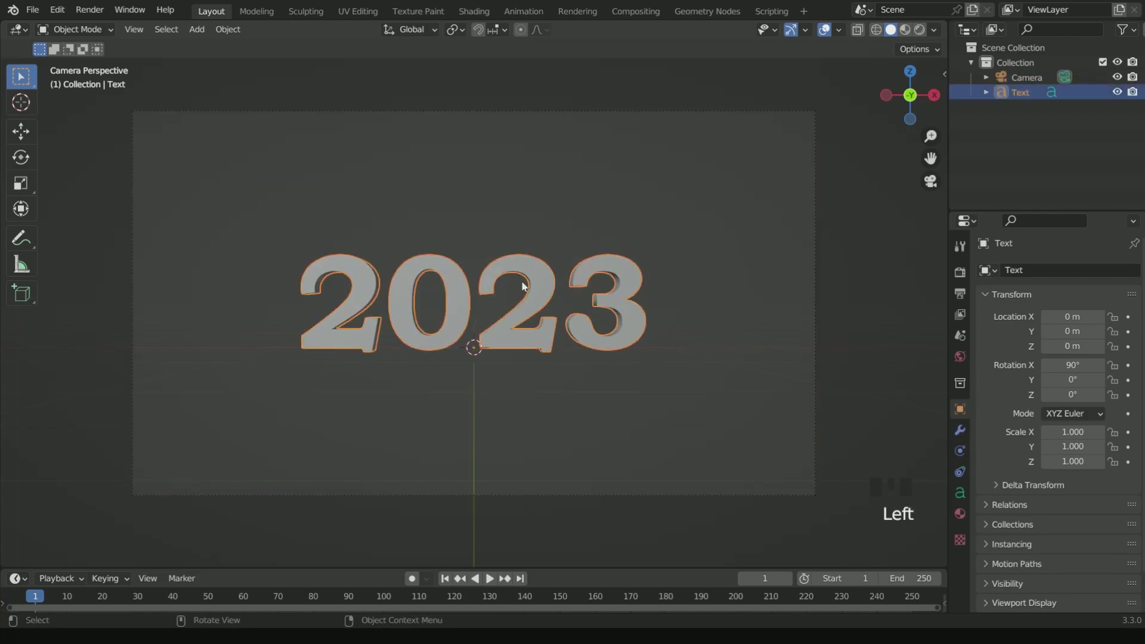
click(531, 267)
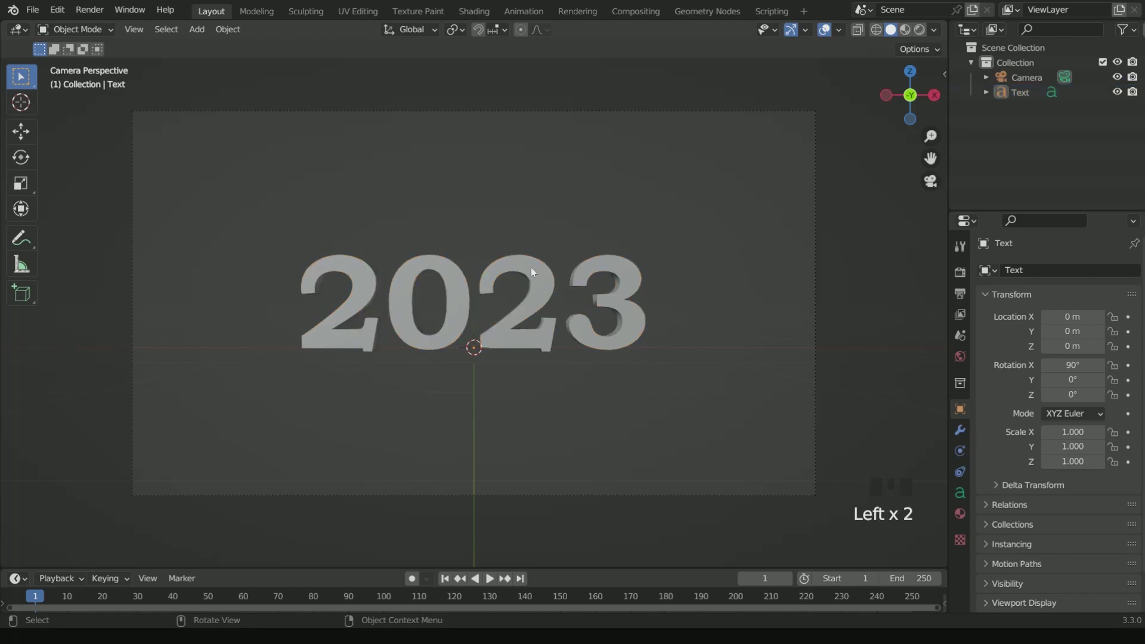
click(961, 430)
click(1036, 273)
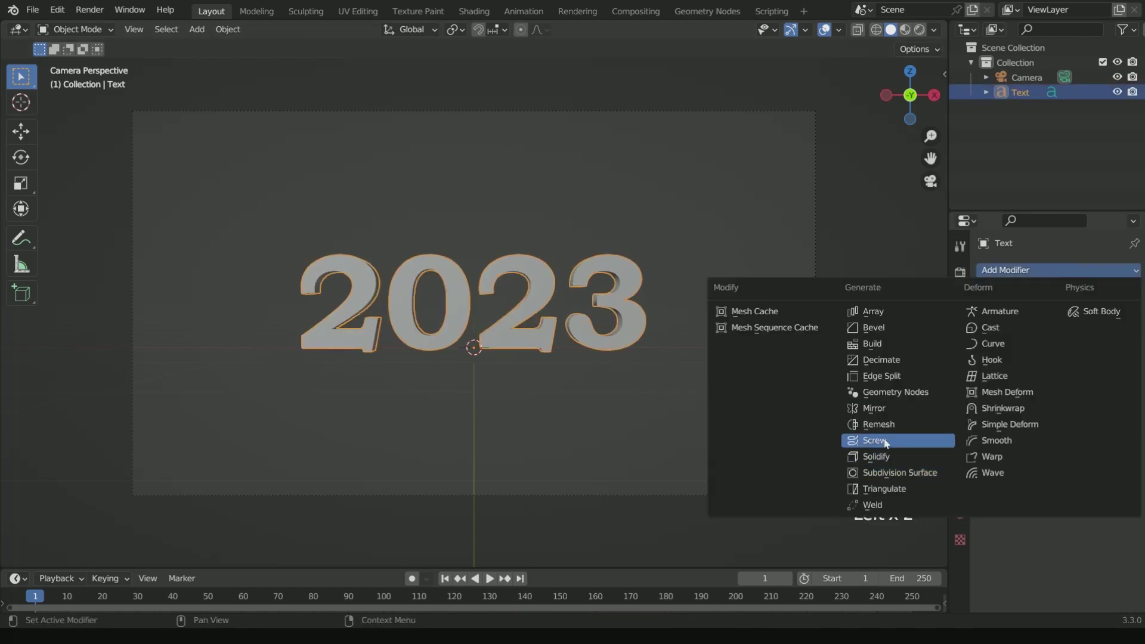
click(889, 424)
Step: Set the Remesh to Sharp mode, Octree Depth 8, with Remove Disconnected off
click(1078, 316)
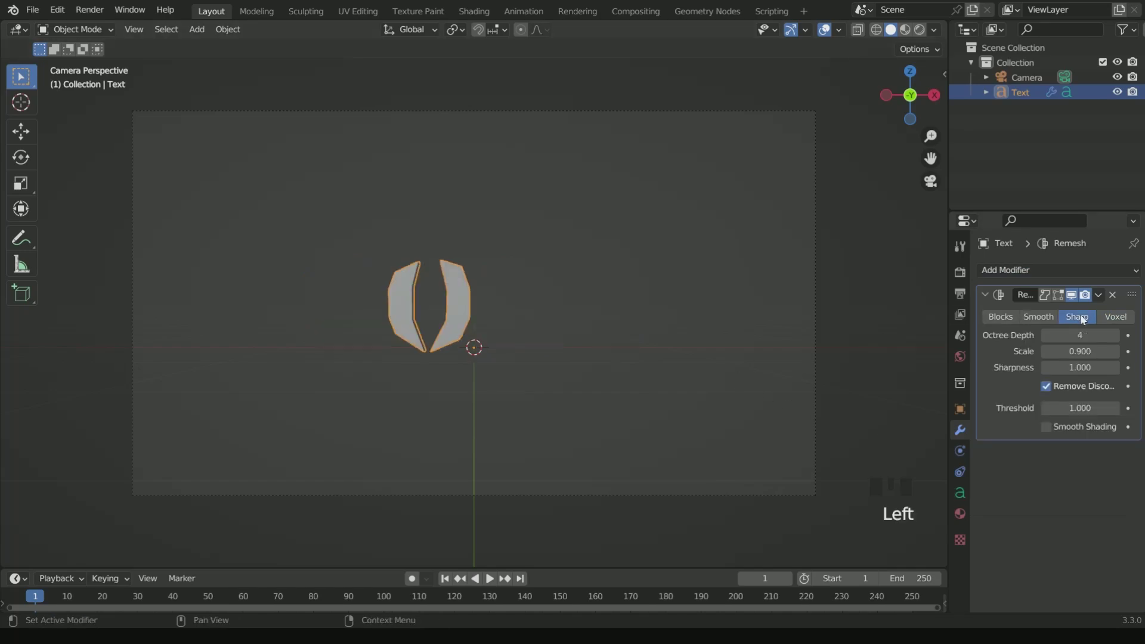
double_click(1081, 336)
text(8)
key(Return)
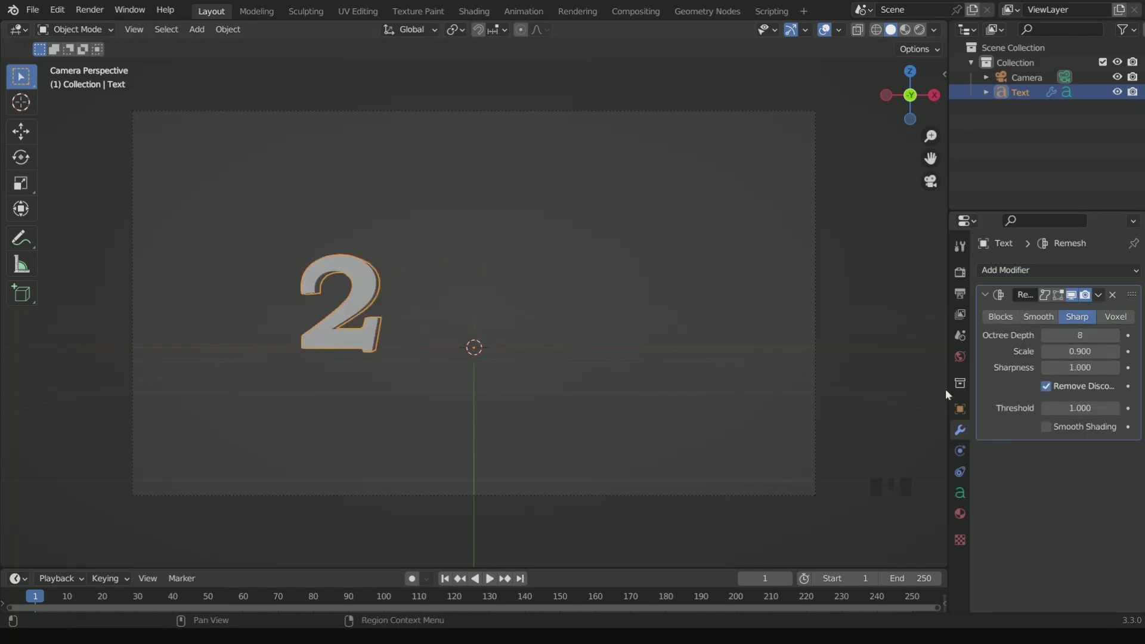
click(1048, 386)
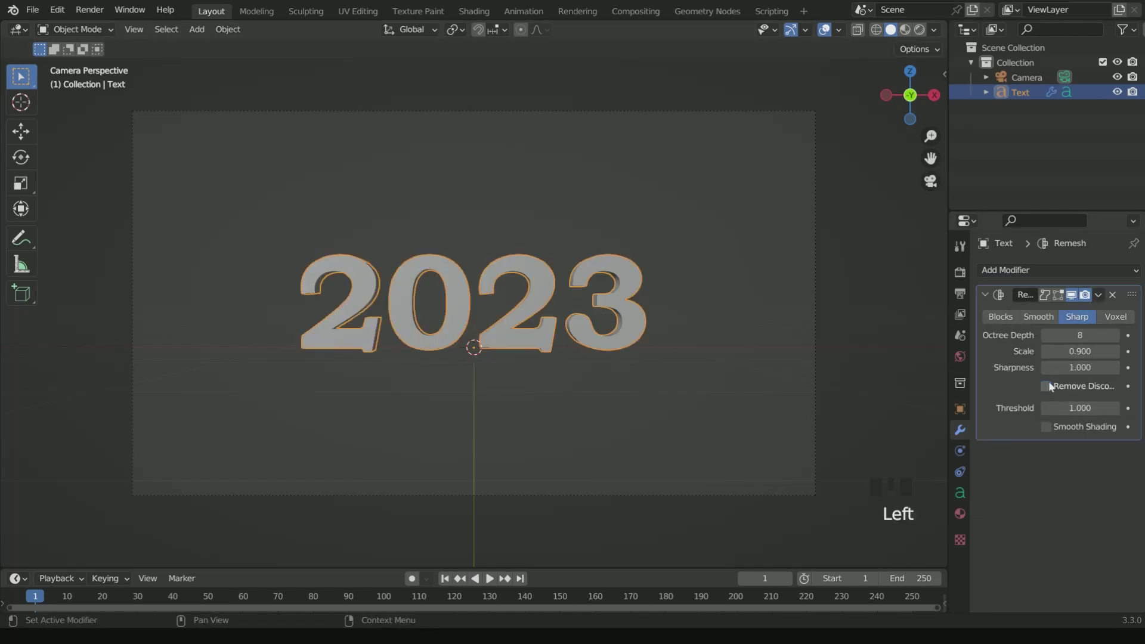
Step: In wireframe, toggle the Remesh's viewport display to compare dense and original meshes
click(875, 30)
mouse_move(602, 334)
middle_down()
mouse_move(567, 328)
mouse_move(567, 367)
mouse_move(632, 352)
middle_up()
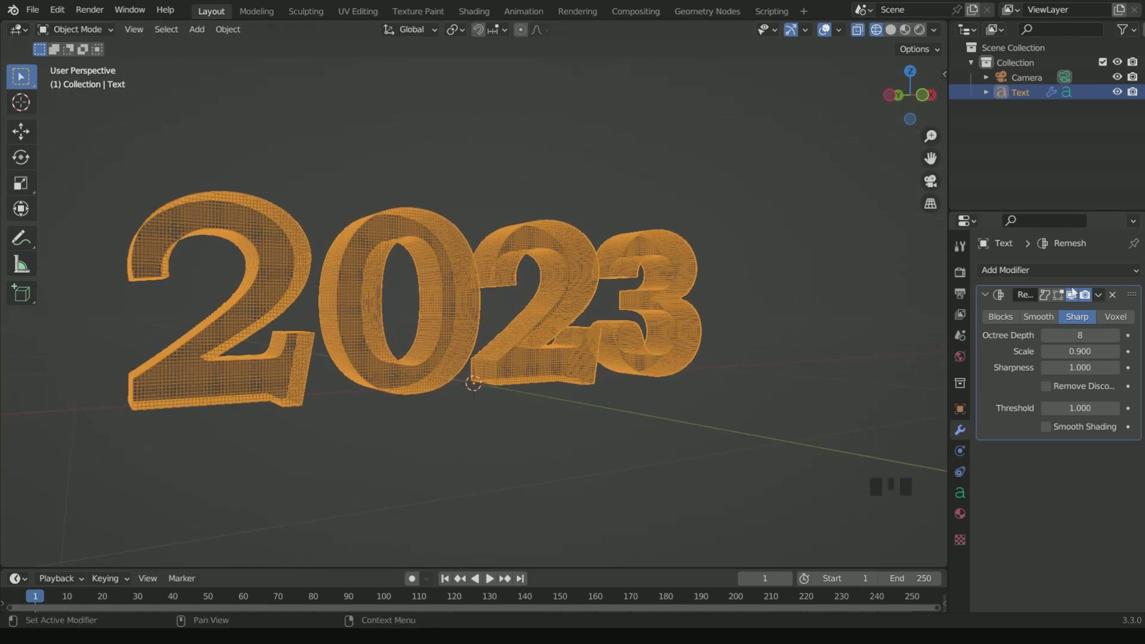
click(1072, 294)
middle_drag(526, 422, 573, 450)
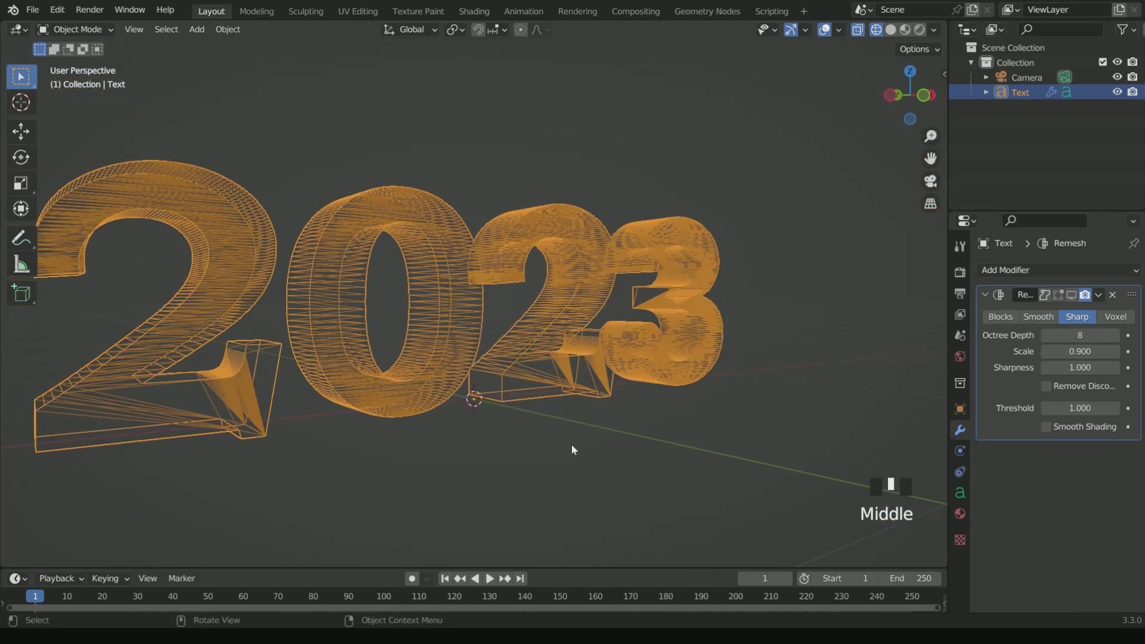
click(1072, 294)
scroll(427, 401, up, 2)
middle_drag(427, 401, 391, 411)
Step: Return to solid shading and view the scene through the camera
click(893, 30)
middle_drag(818, 334, 781, 329)
key(KP_0)
scroll(781, 330, down, 2)
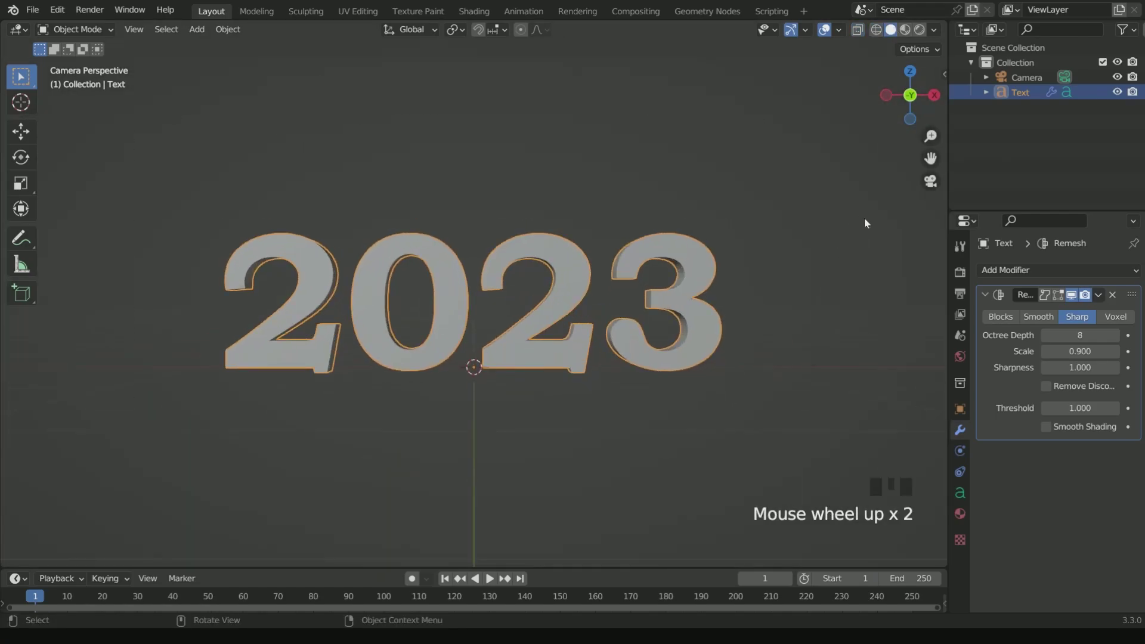
scroll(477, 245, down, 1)
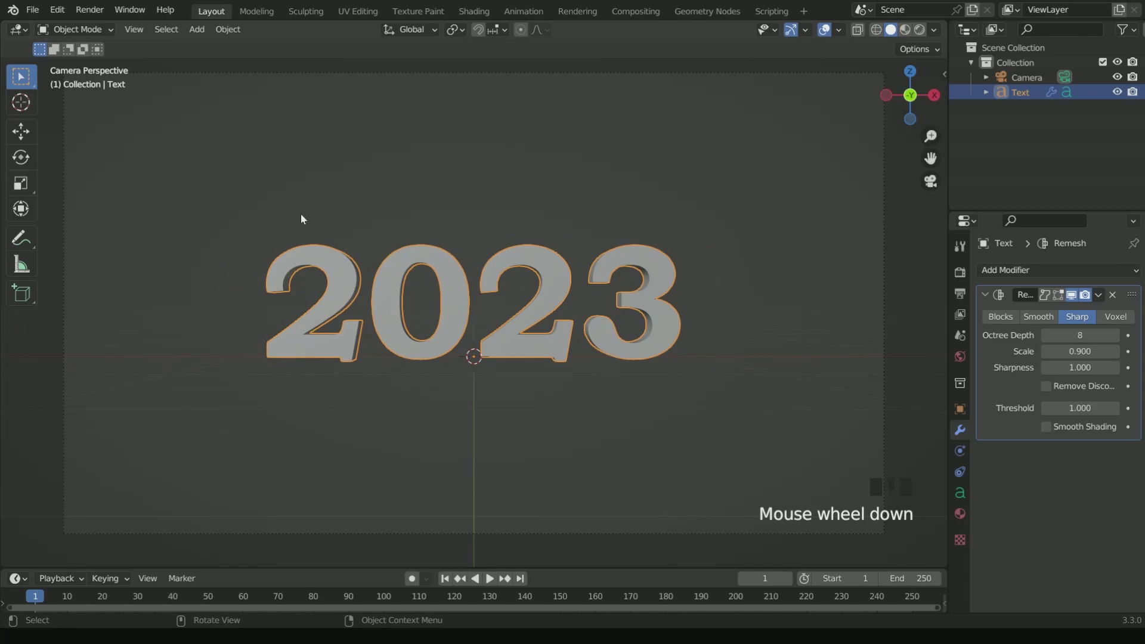
Step: Convert the 2023 text object into a mesh
click(300, 213)
click(388, 328)
right_click(388, 329)
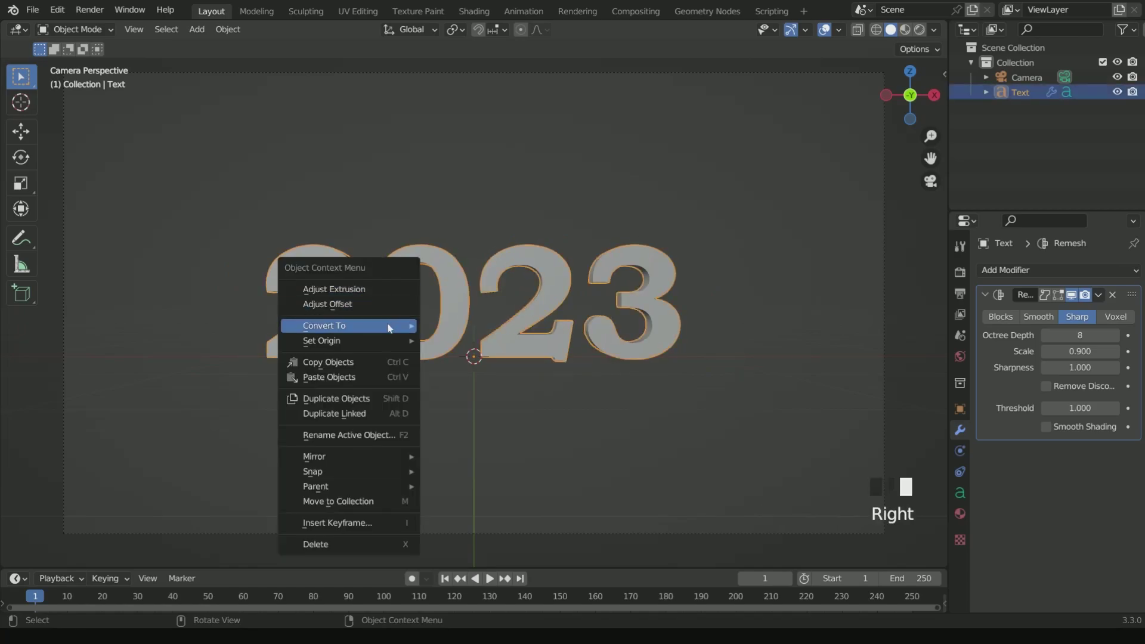
mouse_move(388, 328)
click(451, 345)
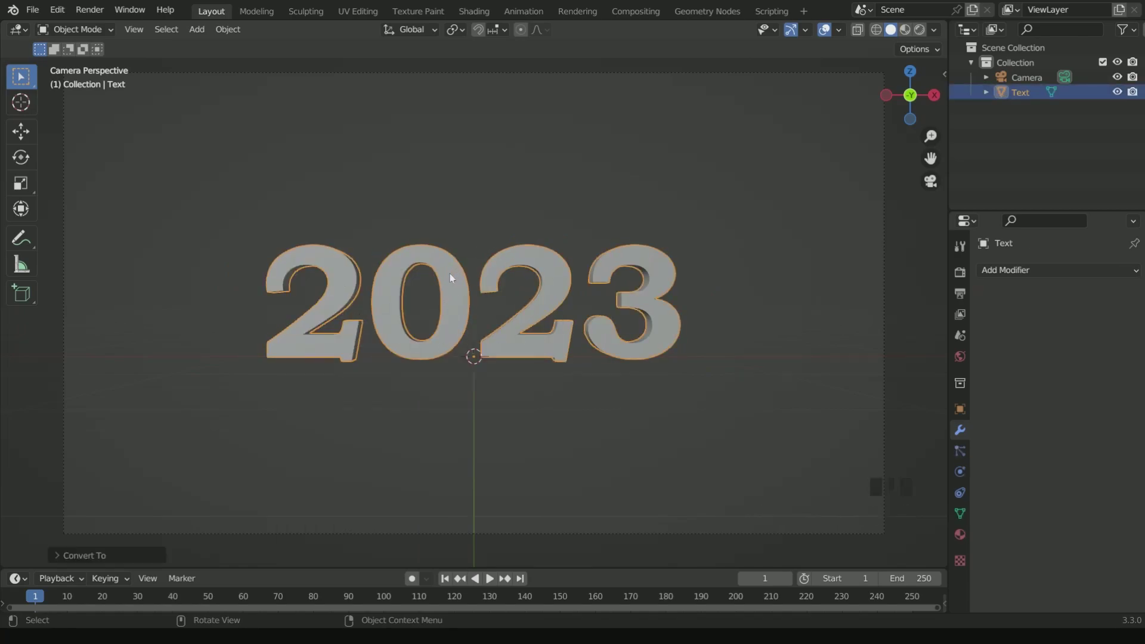
Step: Apply all transforms so the mesh's rotation reads 0°
click(960, 410)
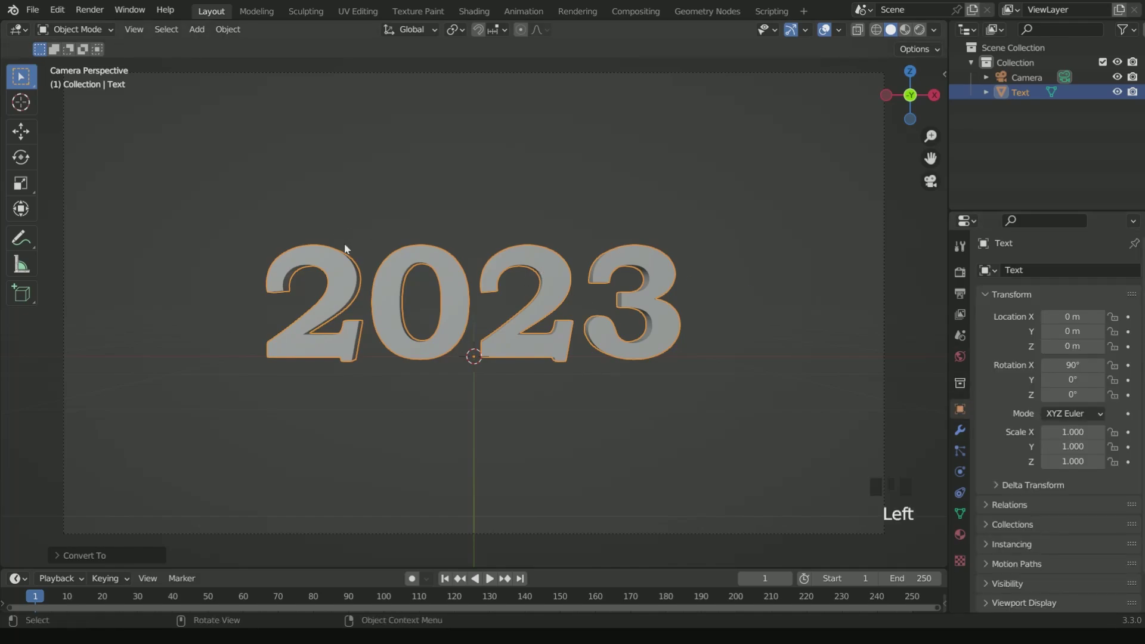
key(ctrl+a)
click(306, 260)
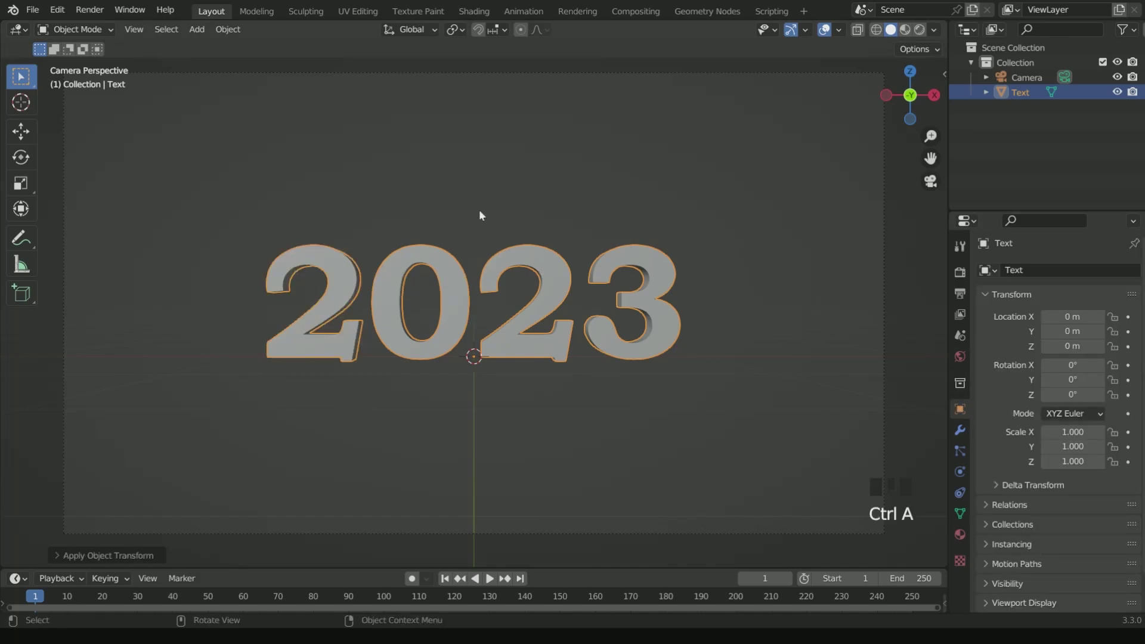
click(333, 265)
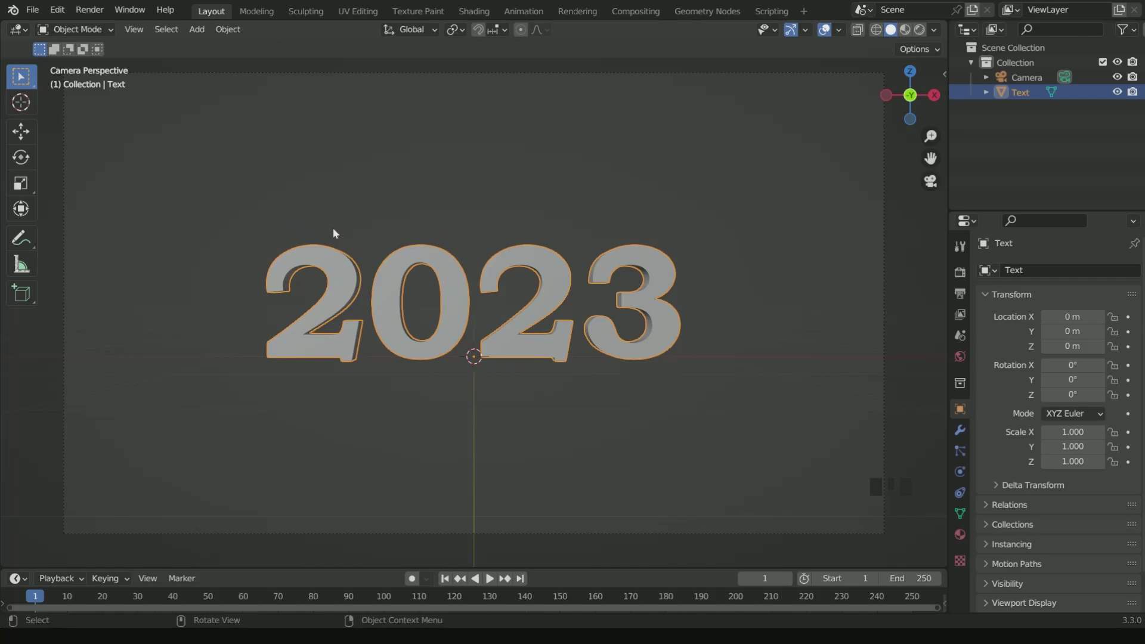
Step: In Edit Mode, select all and separate by loose parts into Text through Text.003
key(Tab)
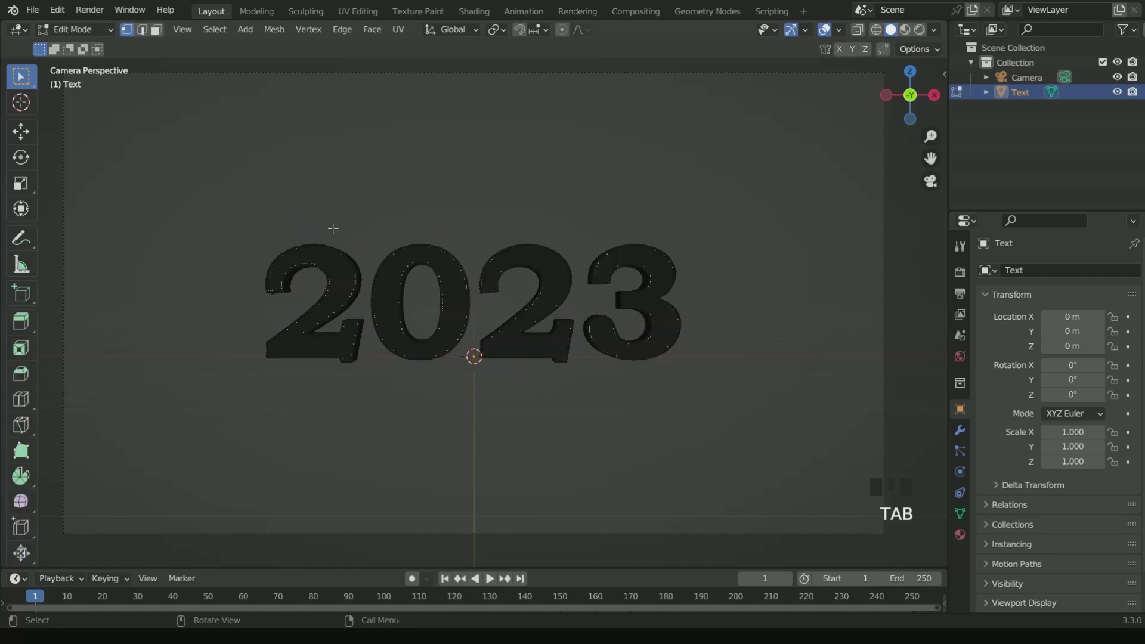
key(a)
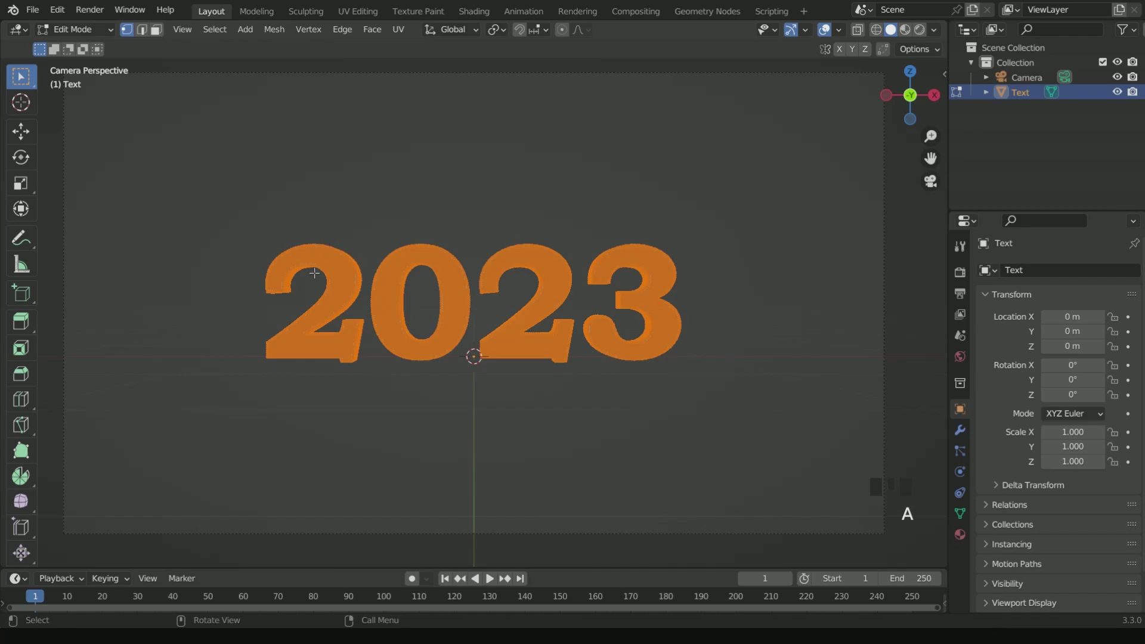
key(p)
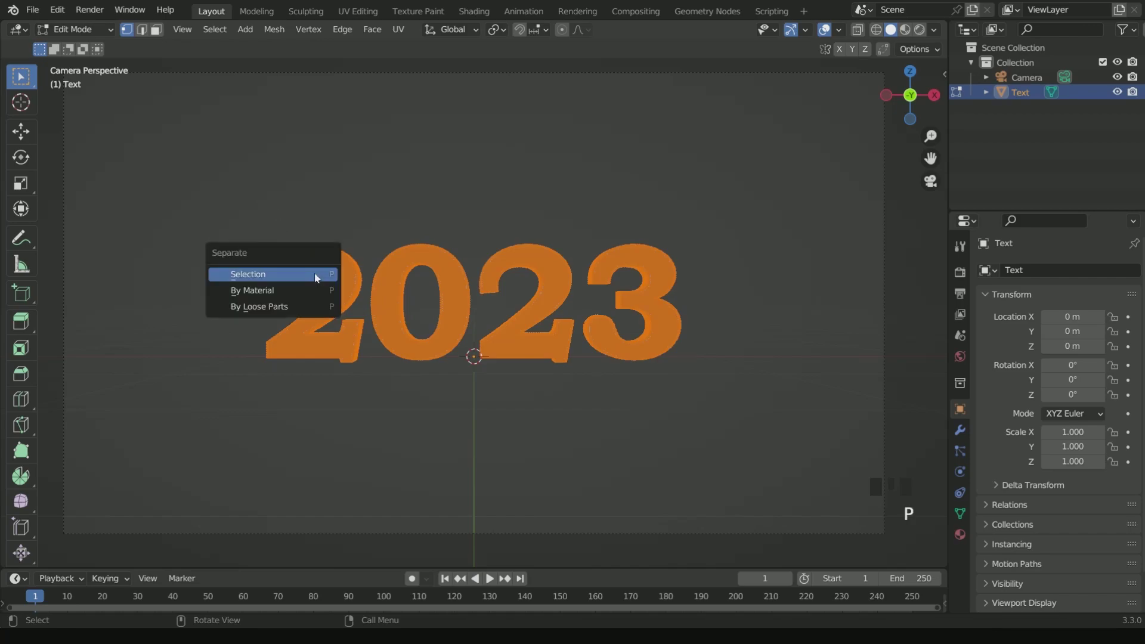
click(282, 308)
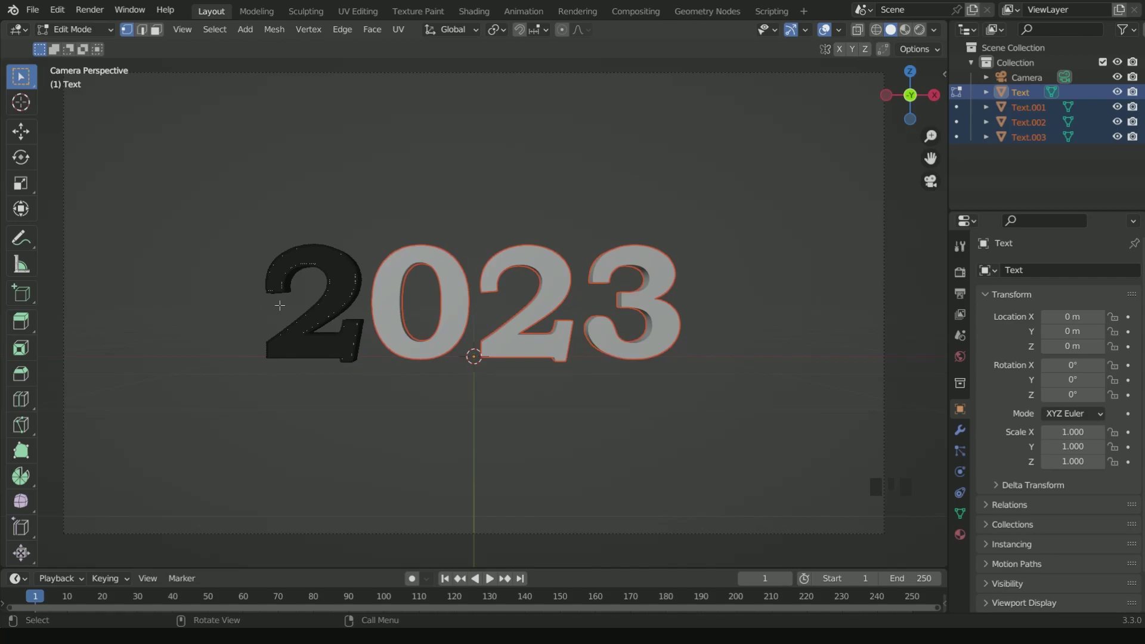
Step: Back in Object Mode, check each separated digit by selecting it in turn
key(Tab)
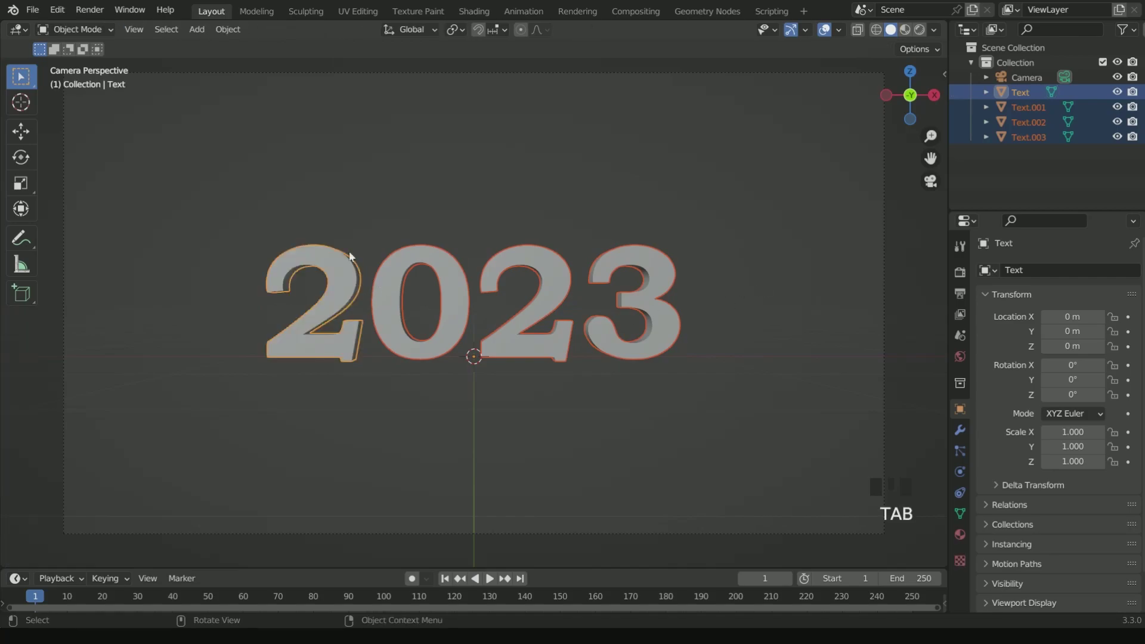
click(341, 229)
click(324, 261)
click(417, 253)
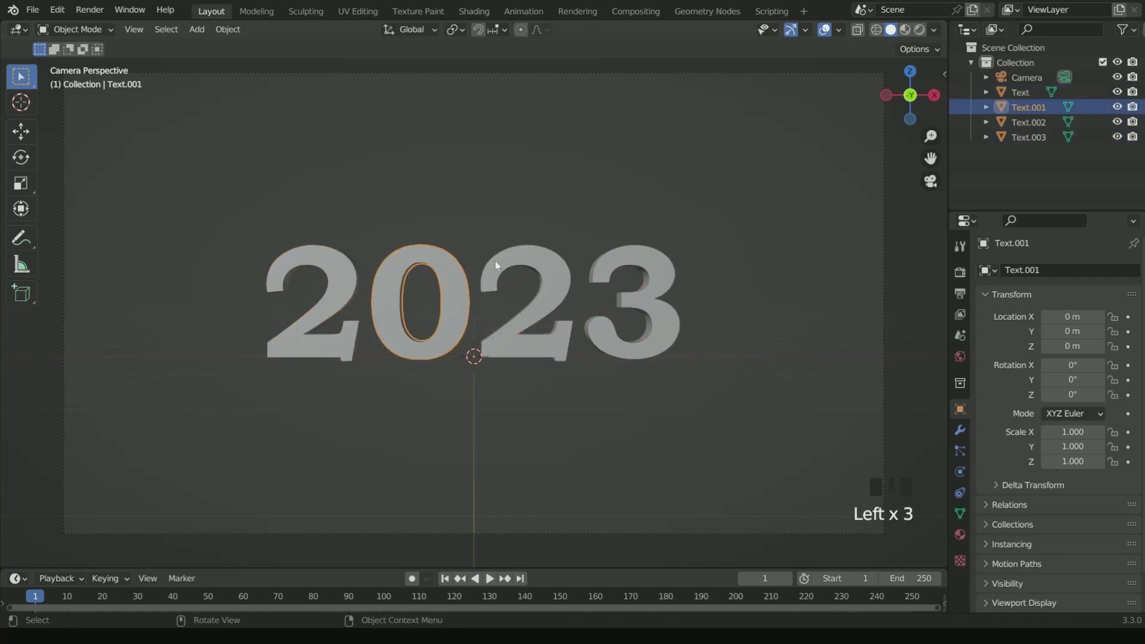
click(525, 253)
click(650, 260)
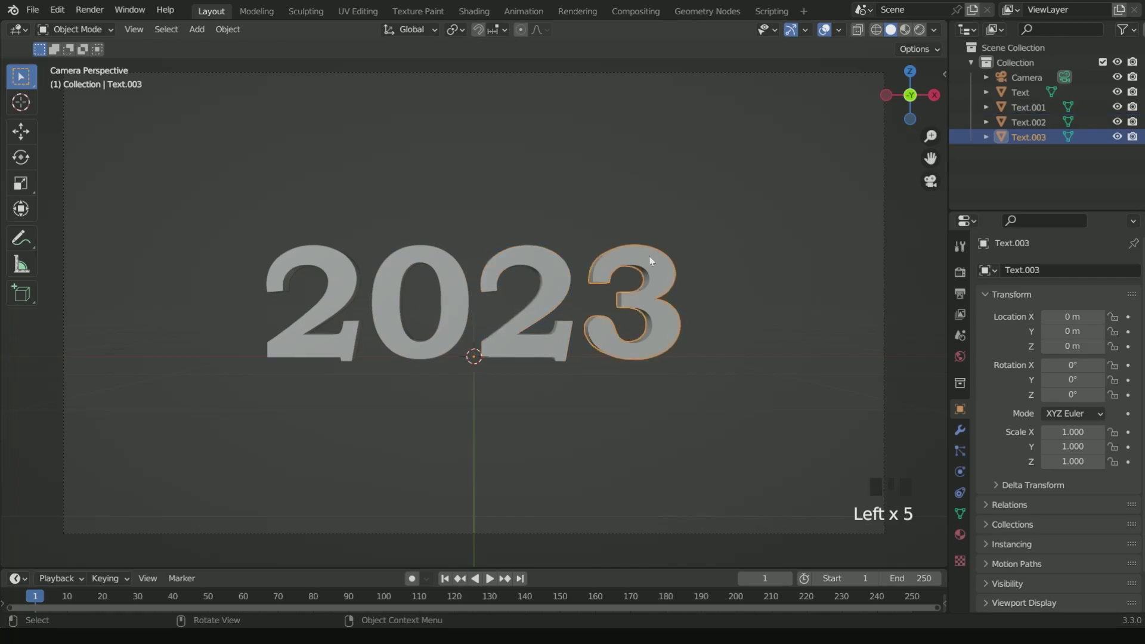
click(272, 213)
Step: With Affect Only Origins on, move the first 2's and the 0's origins onto their digits
click(940, 50)
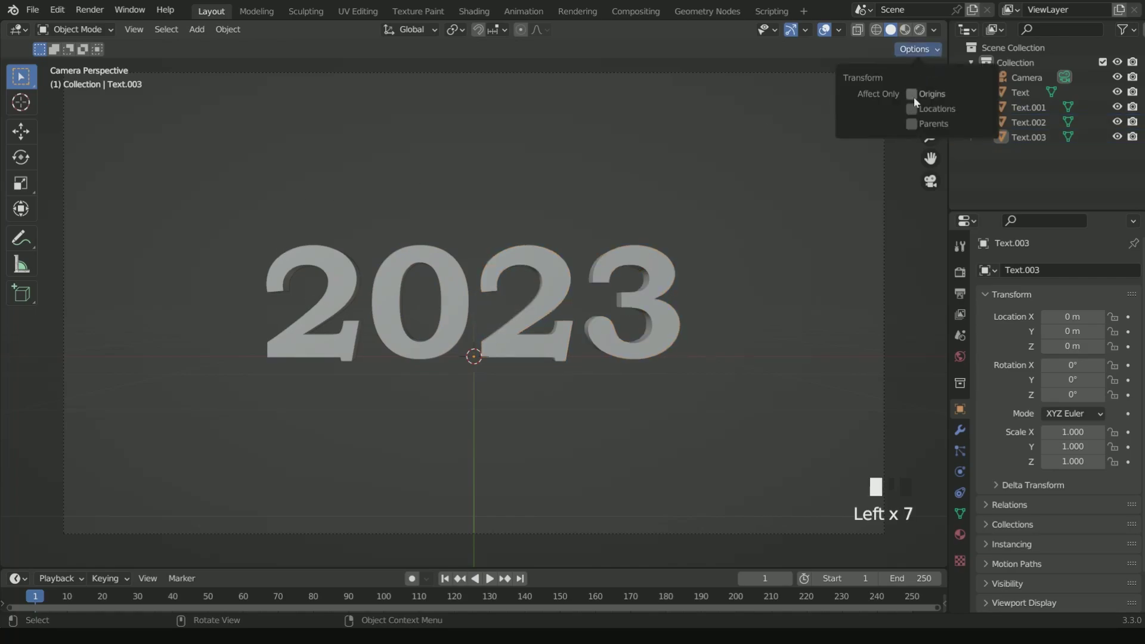
click(23, 139)
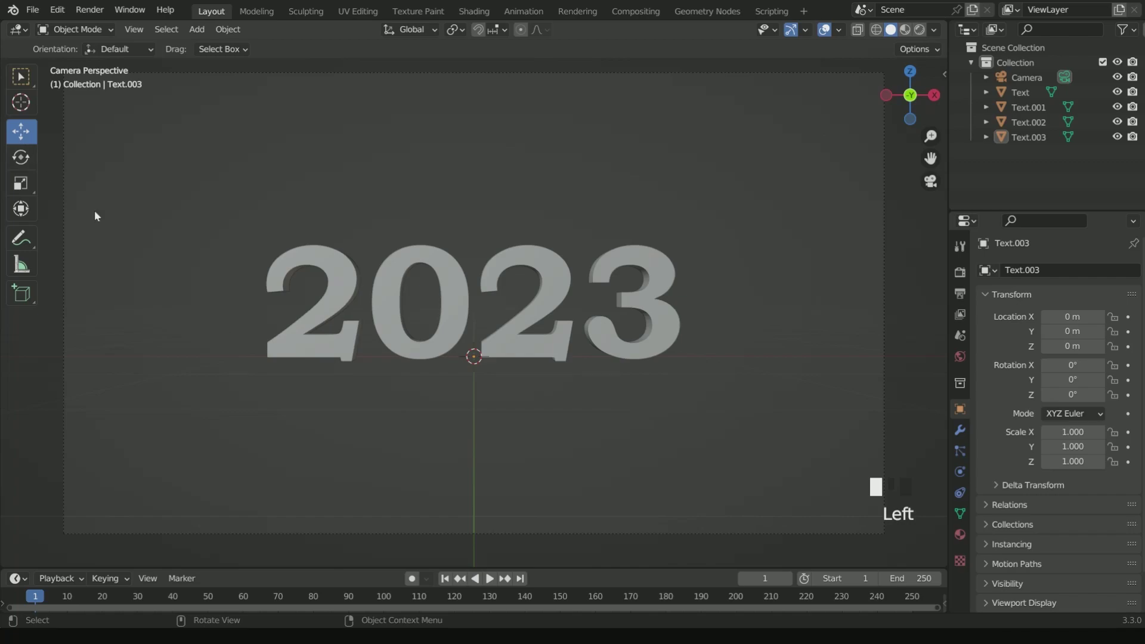
click(325, 266)
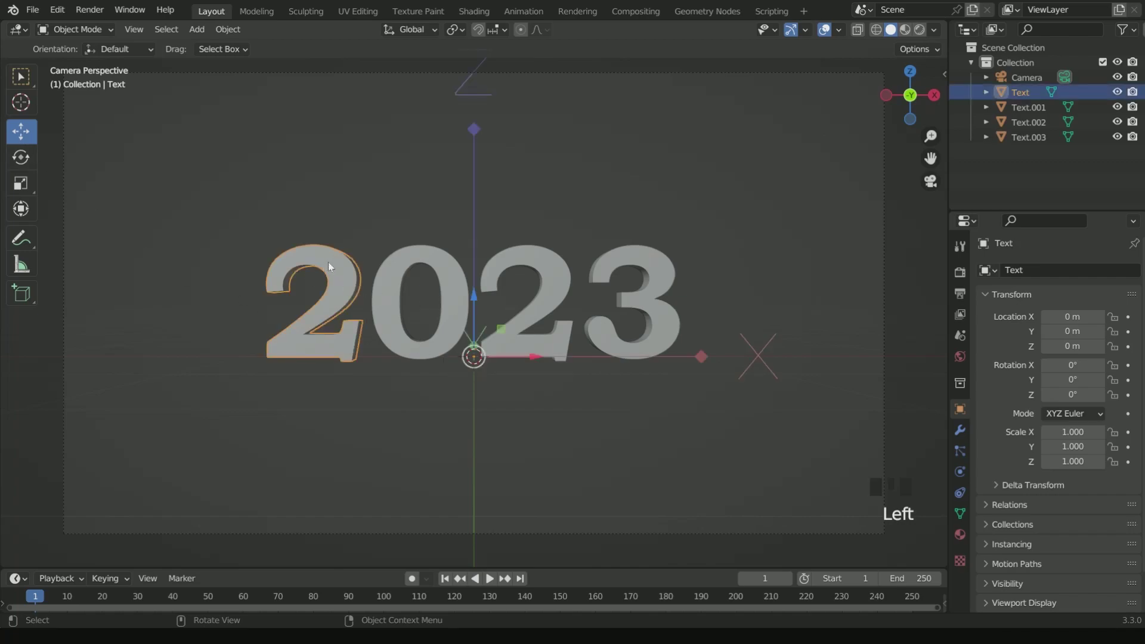
drag(522, 357, 366, 366)
click(415, 272)
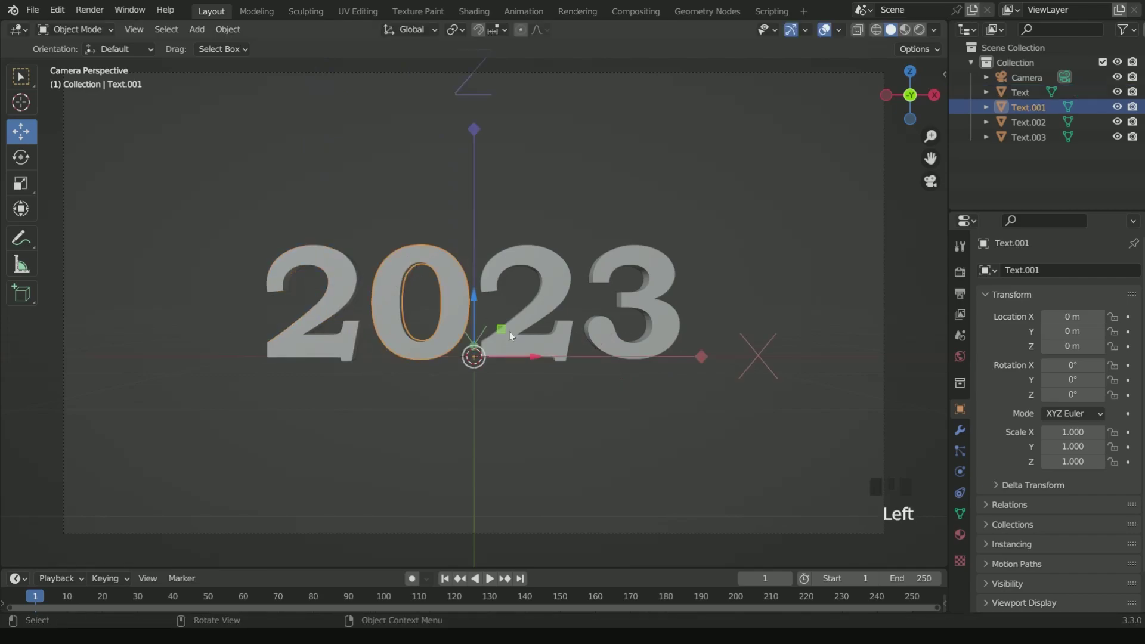
drag(530, 356, 699, 356)
Step: Shift the second 2's and 3's origins onto their digits, then turn Affect Only Origins off
click(548, 288)
click(659, 274)
click(529, 269)
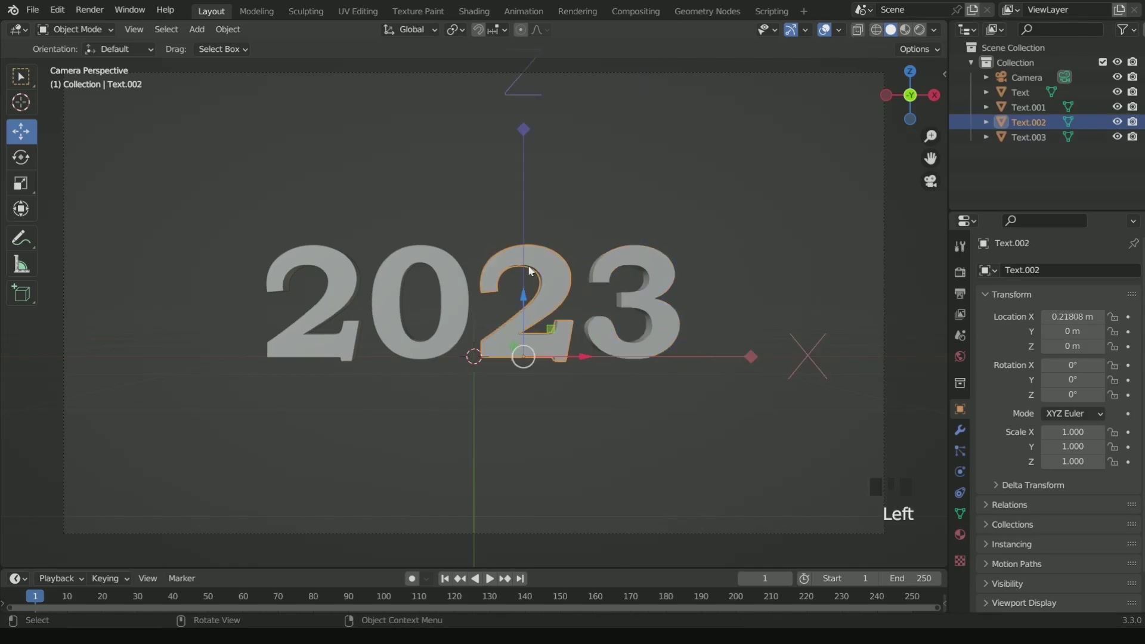
click(436, 260)
click(345, 268)
click(912, 50)
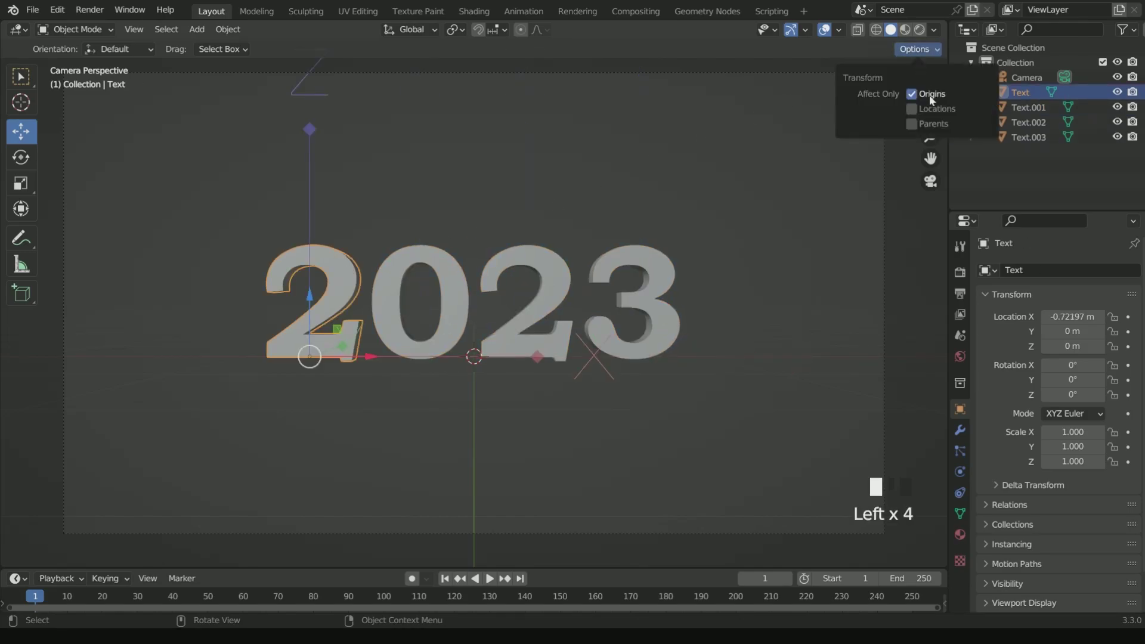
click(21, 76)
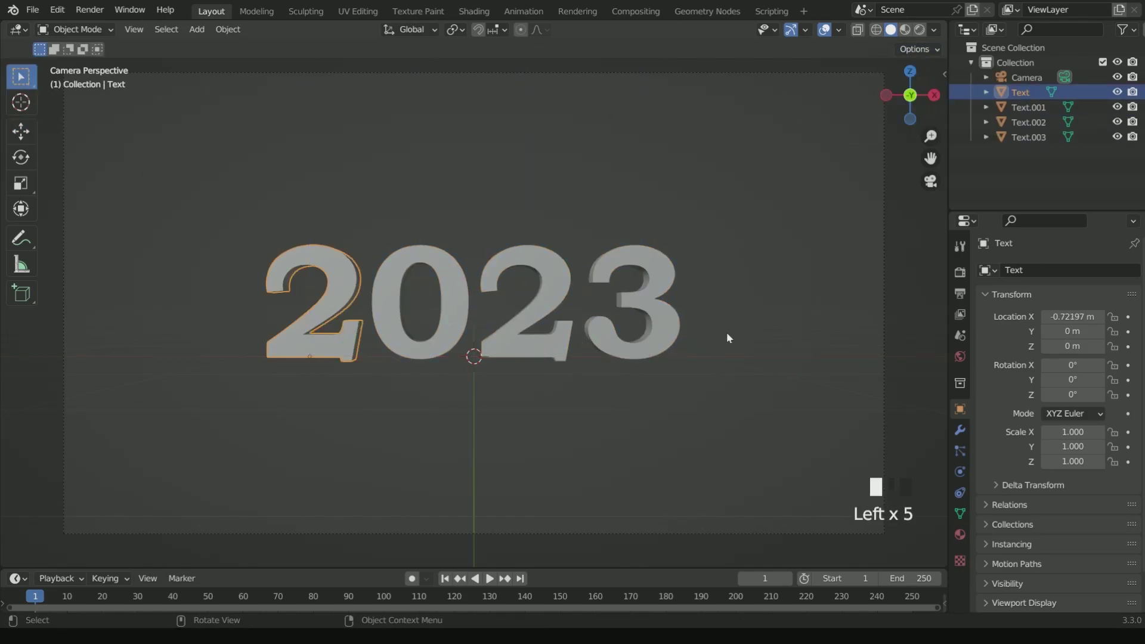
Step: Enlarge the timeline, set the end frame to 80, and show frames 0–90
scroll(526, 358, down, 2)
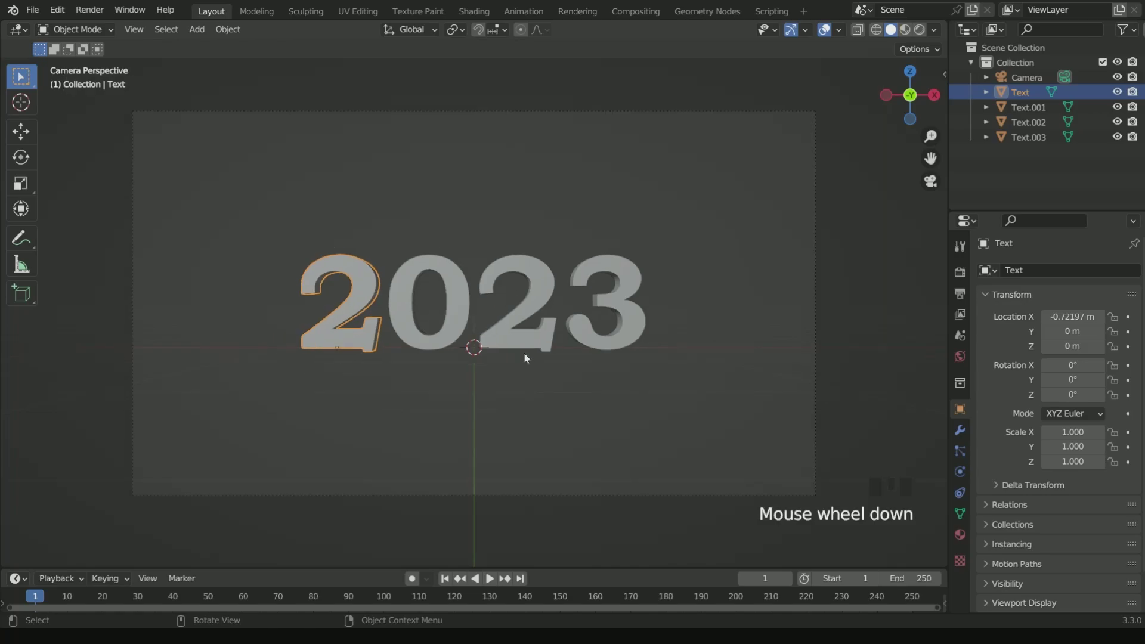
drag(579, 558, 579, 504)
drag(910, 523, 859, 523)
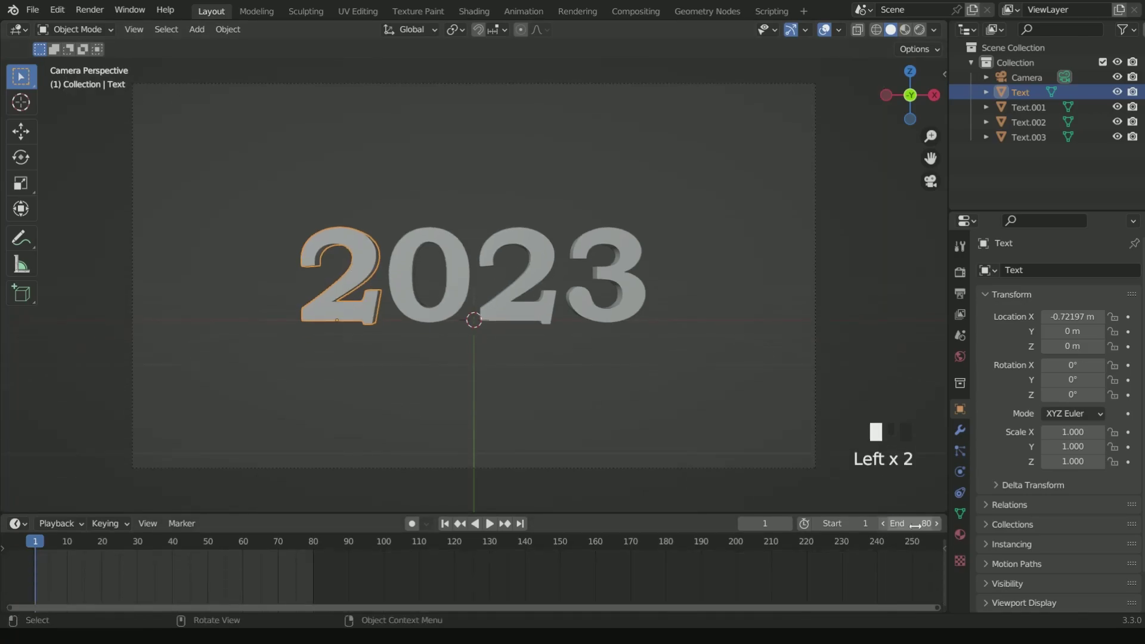
scroll(657, 561, down, 2)
middle_drag(656, 561, 836, 560)
scroll(833, 574, up, 9)
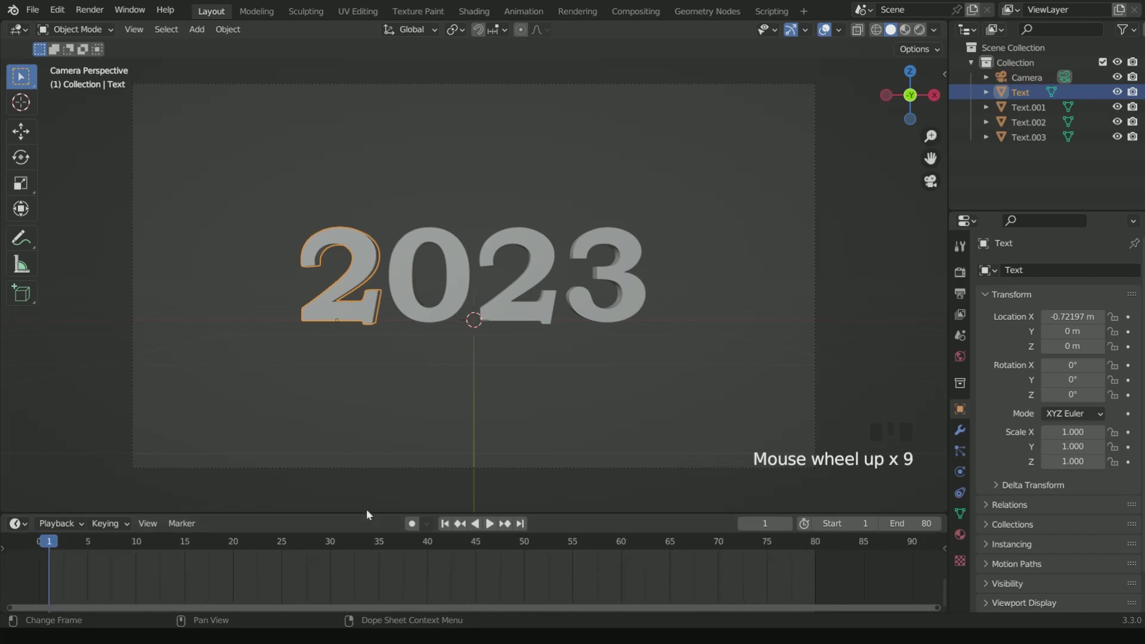
Step: Keyframe the 2's Location Y at frames 60 and 30, and -4 m at frame 0, then play
click(622, 542)
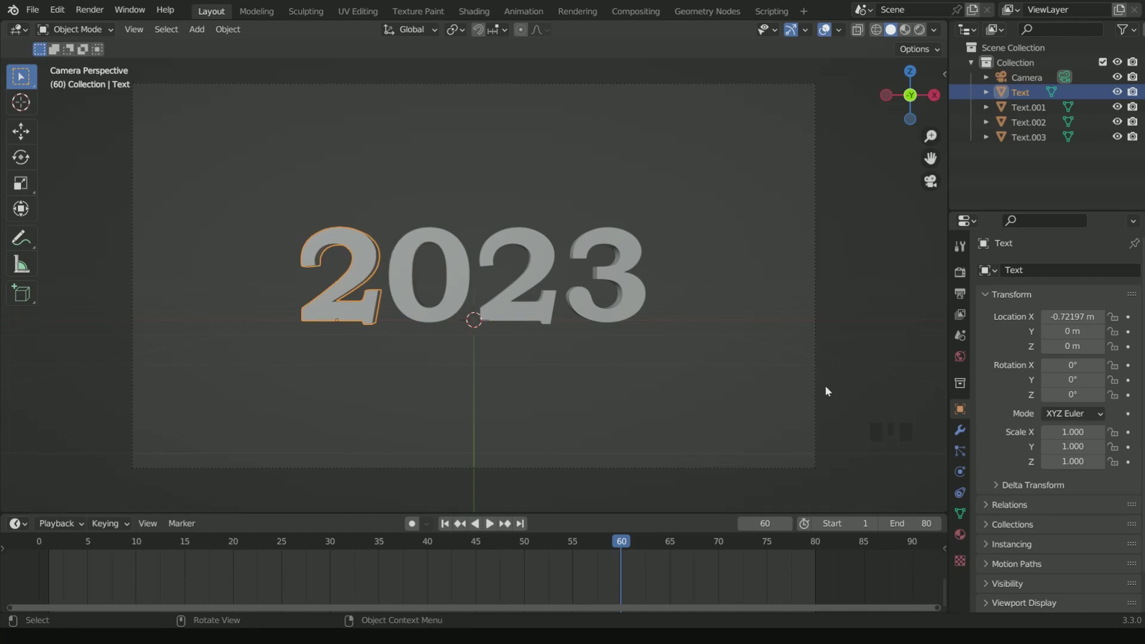
click(1128, 331)
click(330, 541)
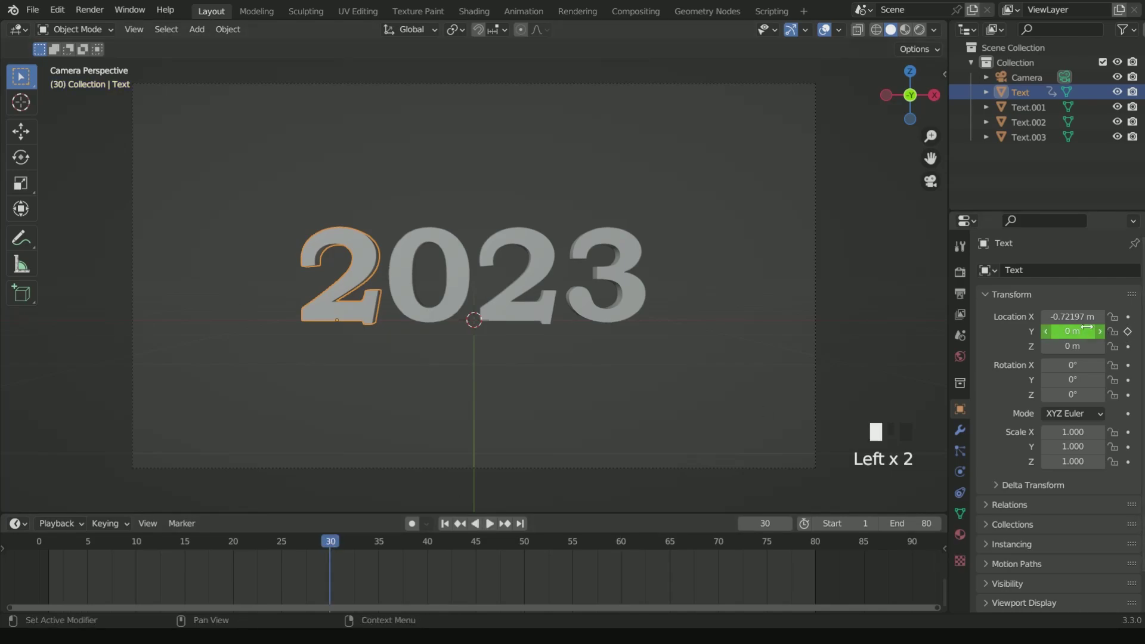
drag(1073, 332, 1133, 331)
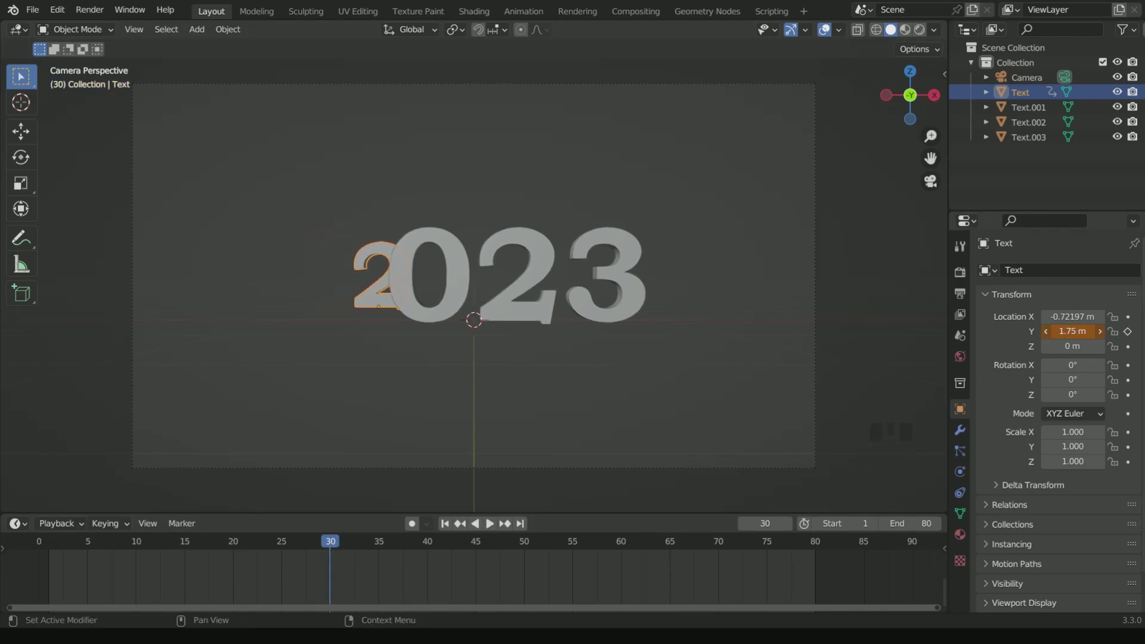
click(1128, 331)
click(39, 541)
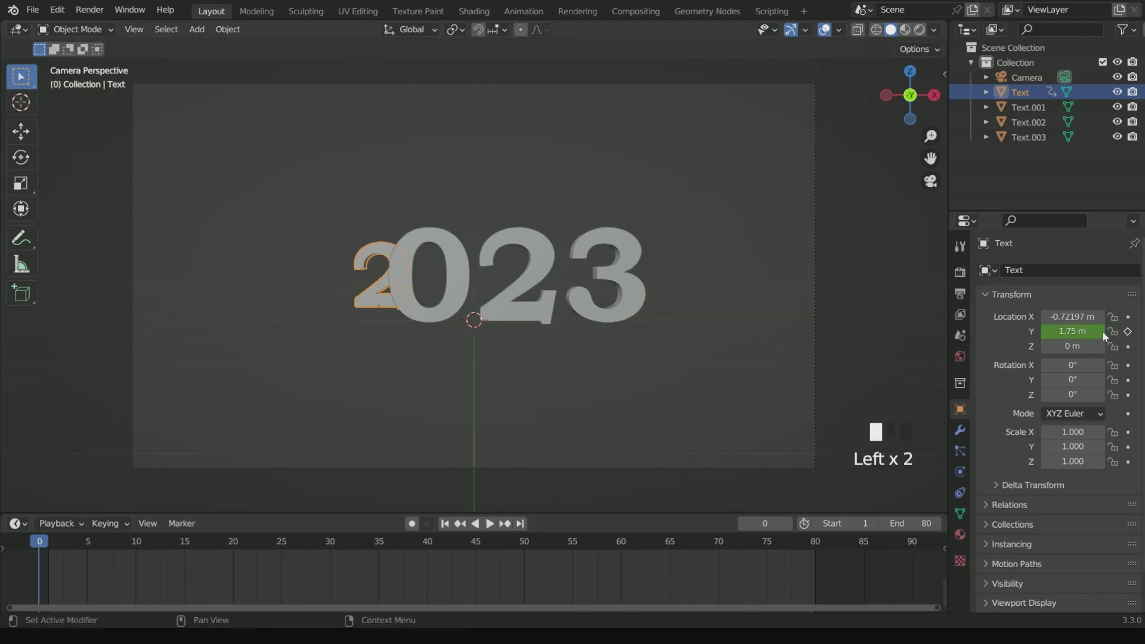
drag(1103, 332, 913, 331)
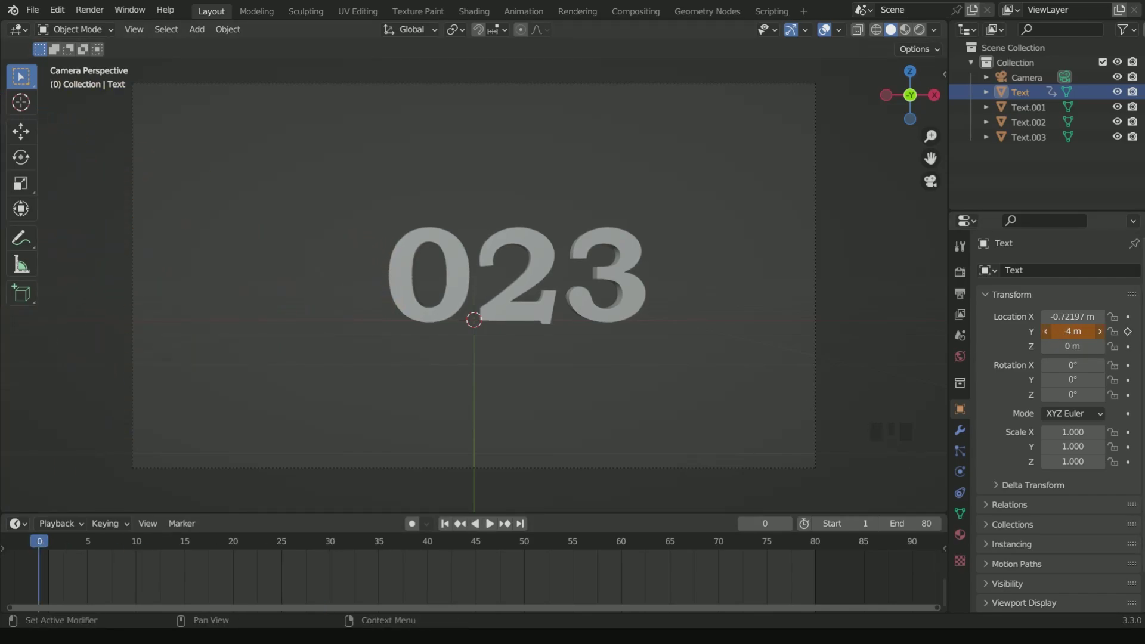
click(1128, 331)
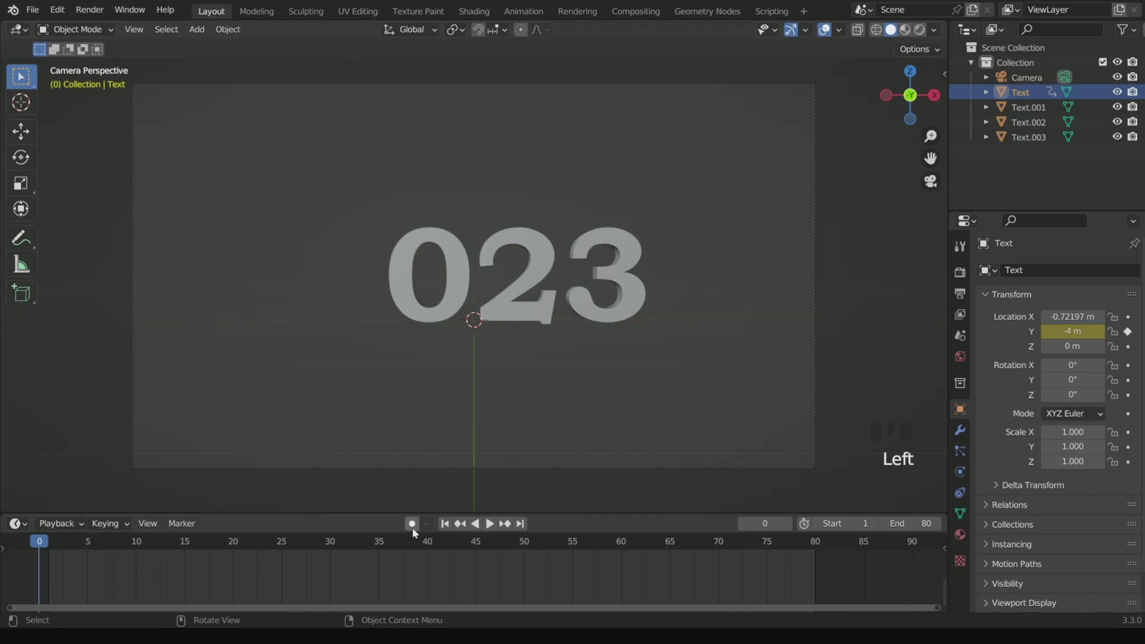
key(space)
key(space)
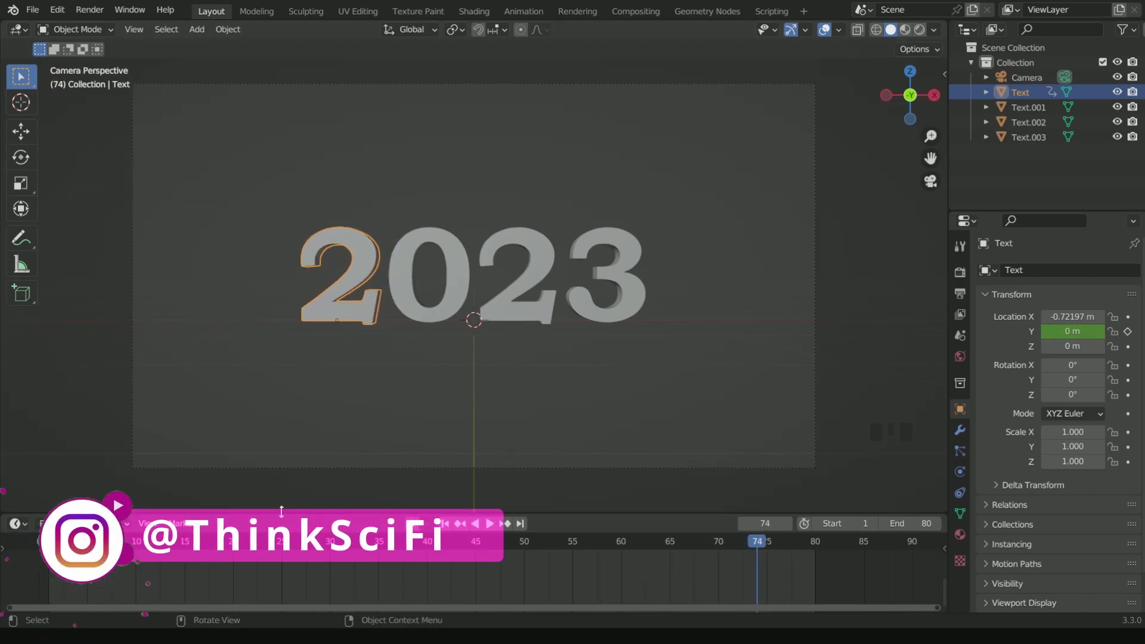
Step: Turn the enlarged timeline into a Graph Editor framing the whole Y Location curve
drag(282, 511, 260, 445)
click(17, 452)
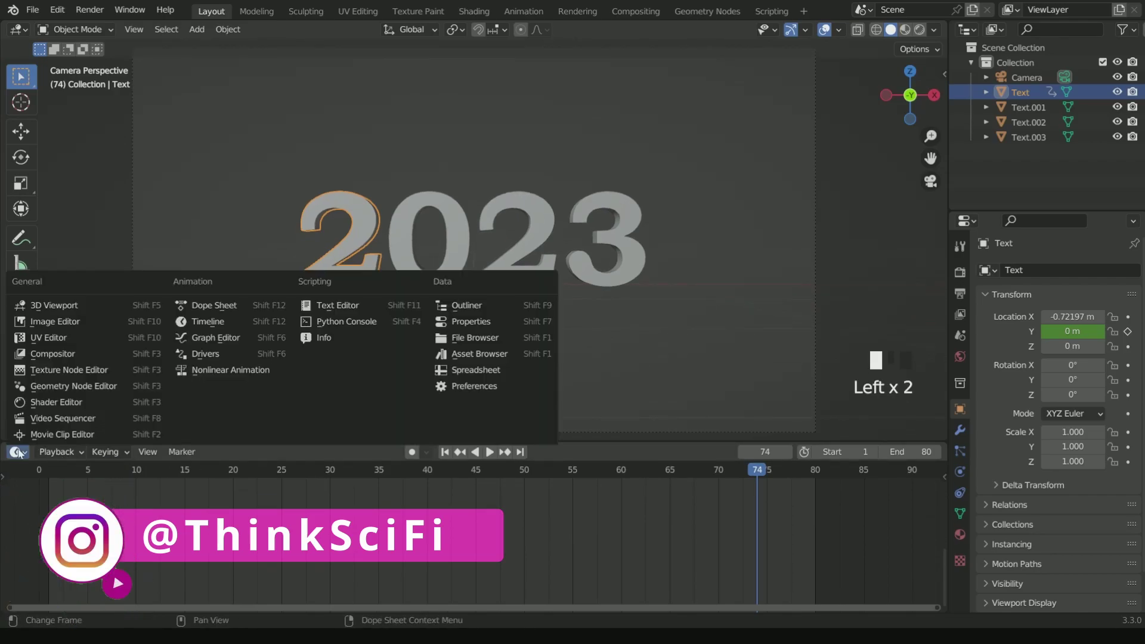
click(206, 334)
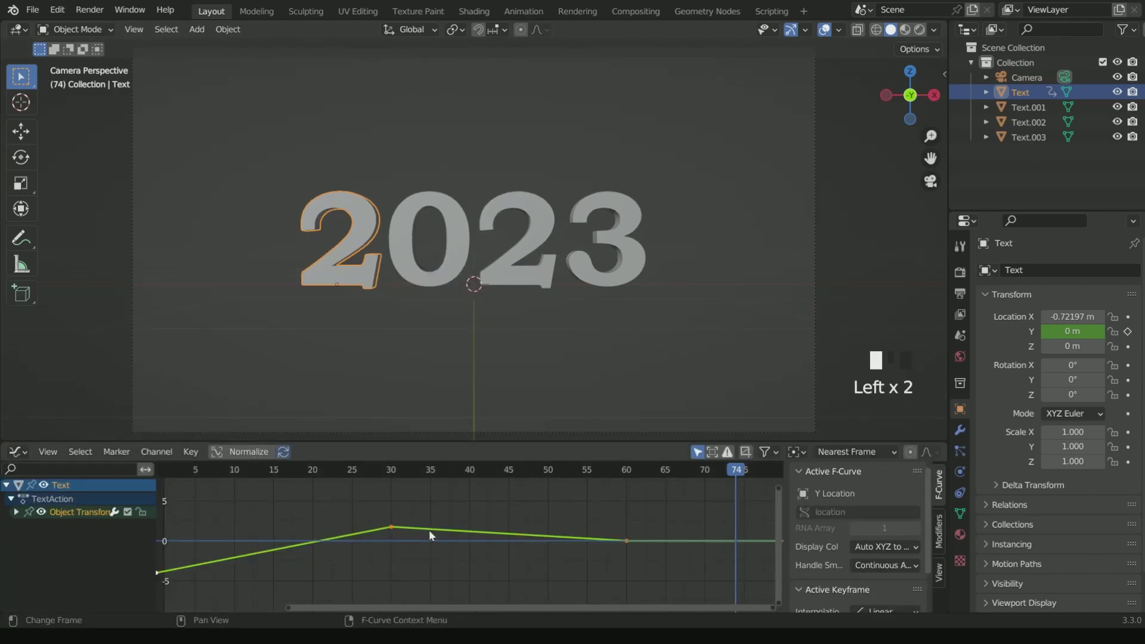
click(48, 451)
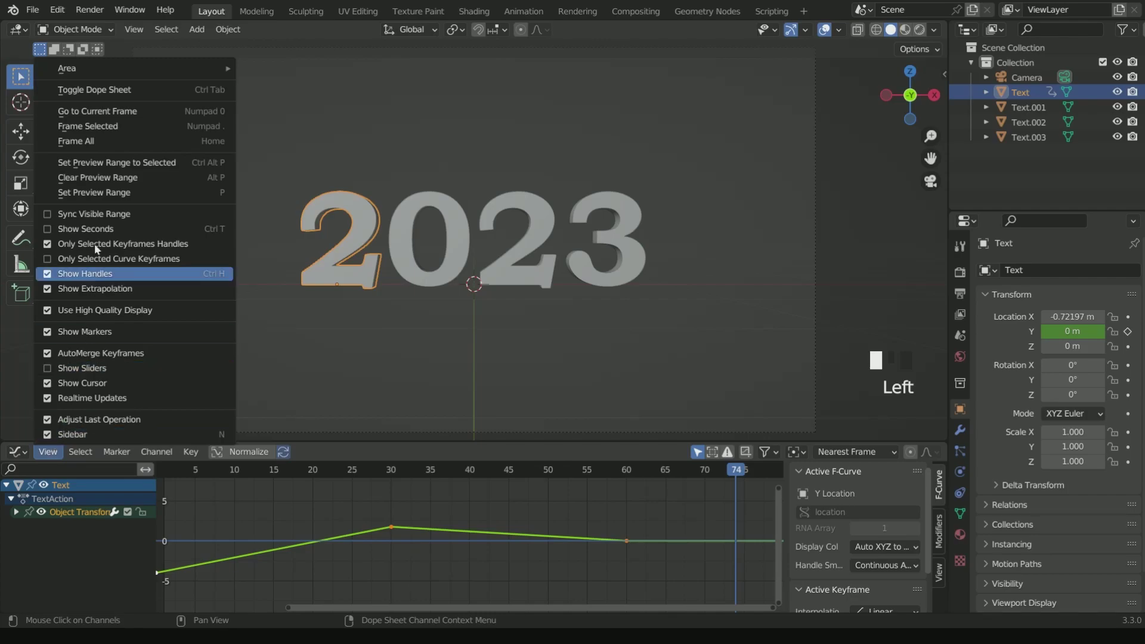
click(87, 141)
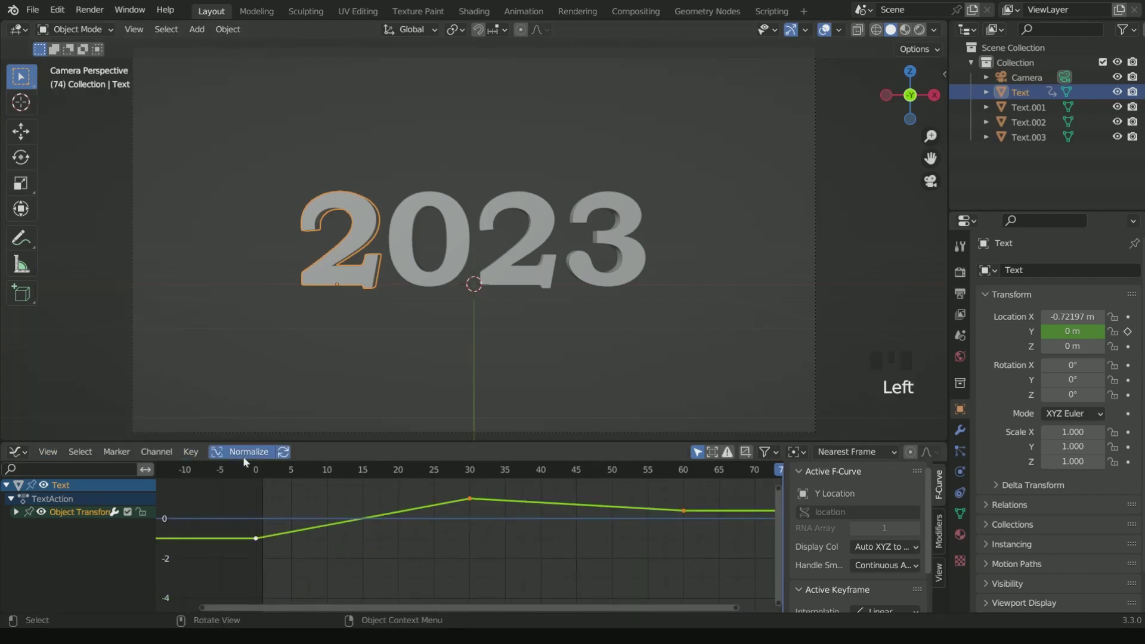
scroll(399, 532, down, 1)
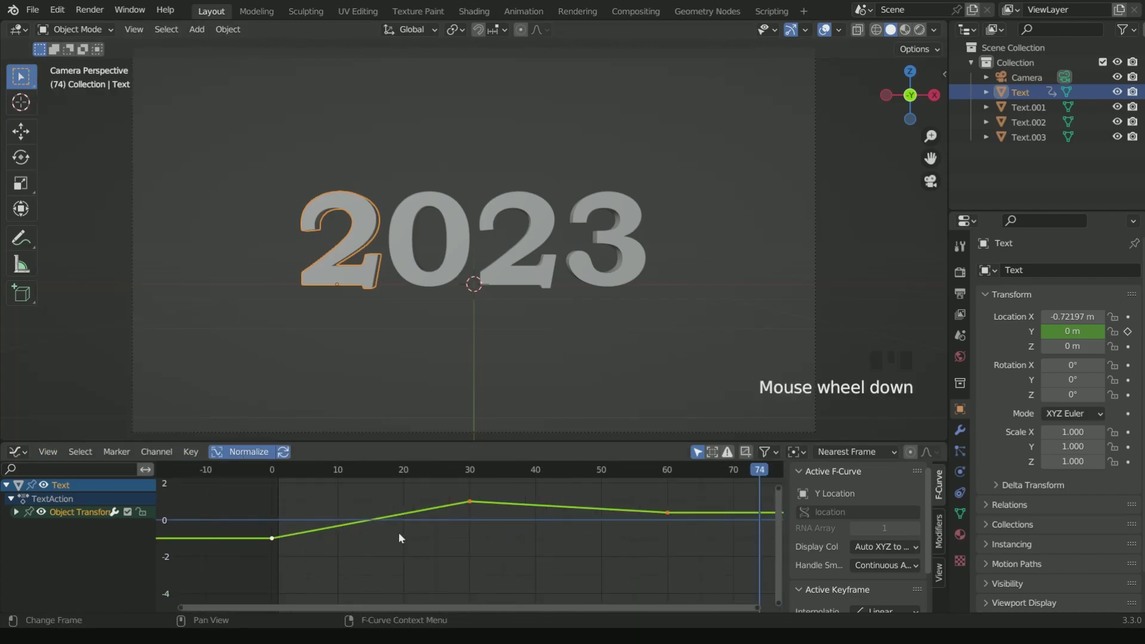
Step: Set the curve's keyframe interpolation to Bezier
right_click(398, 532)
mouse_move(382, 510)
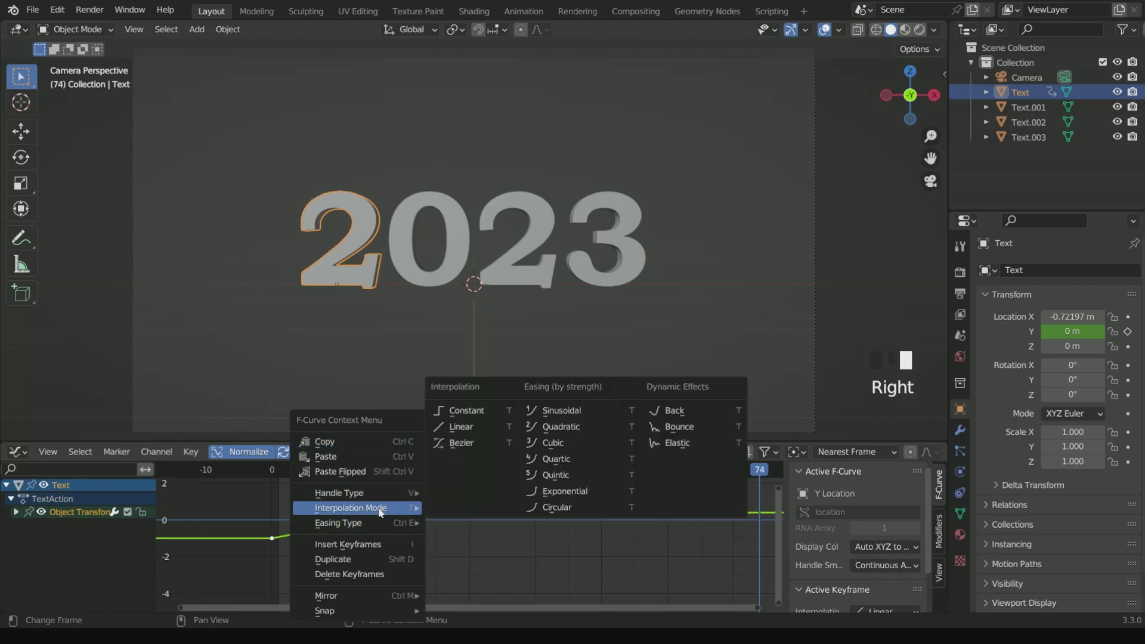
click(450, 445)
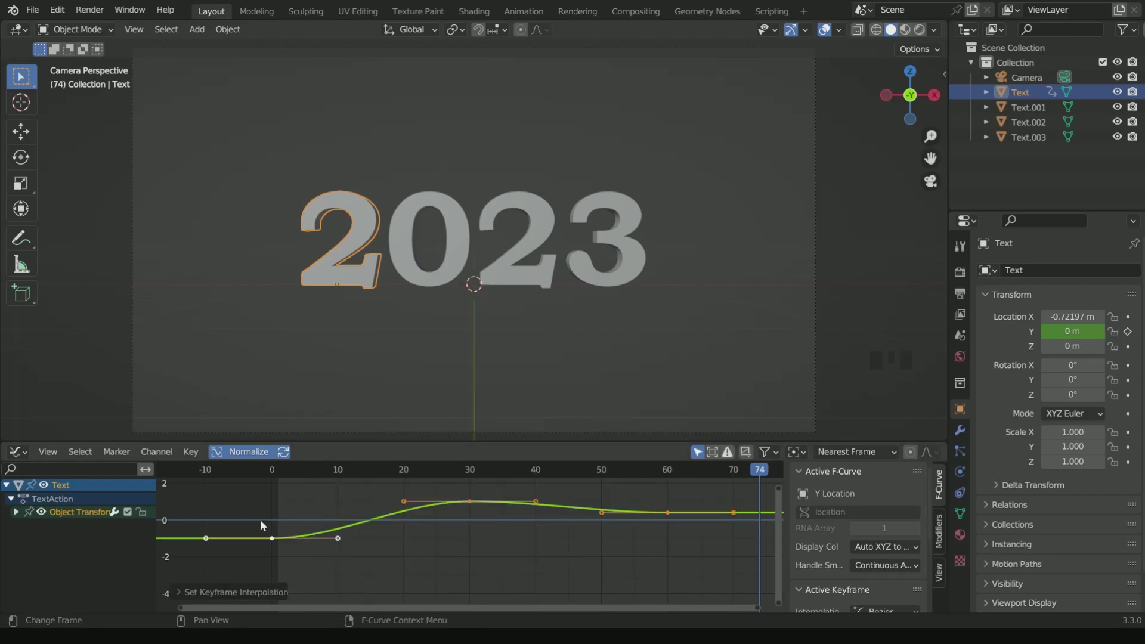
Step: Shrink the Y Location handles on the frame 0 and frame 60 keyframes
drag(260, 520, 345, 567)
key(s)
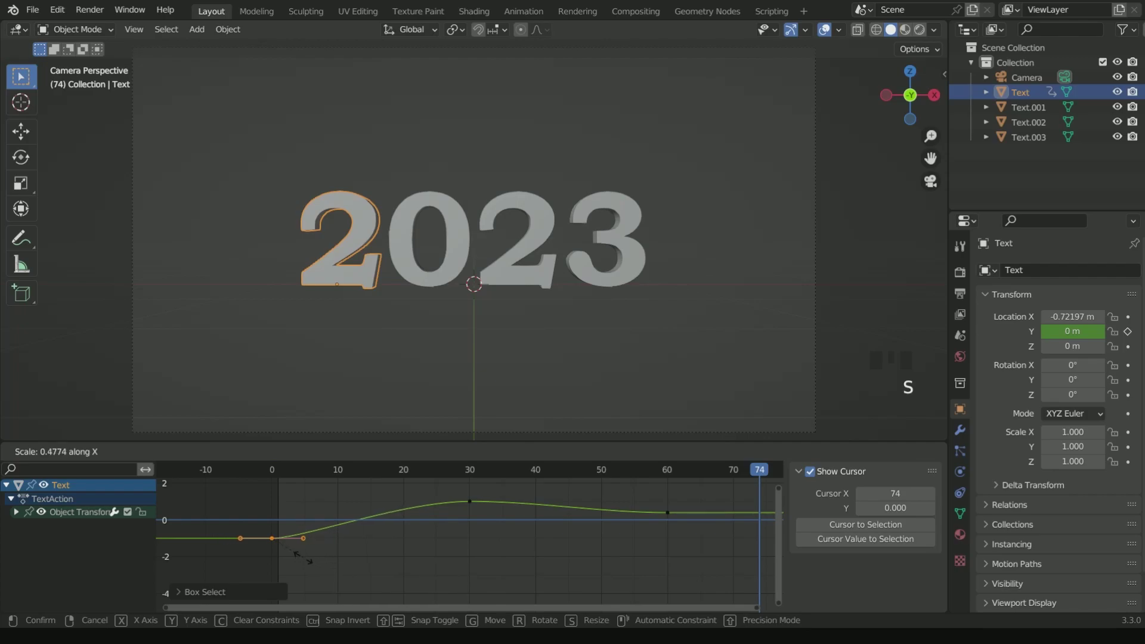
click(276, 549)
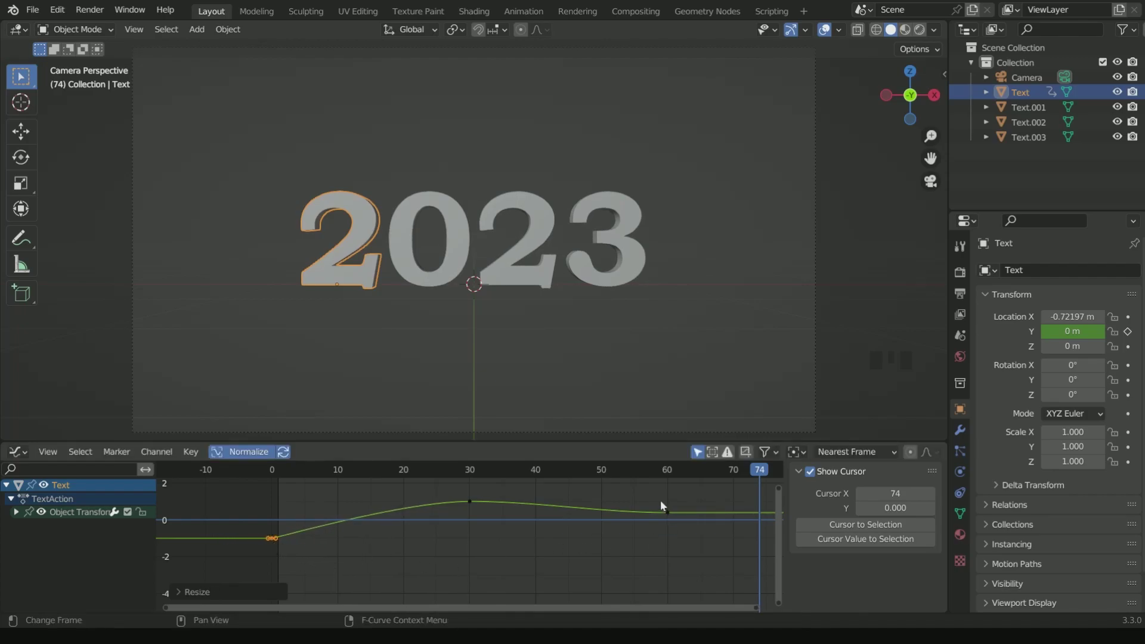
drag(660, 500, 678, 520)
key(s)
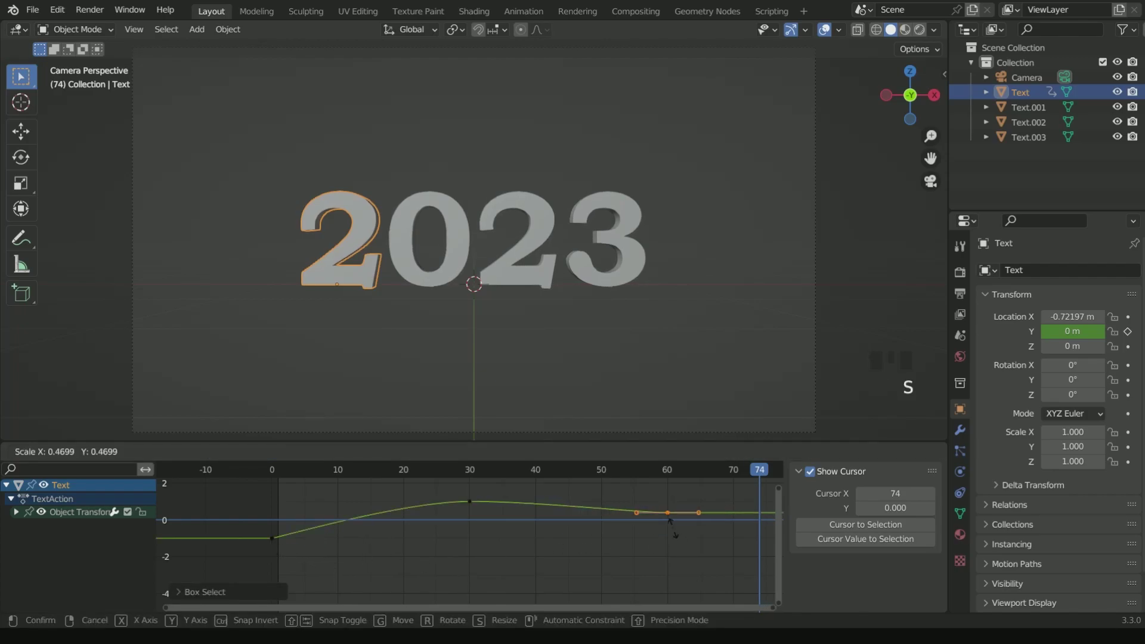
click(667, 519)
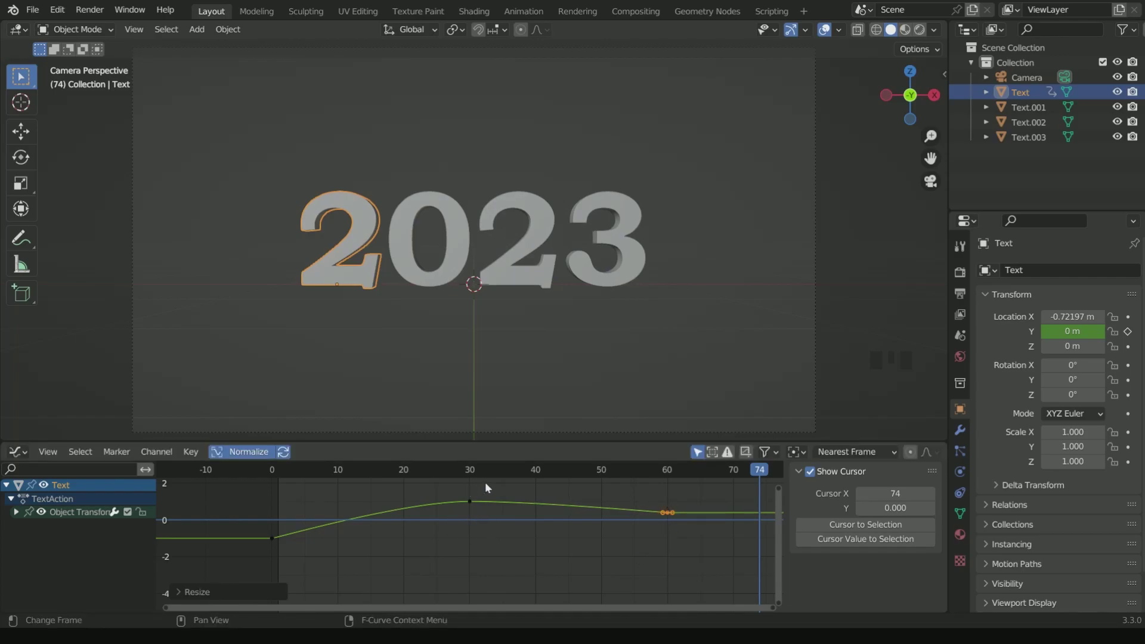
Step: Widen the frame-30 peak key's handles and play the motion from frame 0
drag(460, 491, 486, 531)
key(s)
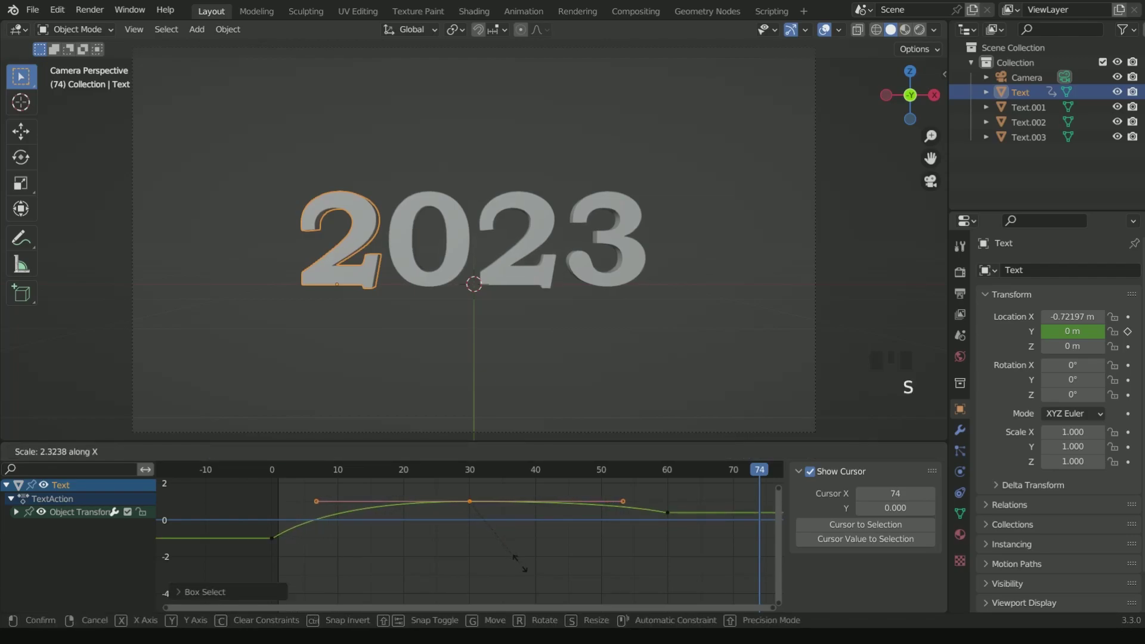
click(520, 566)
click(271, 470)
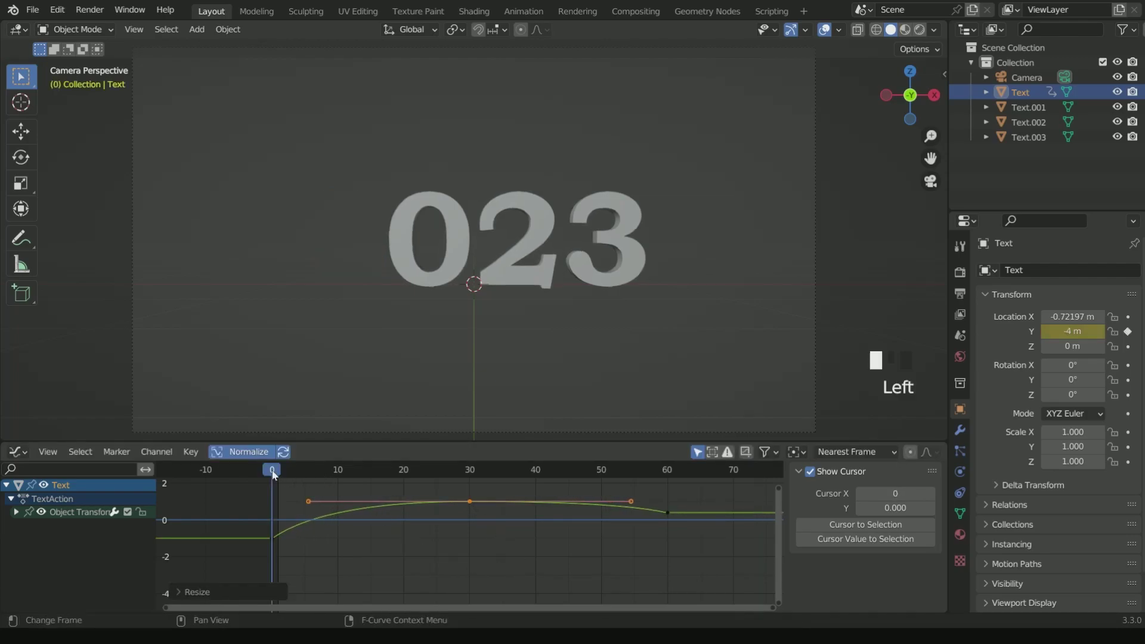
key(space)
key(space)
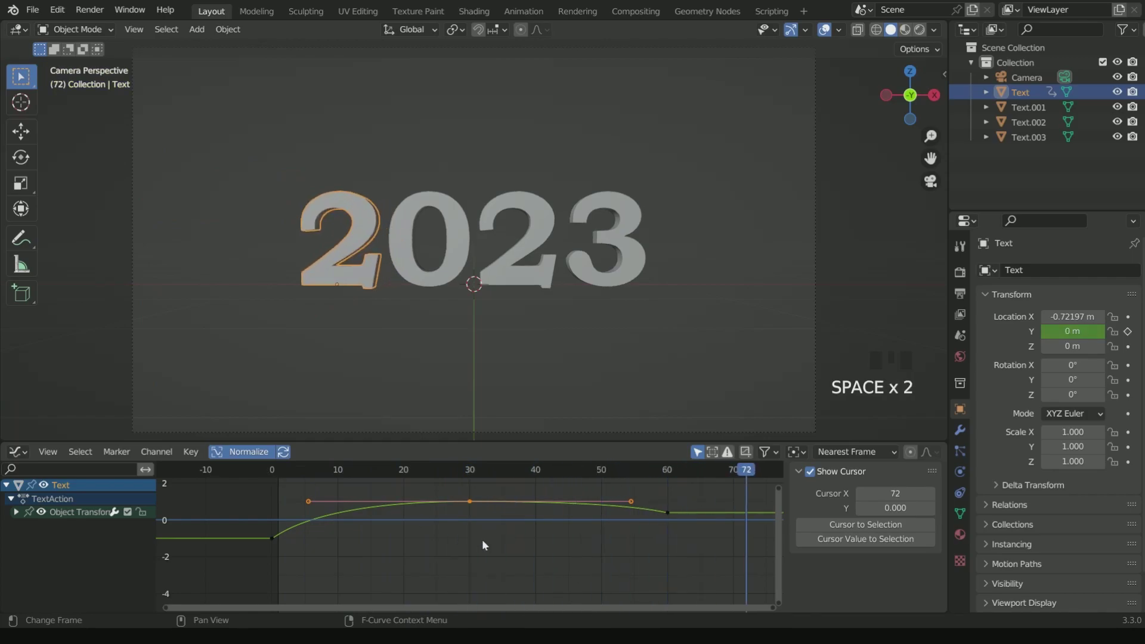
Step: Slide the peak keyframe from frame 30 to frame 40 and preview the slower rise
click(467, 509)
drag(470, 506, 468, 497)
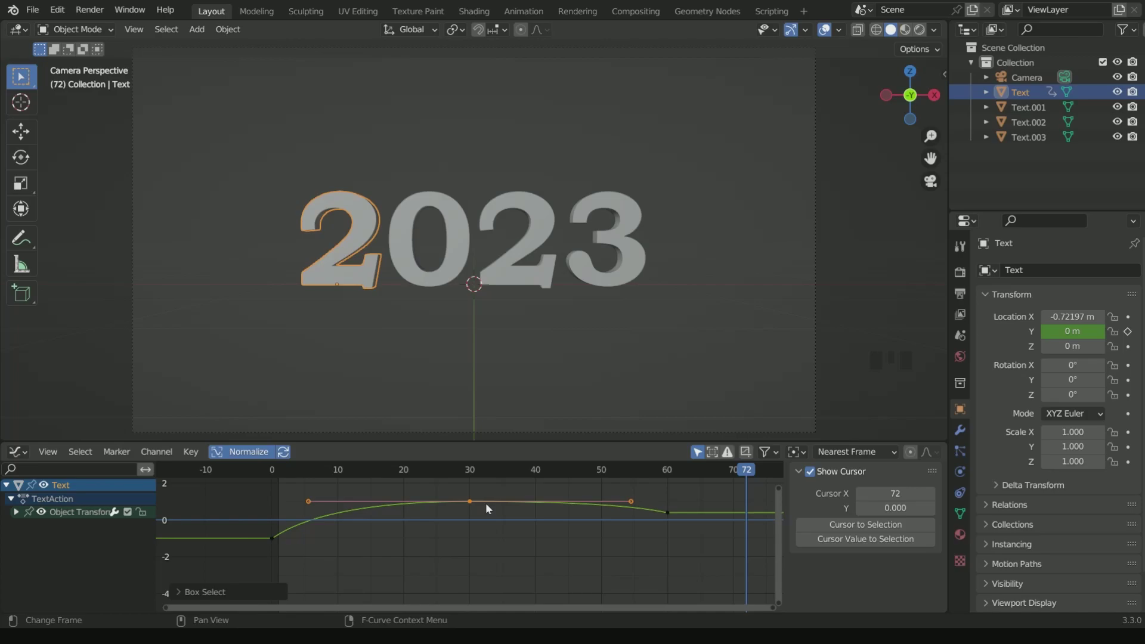
click(481, 507)
key(g)
key(x)
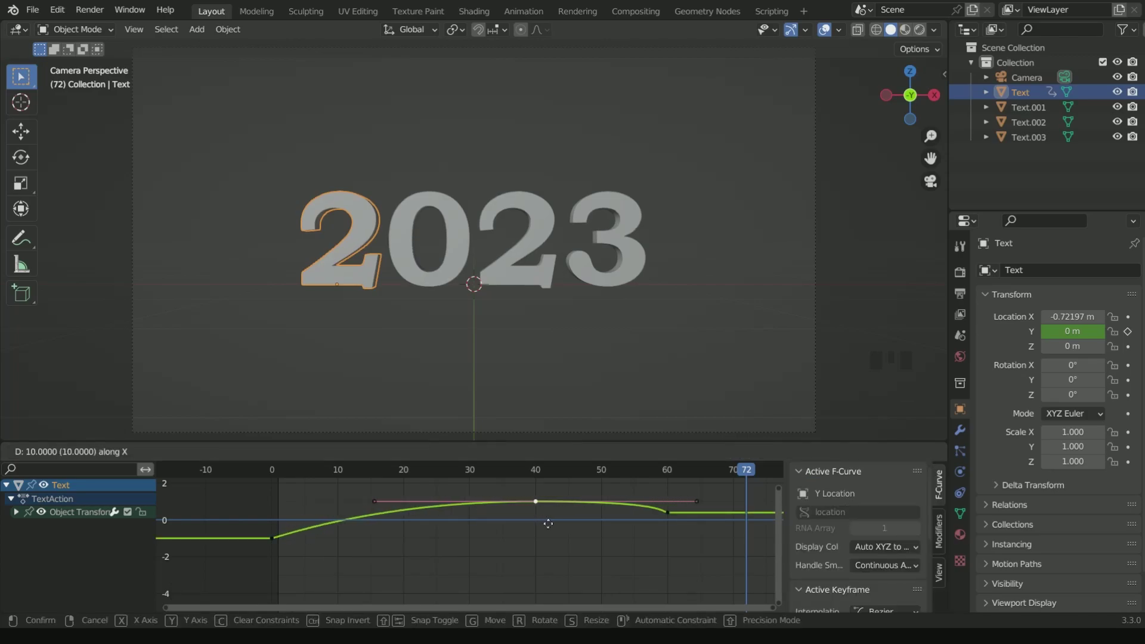
click(548, 523)
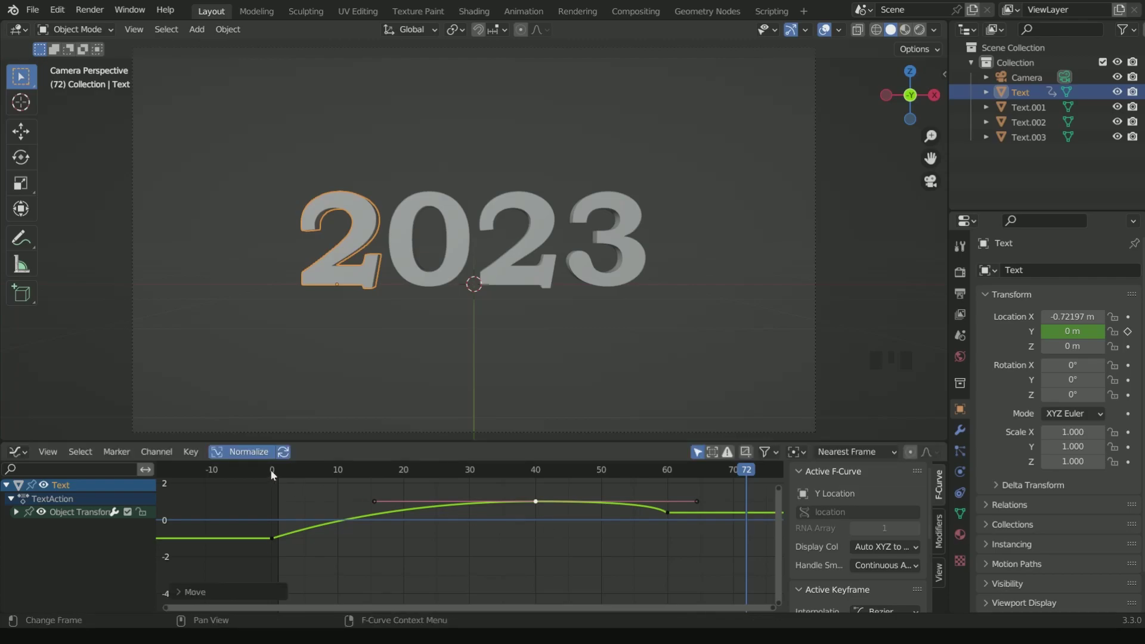
key(space)
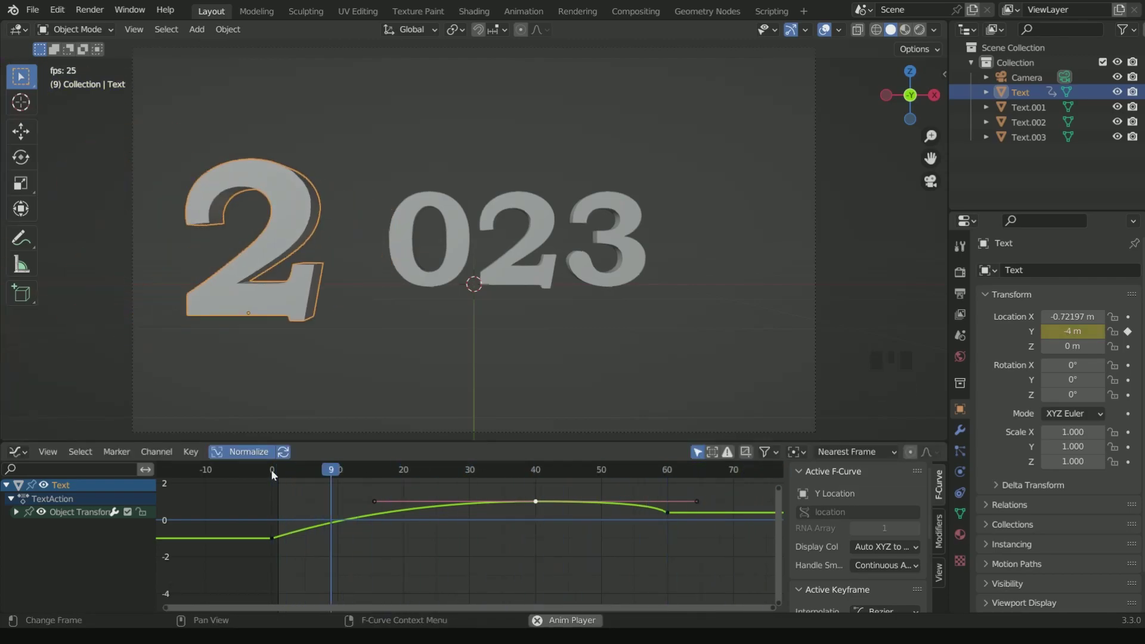
key(space)
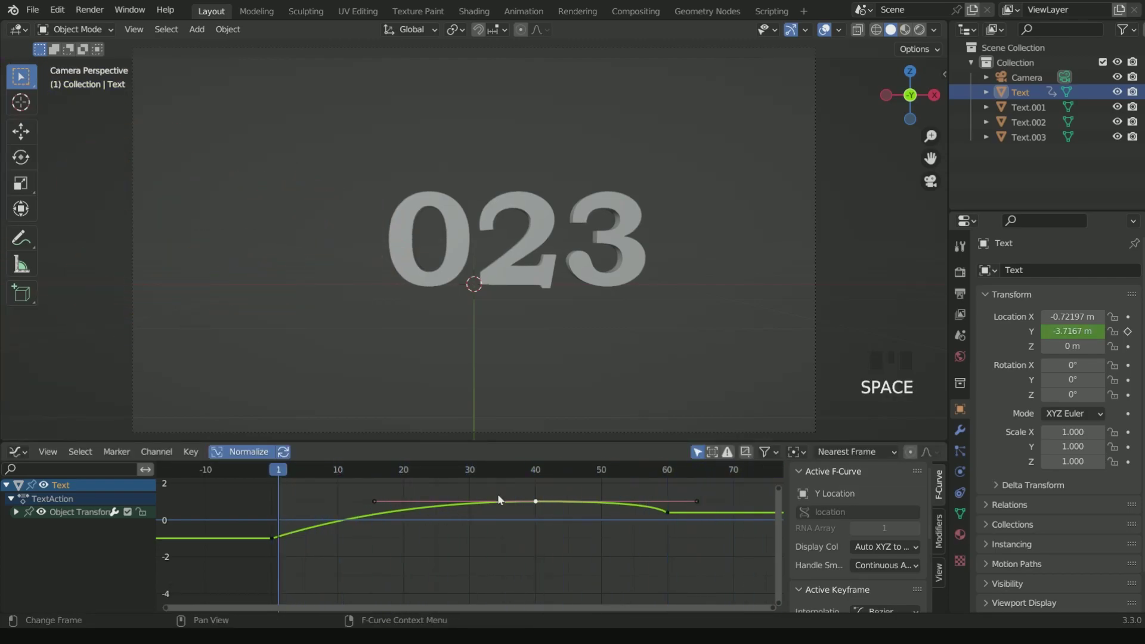
drag(310, 469, 665, 497)
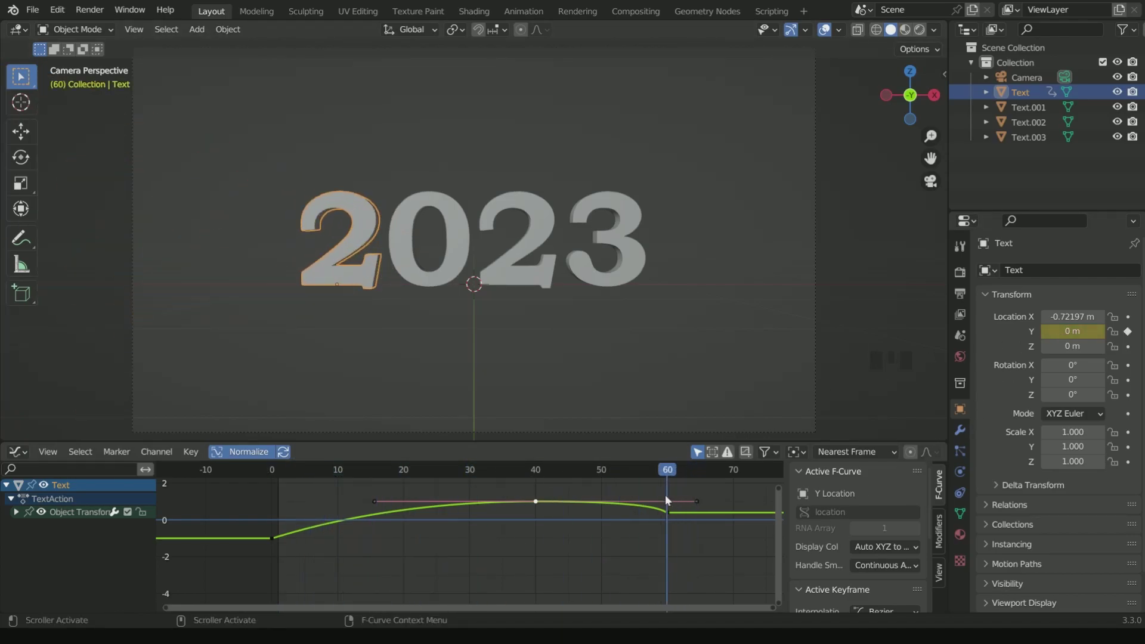
Step: Add a Simple Deform modifier set to Bend, settling on the Y axis after trying X and Z
click(961, 430)
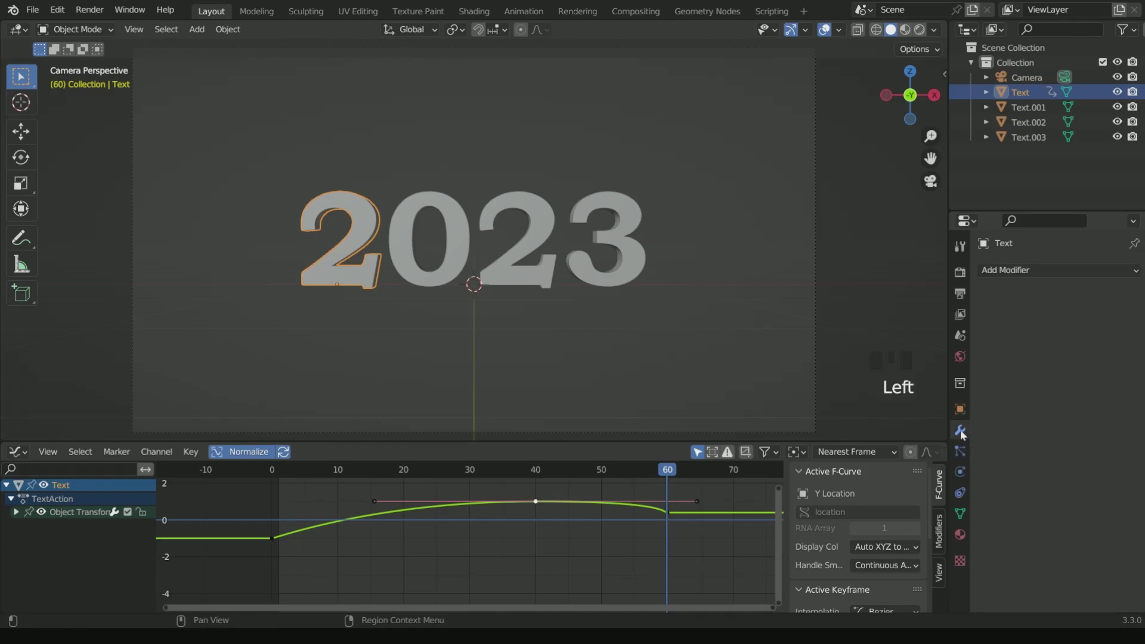
click(1014, 270)
click(975, 458)
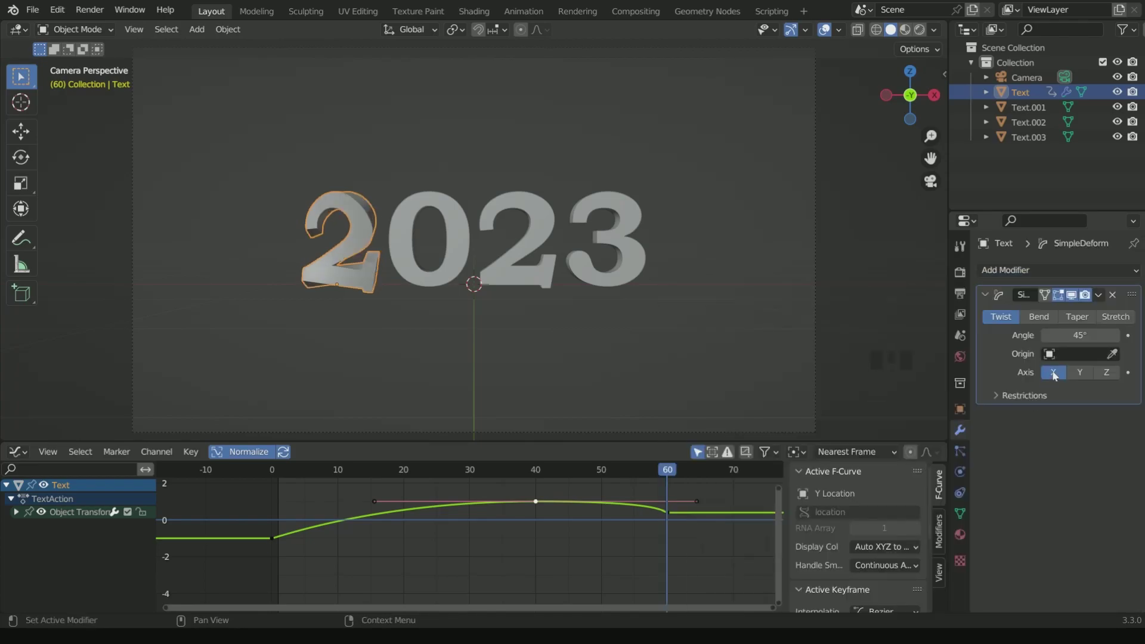
mouse_move(1081, 335)
mouse_down()
mouse_move(1052, 336)
mouse_move(1086, 335)
mouse_up()
click(1080, 372)
click(1040, 316)
click(1054, 372)
click(1106, 372)
click(1080, 372)
Step: Set the bend Angle to 45° and keyframe it at frame 60
click(1088, 334)
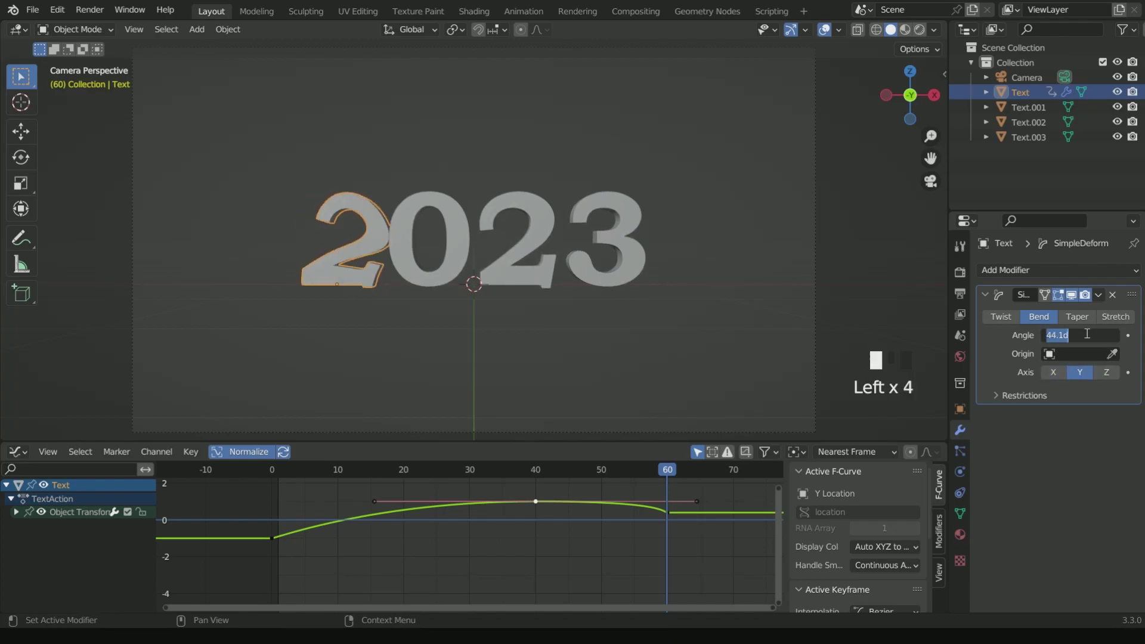
text(45)
key(Return)
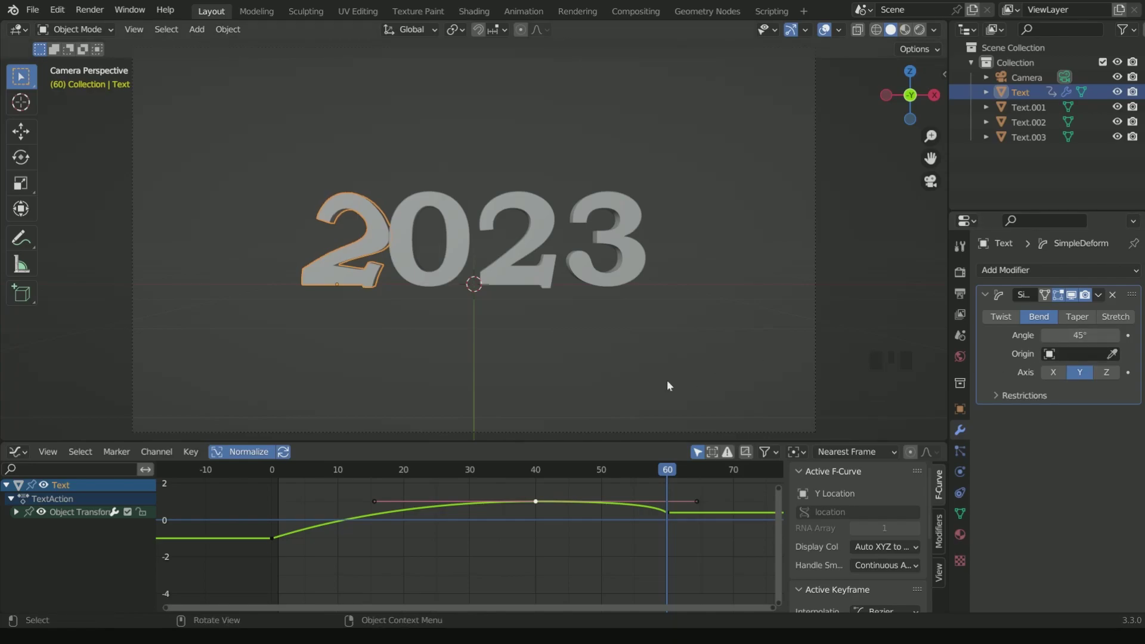
click(668, 472)
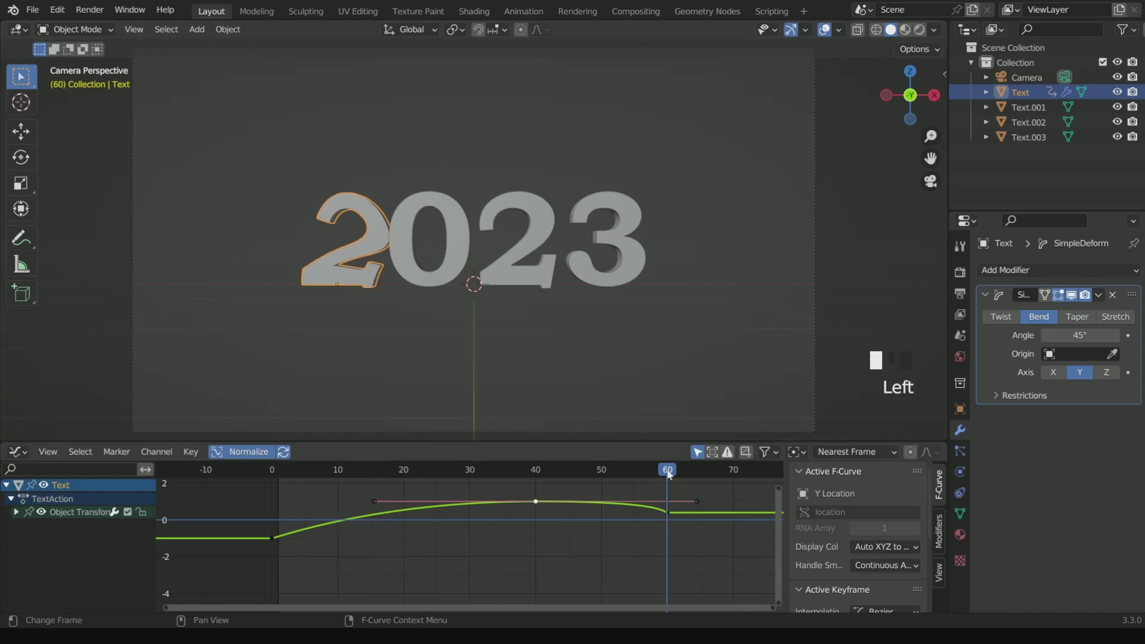
click(1081, 335)
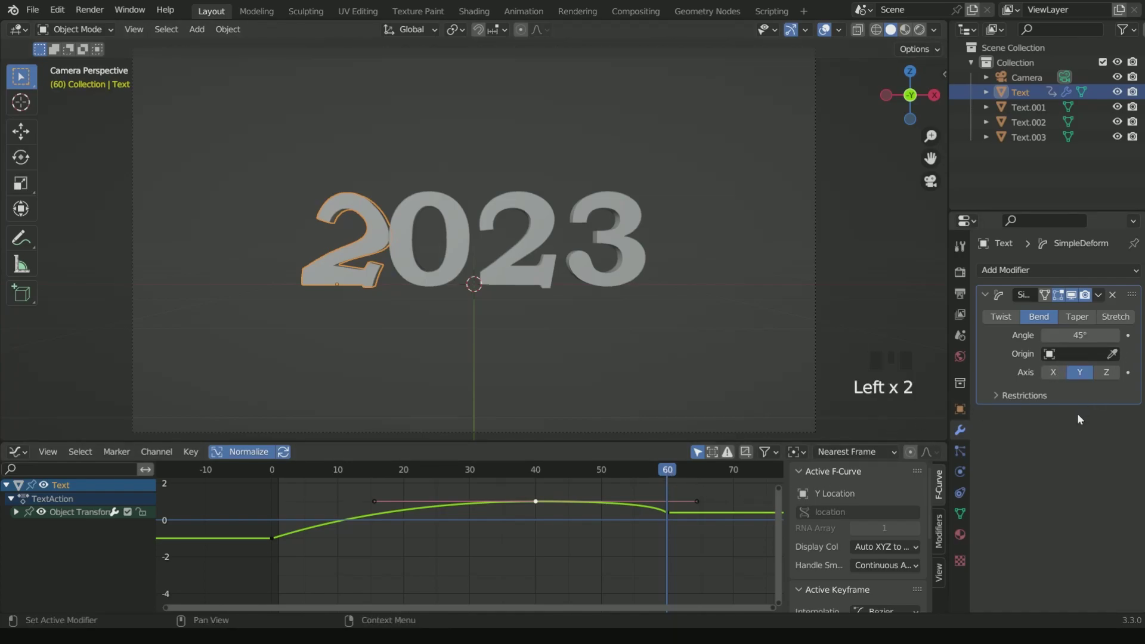
click(1128, 335)
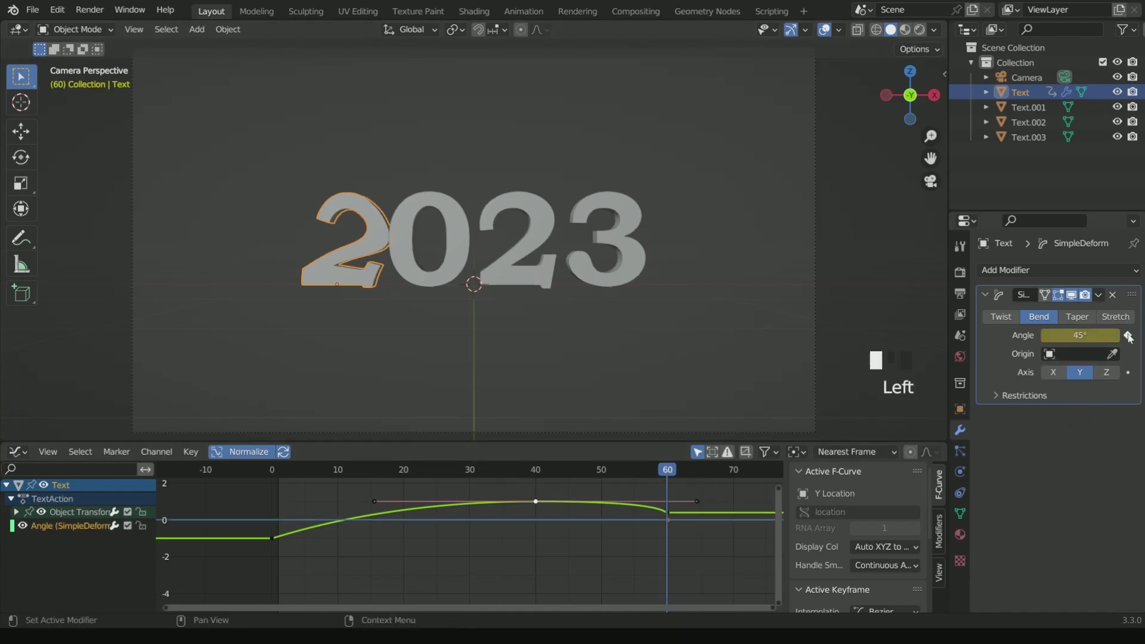
Step: Keyframe the bend Angle at -45° on frame 30
click(471, 471)
click(1081, 335)
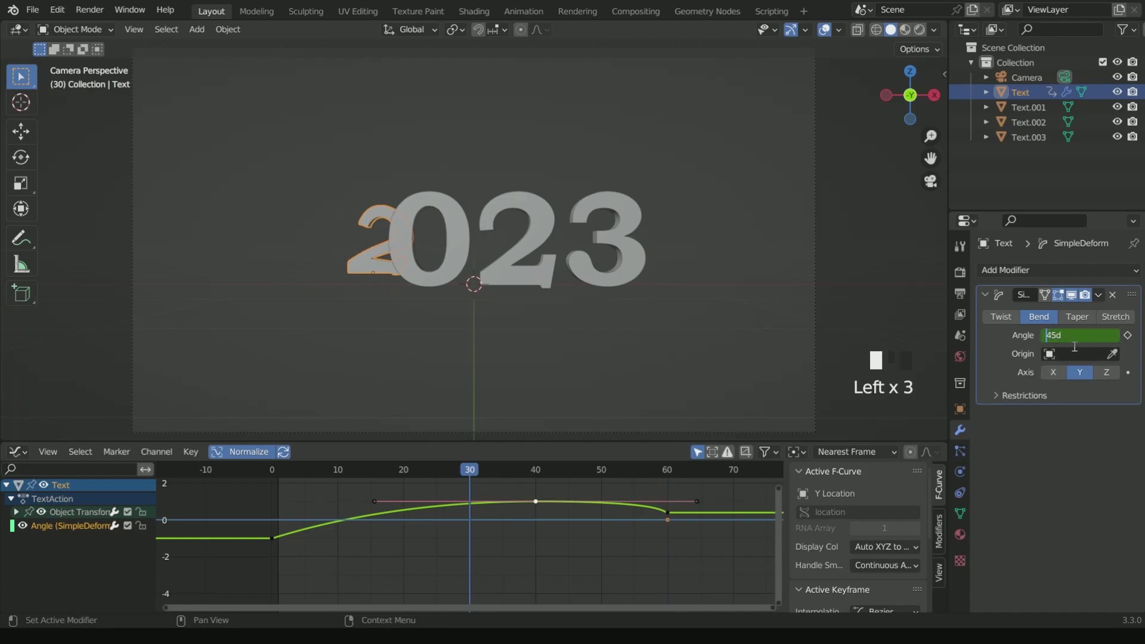
text(-)
key(Return)
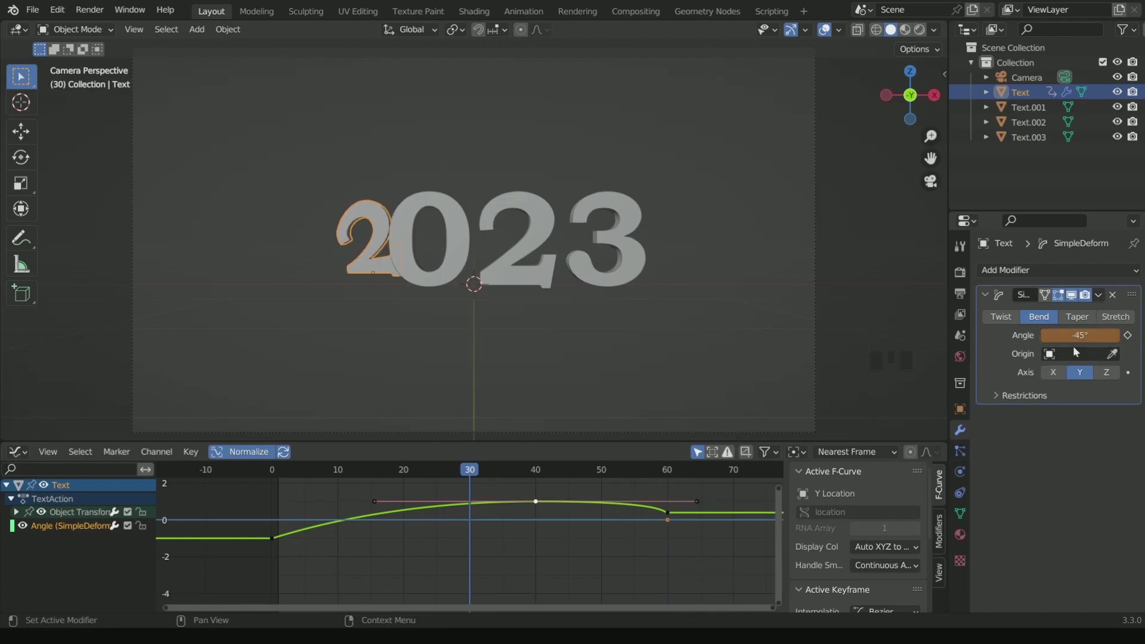
click(1128, 335)
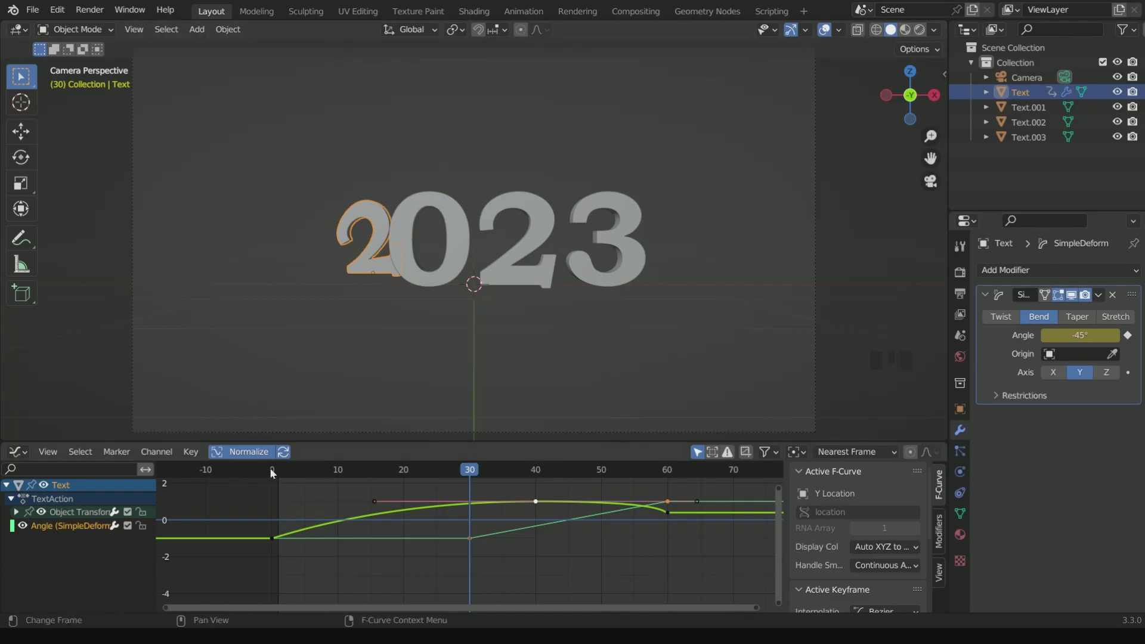
Step: Keyframe the bend Angle at 45° on frame 0 and play the bend
key(shift+Left)
click(1080, 335)
text(45)
key(Return)
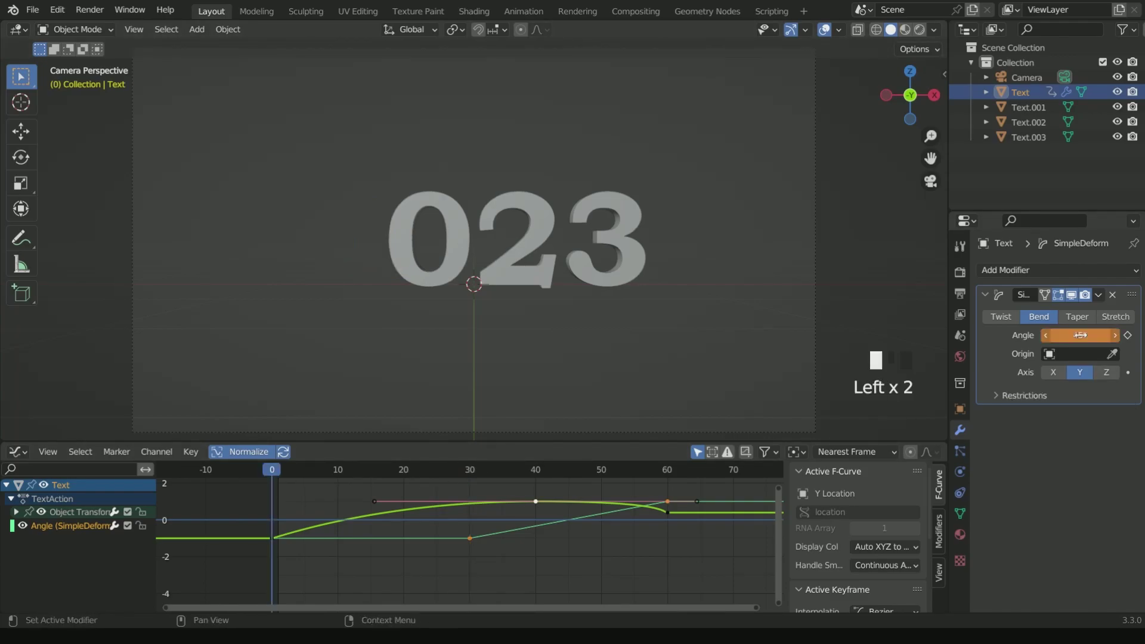
click(1128, 336)
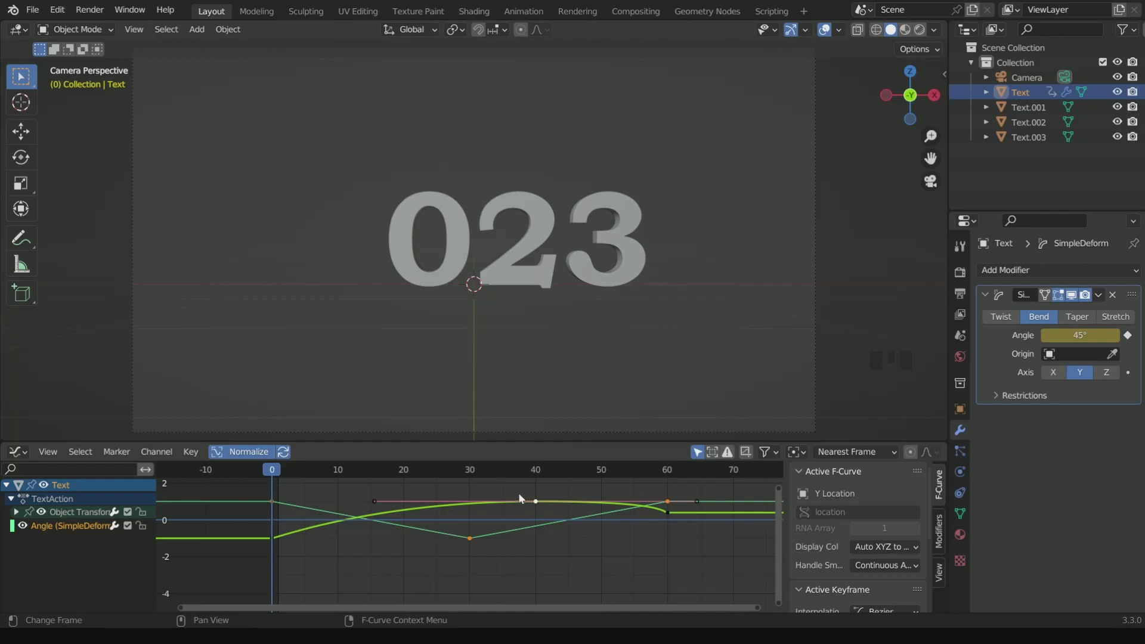
key(space)
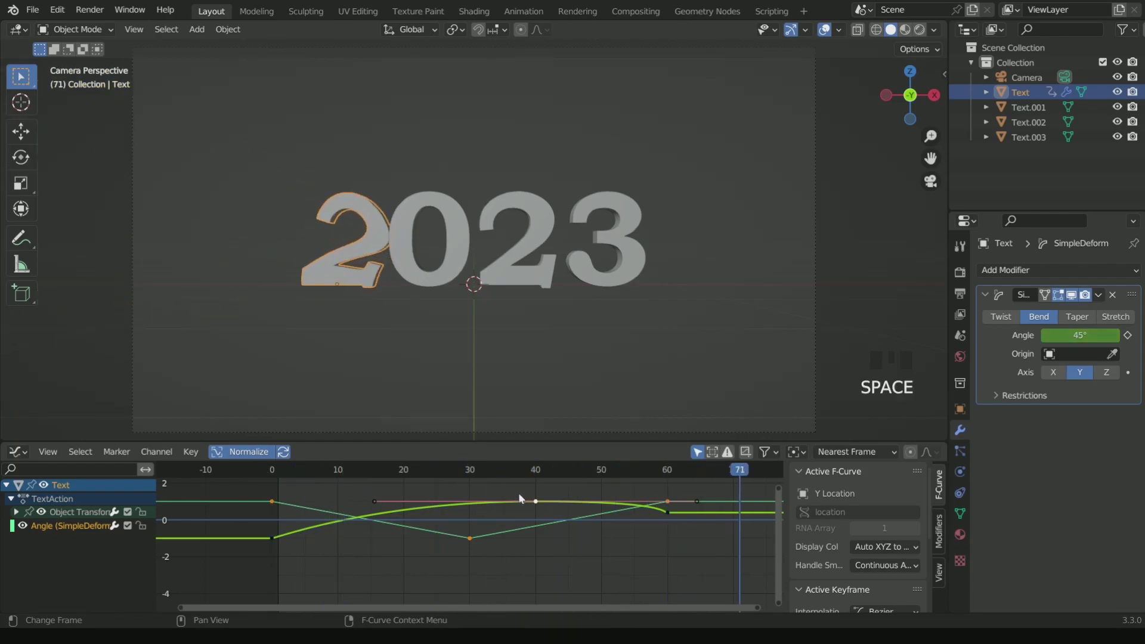
Step: Switch the deform to Twist and preview it on the X axis, then the Z axis
click(1000, 316)
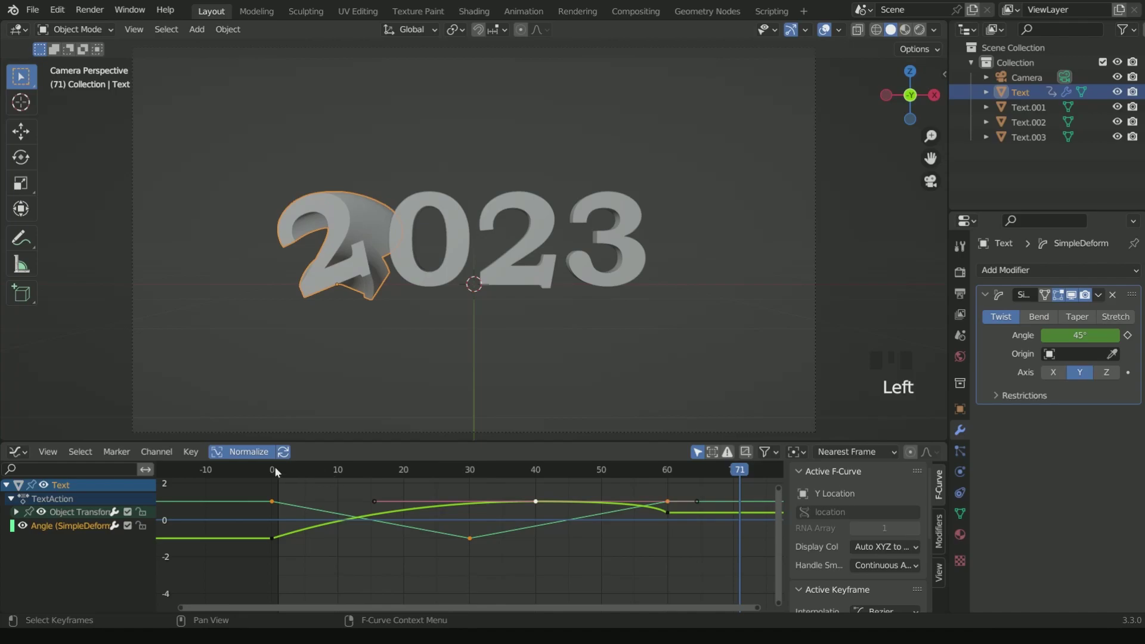
key(shift+Left)
key(space)
key(space)
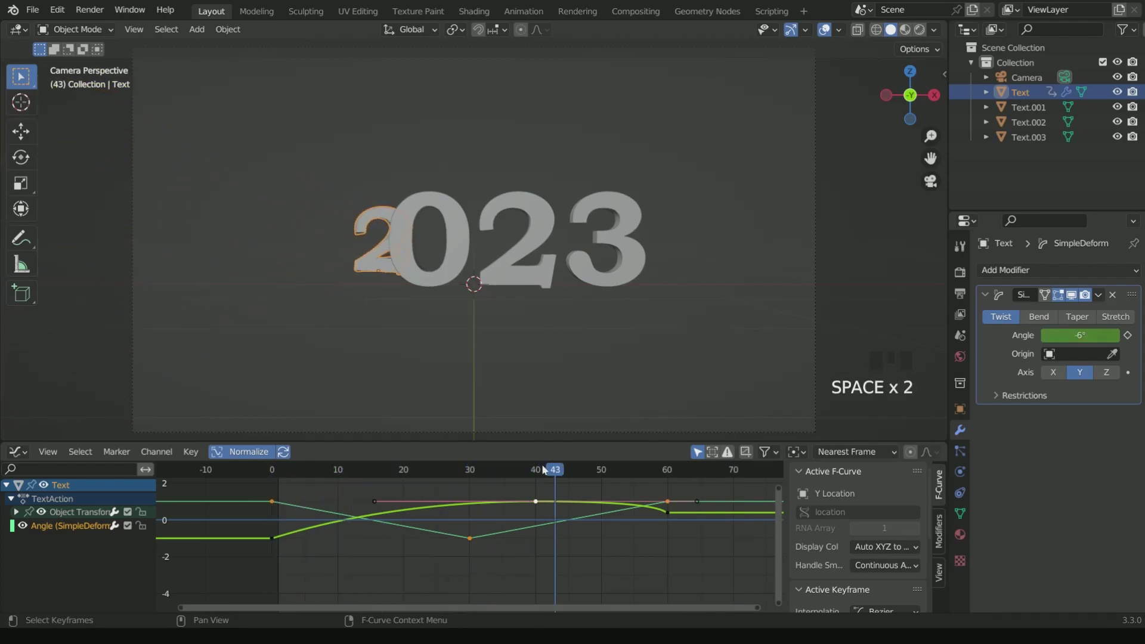
click(1054, 372)
click(273, 471)
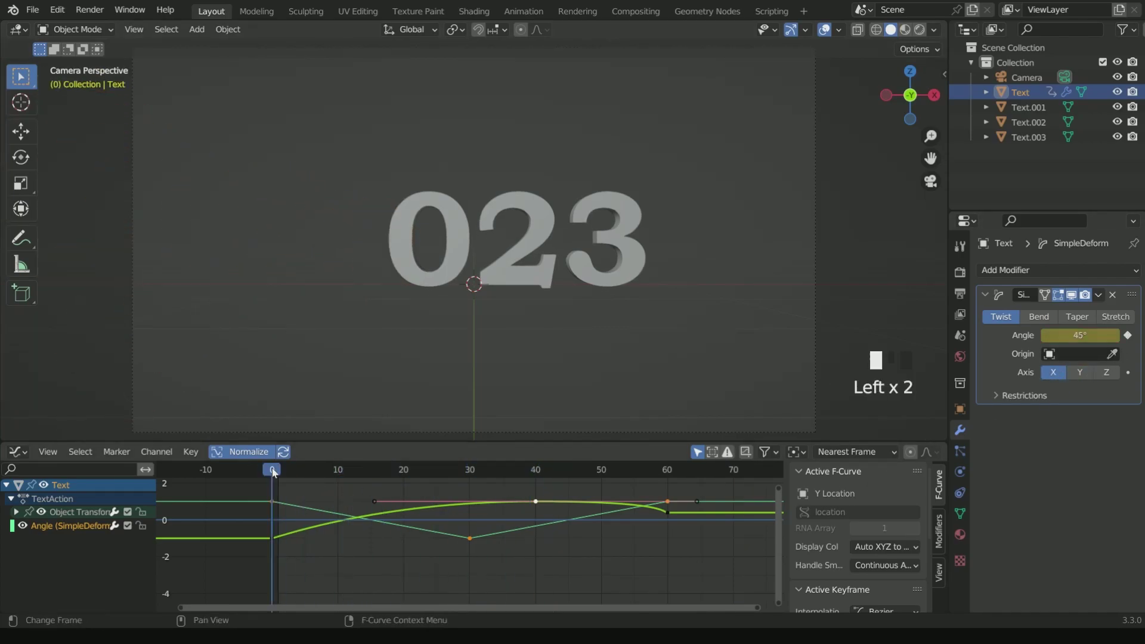
key(space)
key(space)
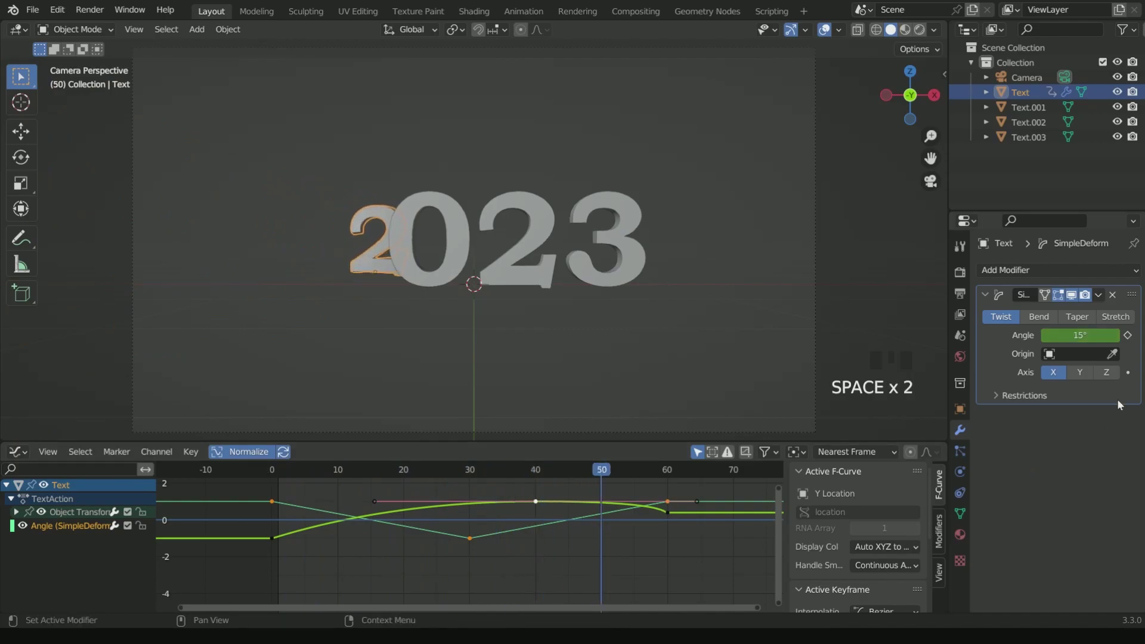
click(1107, 372)
click(269, 471)
key(space)
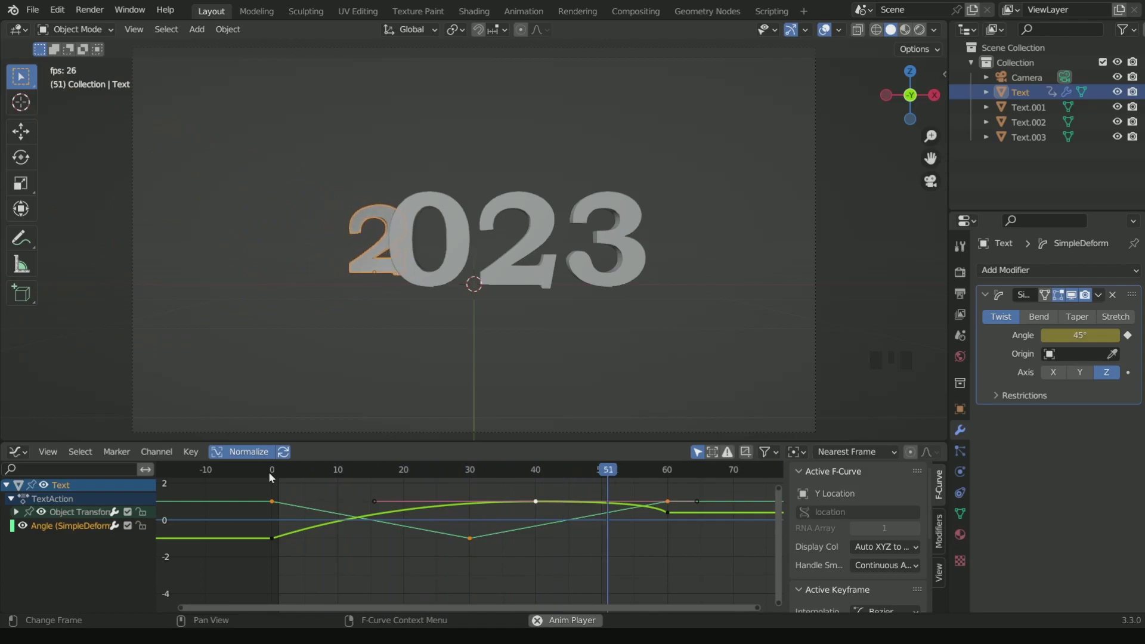
key(space)
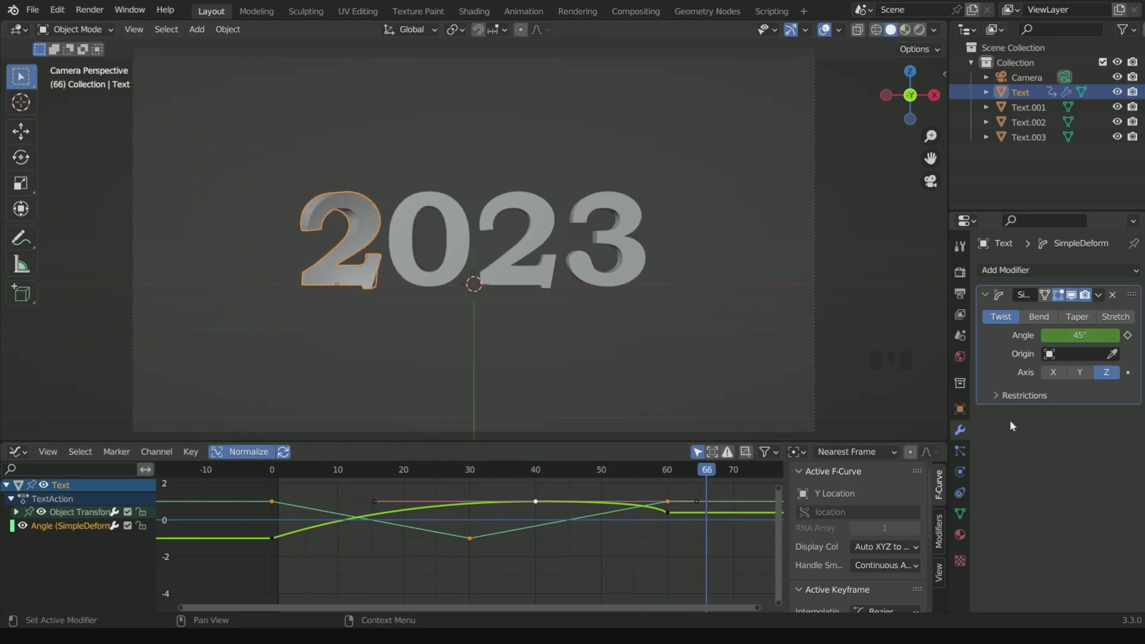
Step: Set the twist axis to X and key Angle -22.5° at frame 65 and 11.3° at frame 69
click(1053, 373)
key(Right)
key(Right)
key(Right)
key(Right)
key(Right)
key(Right)
key(Right)
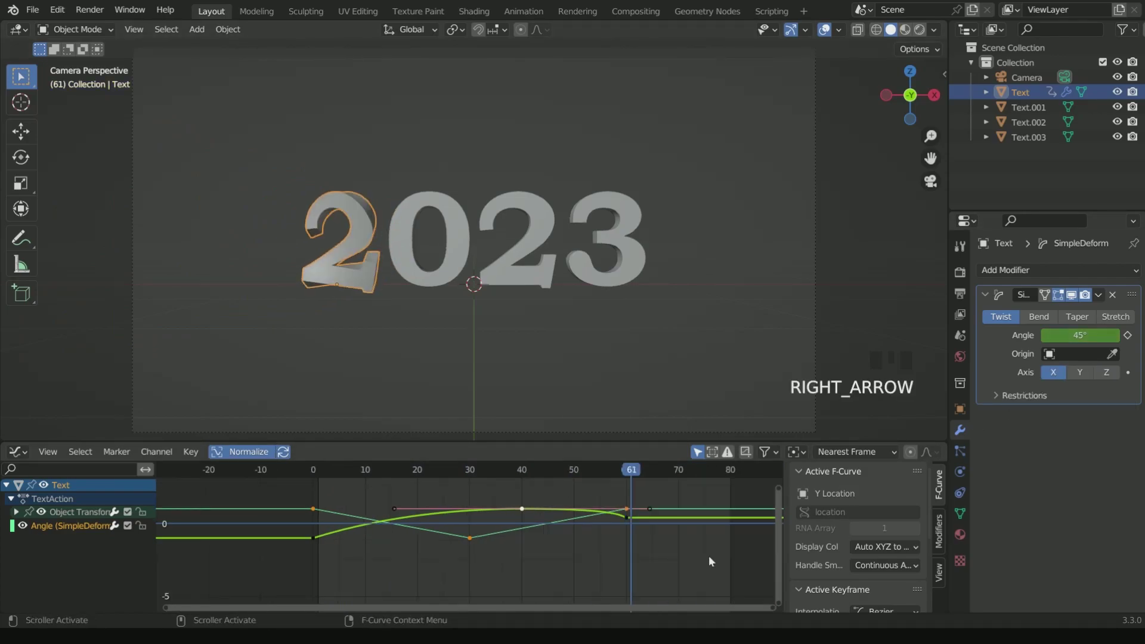
click(1081, 336)
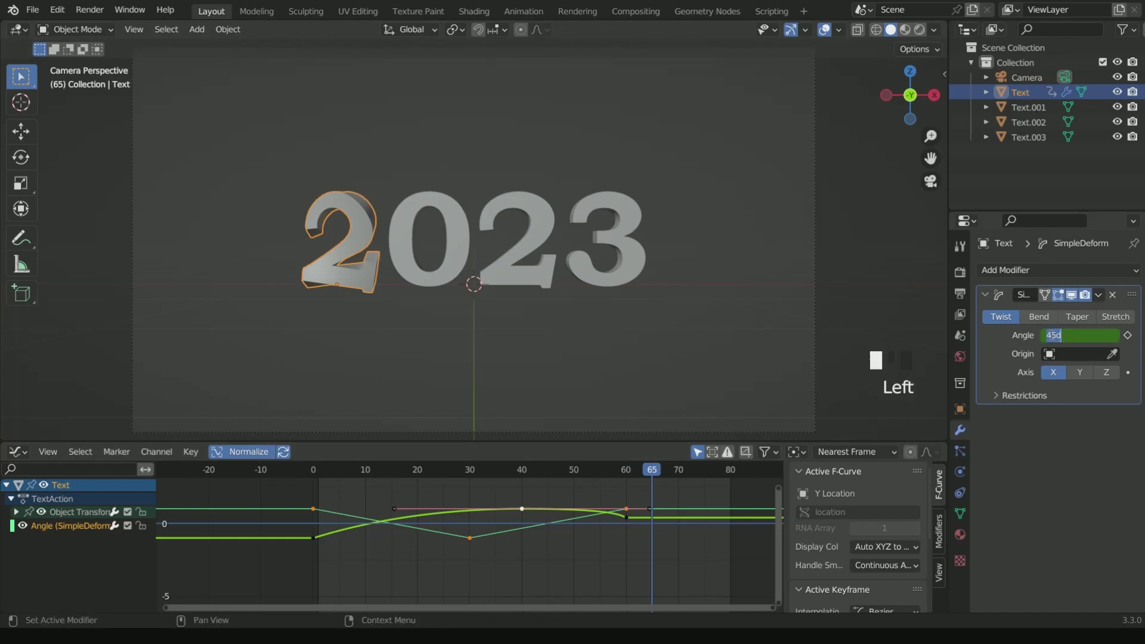
text(-)
key(Right)
key(Right)
key(Right)
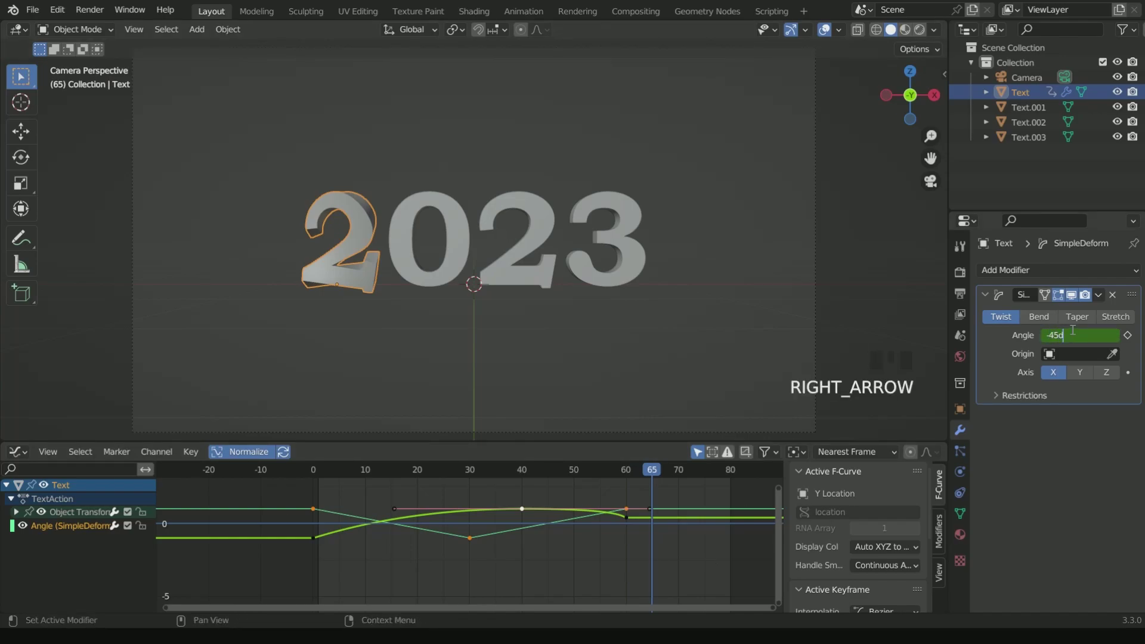
key(Return)
click(1128, 335)
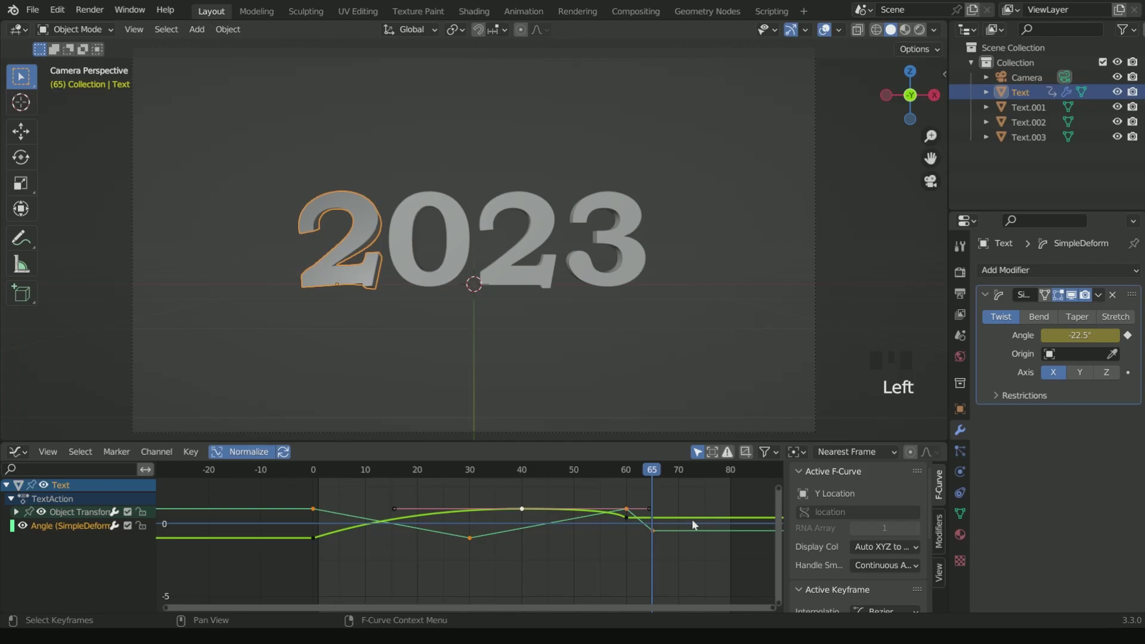
key(Right)
key(Right)
key(Right)
key(Right)
key(Right)
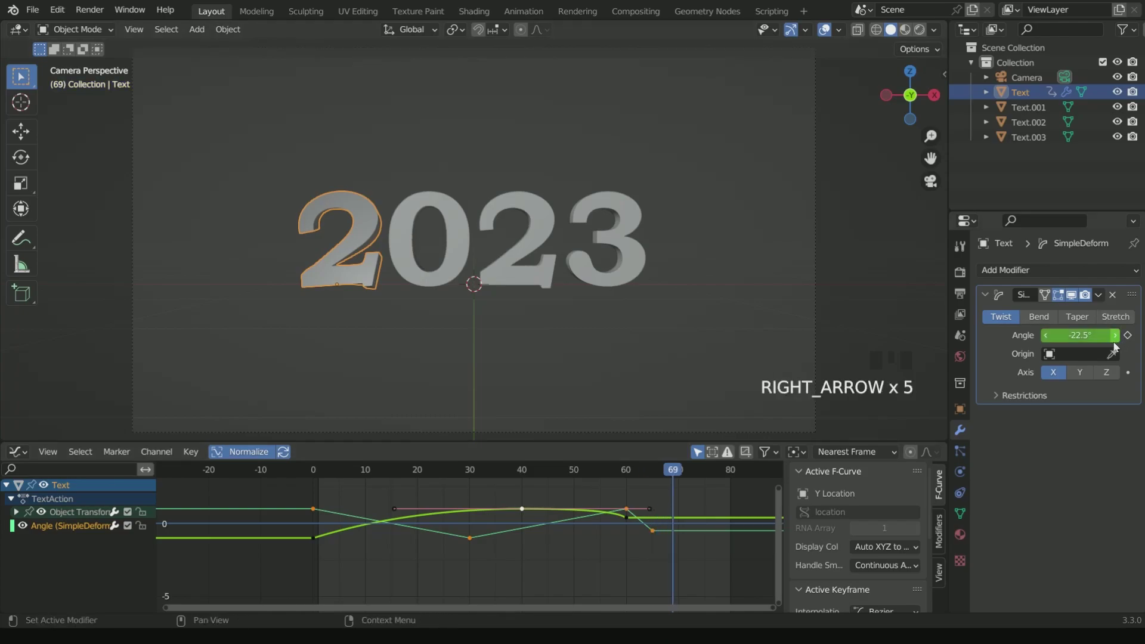
click(1050, 334)
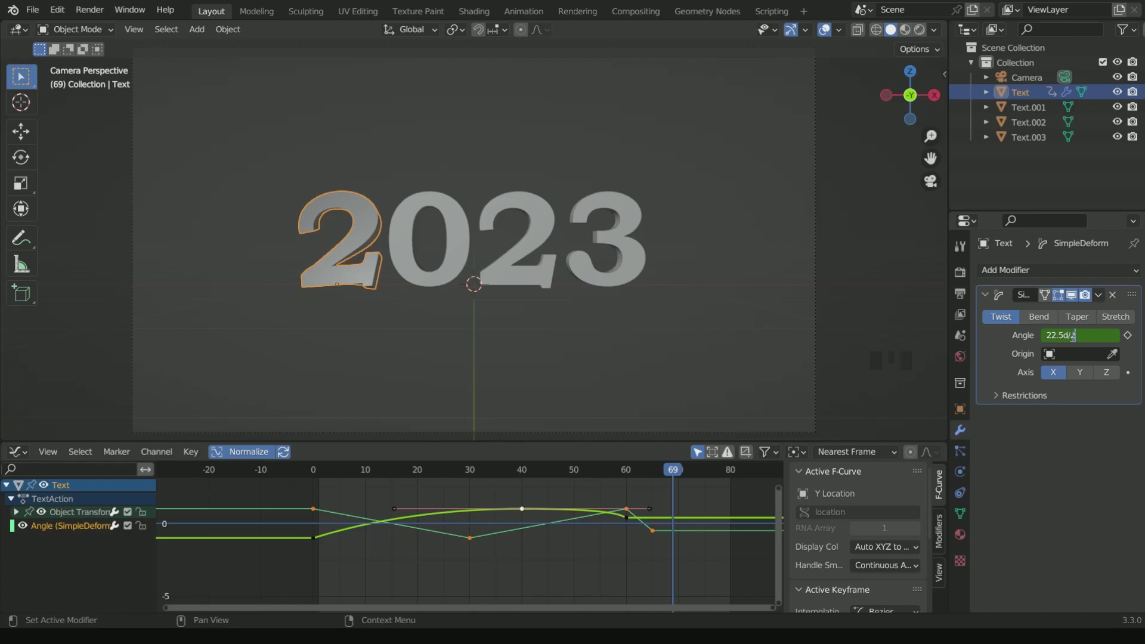
text(/2)
key(Return)
click(1128, 335)
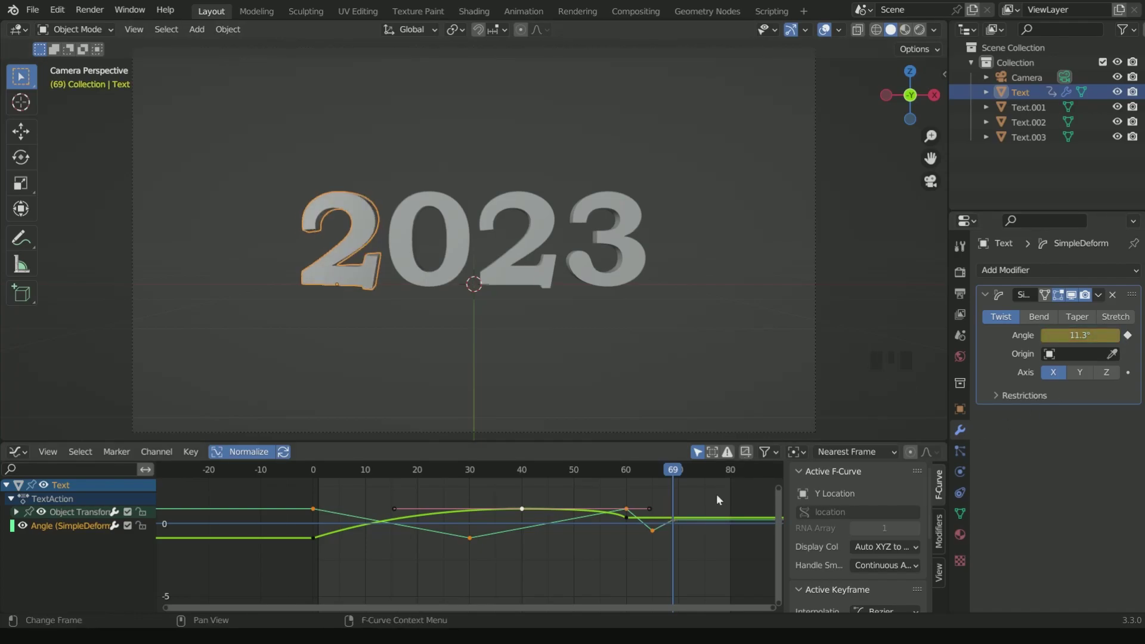
Step: Key the twist Angle at -5.63° on frame 72 and 0° on frame 75
key(Right)
key(Right)
key(Right)
key(Right)
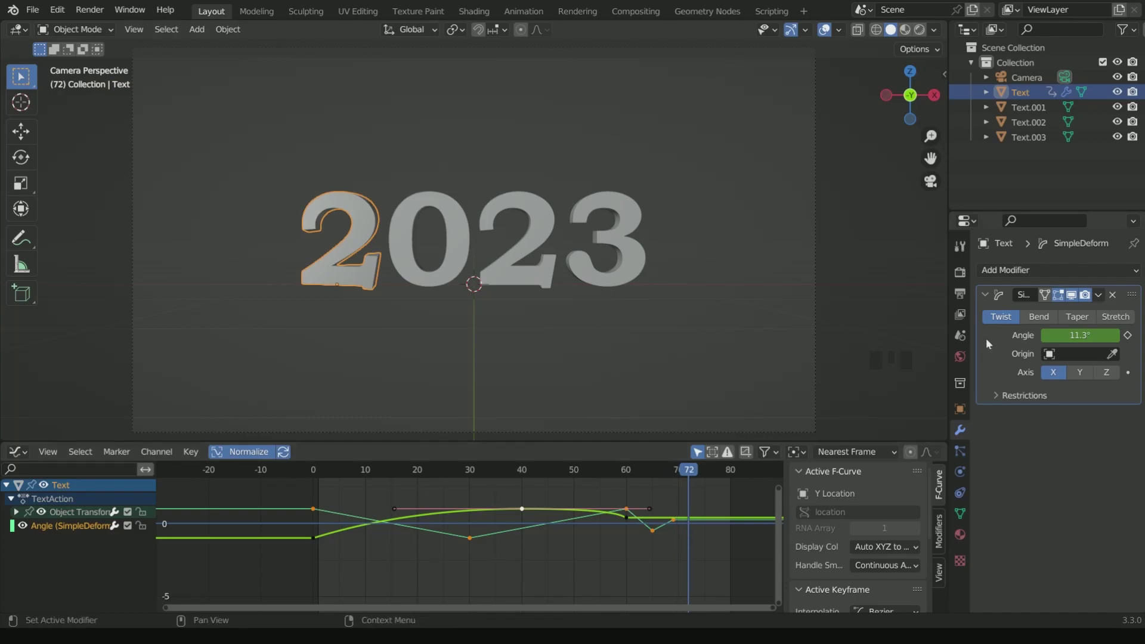
click(1077, 335)
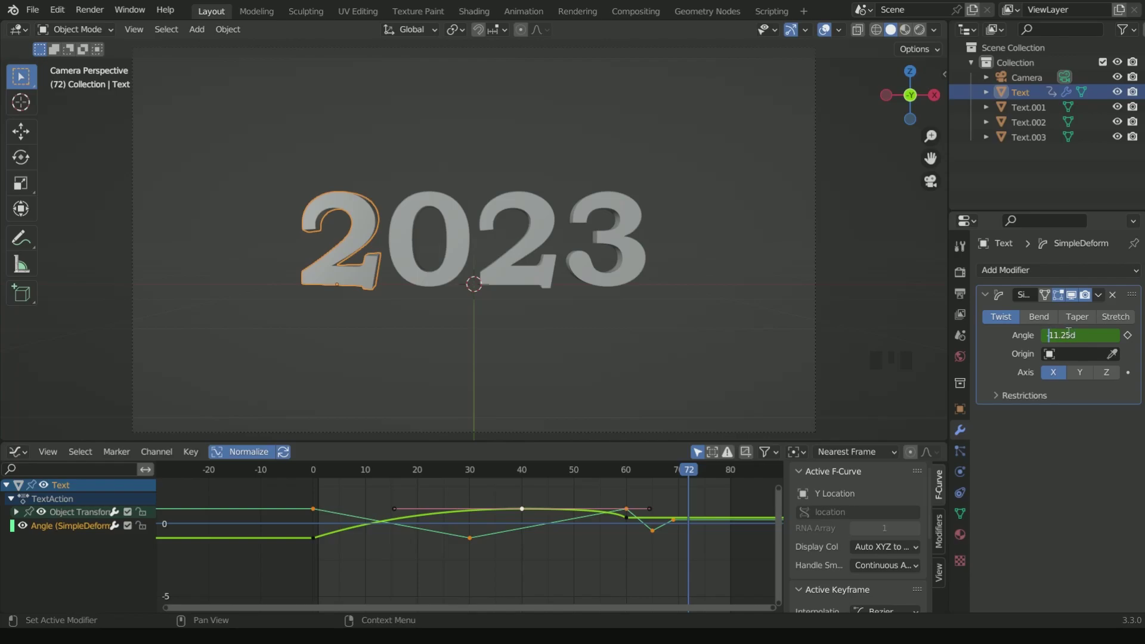
text(-)
key(Right)
key(Right)
key(Right)
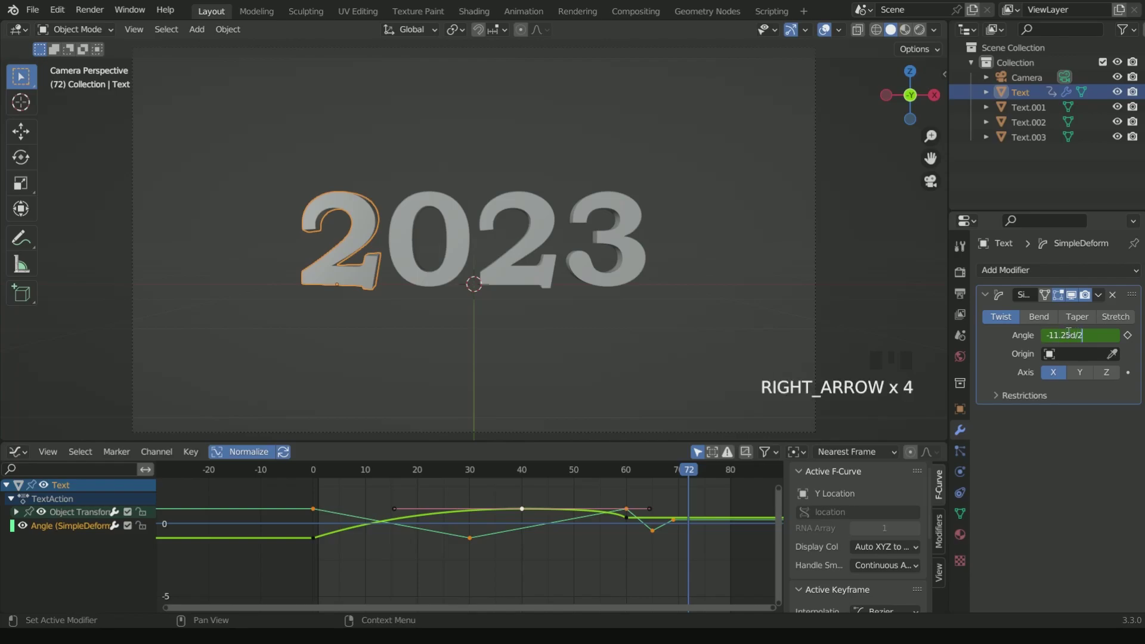
key(Return)
click(1127, 336)
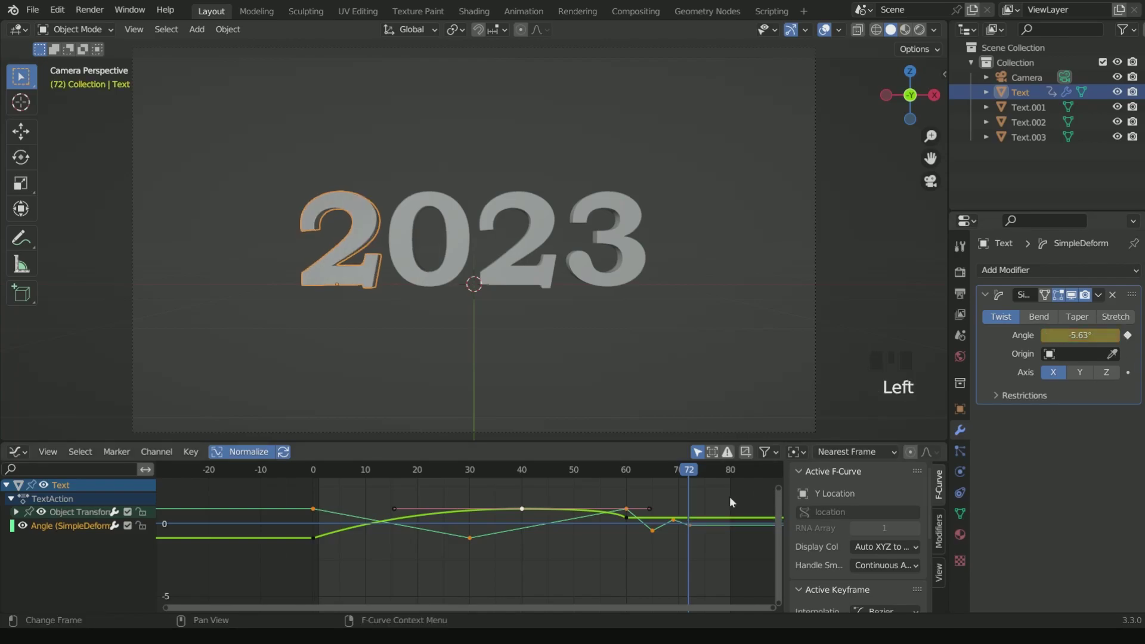
key(Right)
key(Right)
key(Right)
drag(1078, 335, 1079, 335)
click(1128, 335)
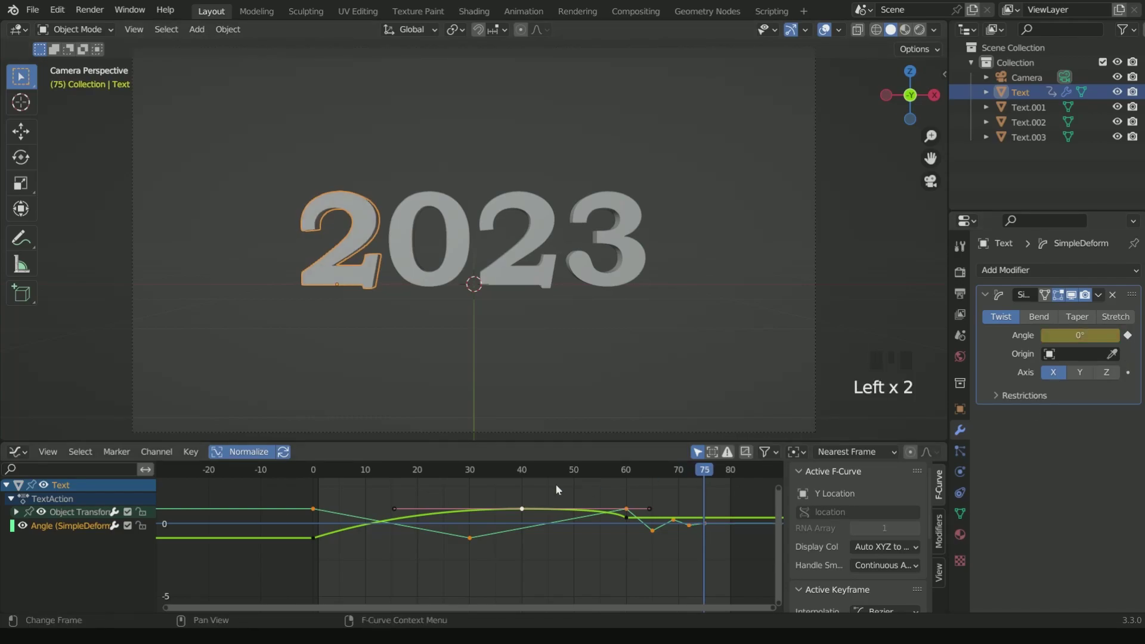
Step: Hide the Object Transforms curves, frame the Angle curve and make its keys Bezier
click(43, 514)
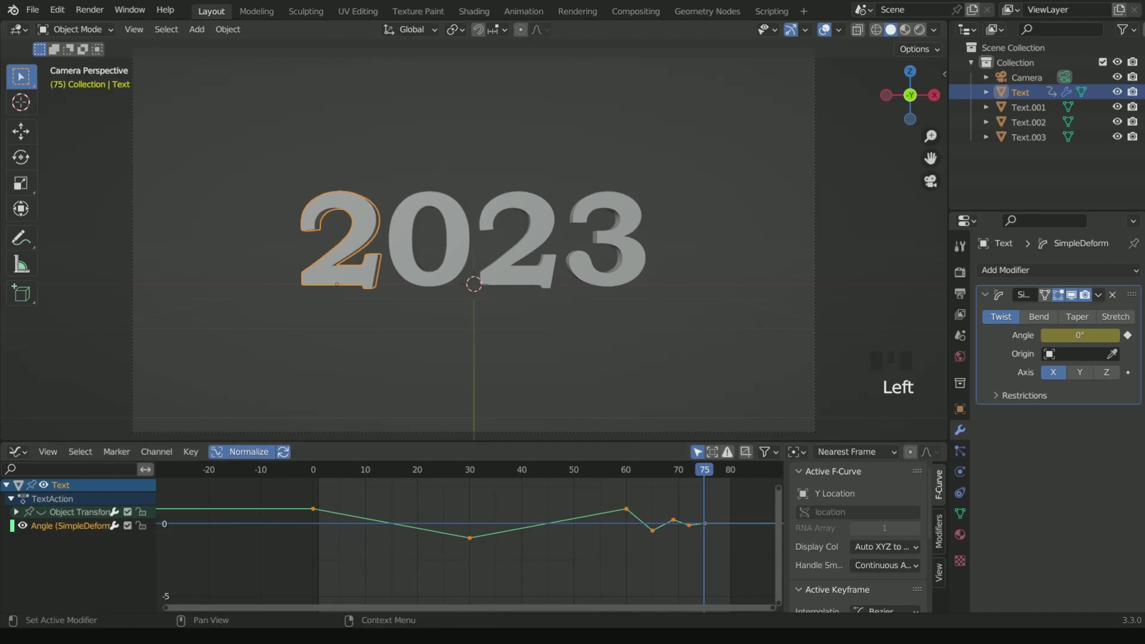
click(249, 452)
click(249, 451)
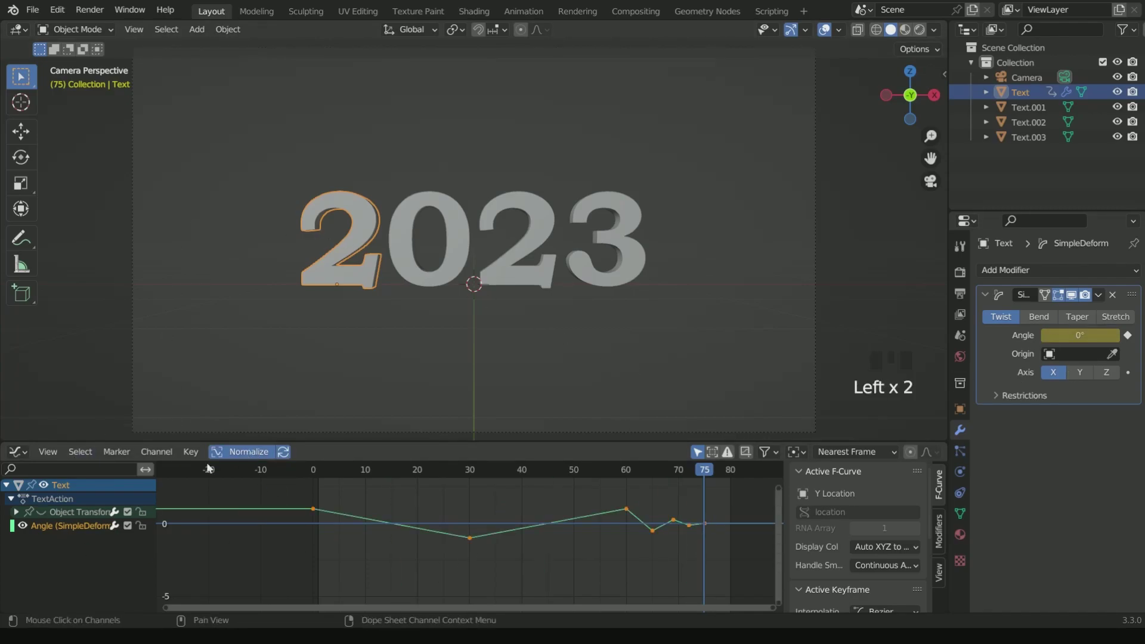
click(48, 451)
click(91, 149)
scroll(430, 571, down, 3)
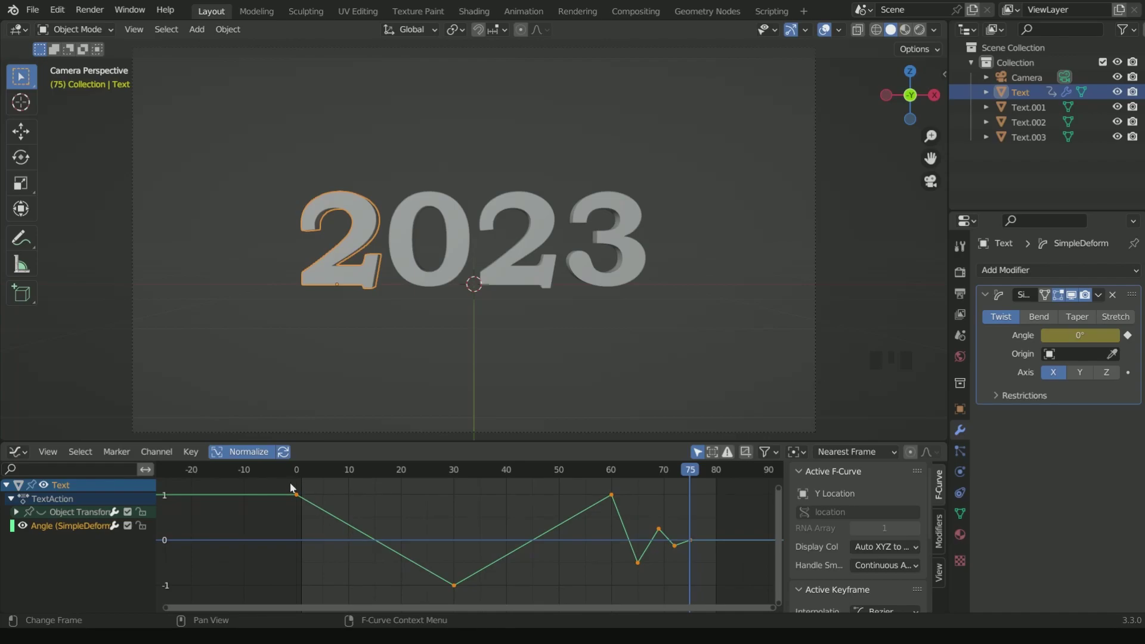
drag(290, 485, 621, 594)
right_click(467, 515)
mouse_move(418, 506)
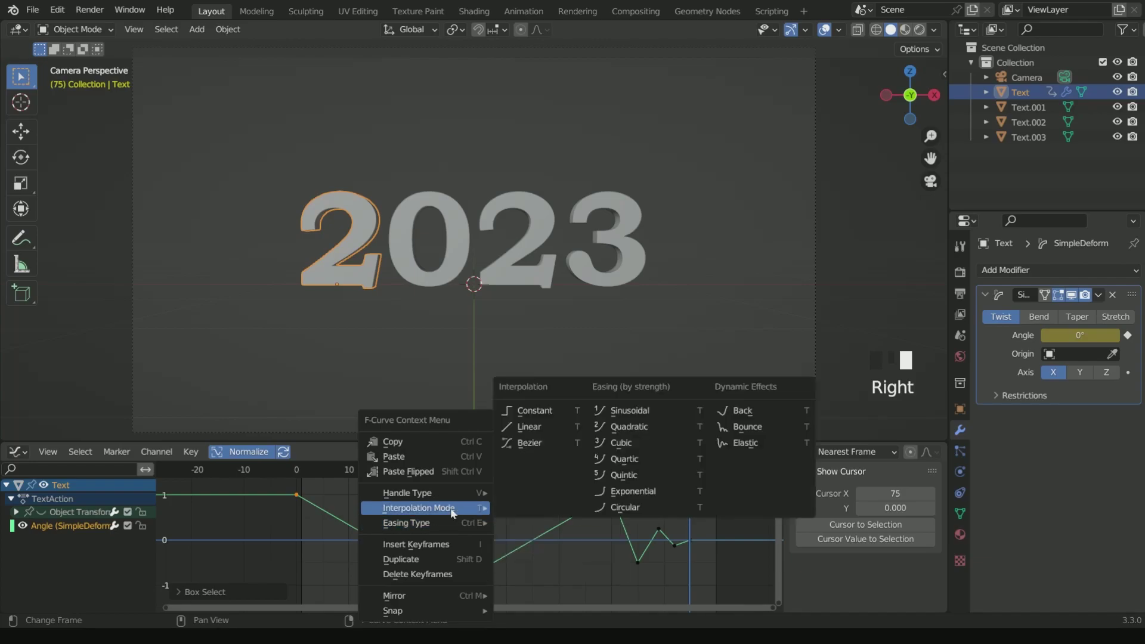
click(543, 439)
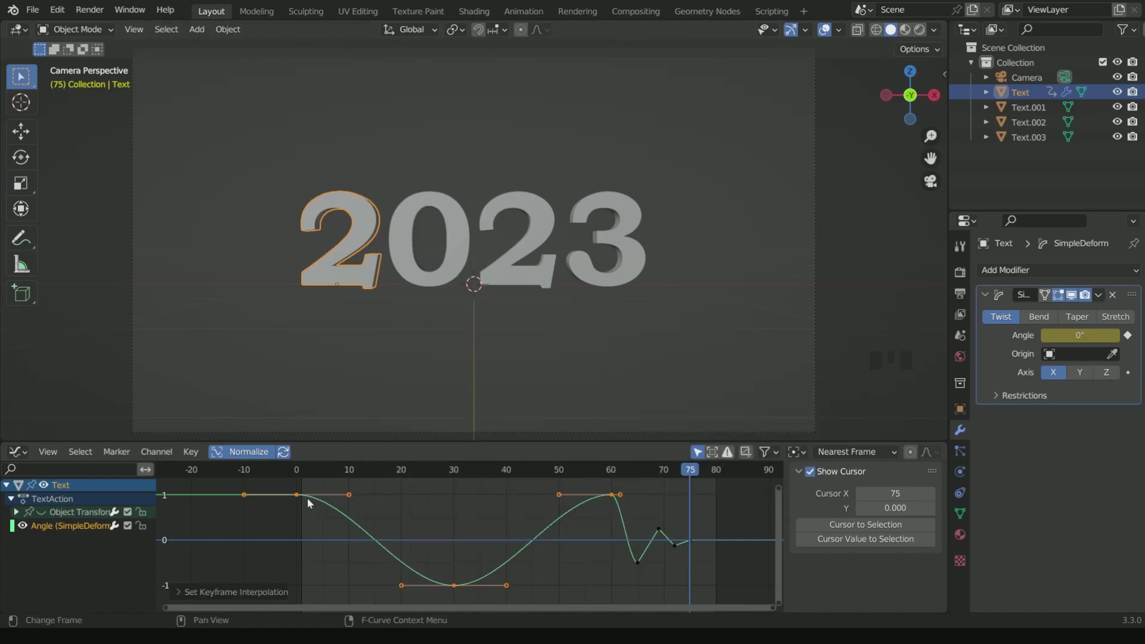
Step: Shrink the frame-0 handles and widen the frame-30 handles on the Angle curve
drag(289, 487, 328, 531)
key(s)
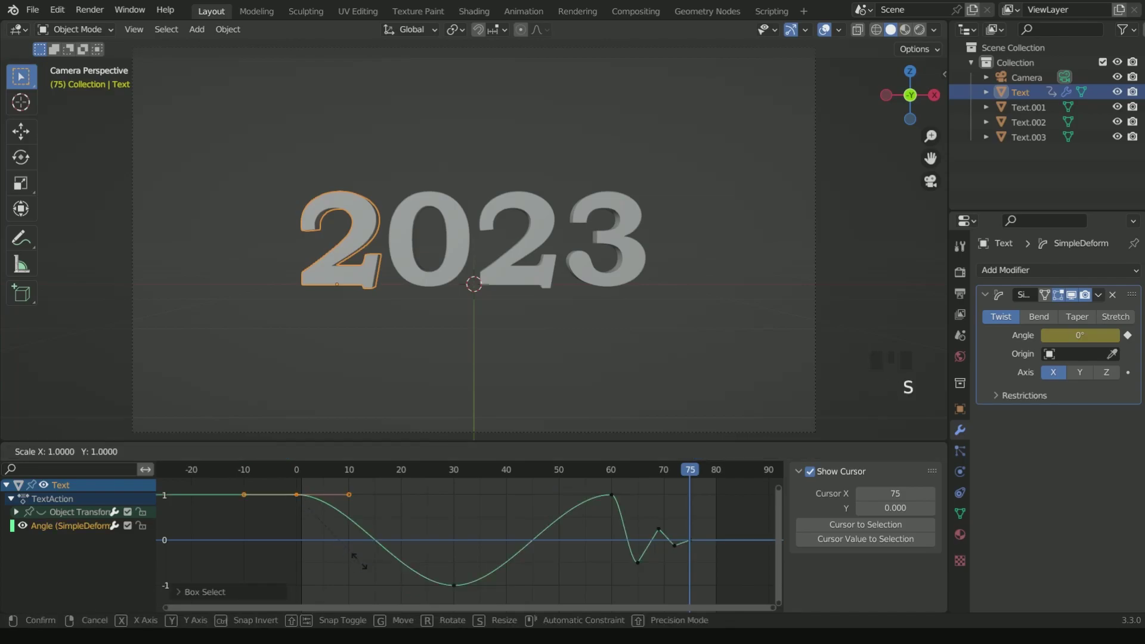
click(300, 509)
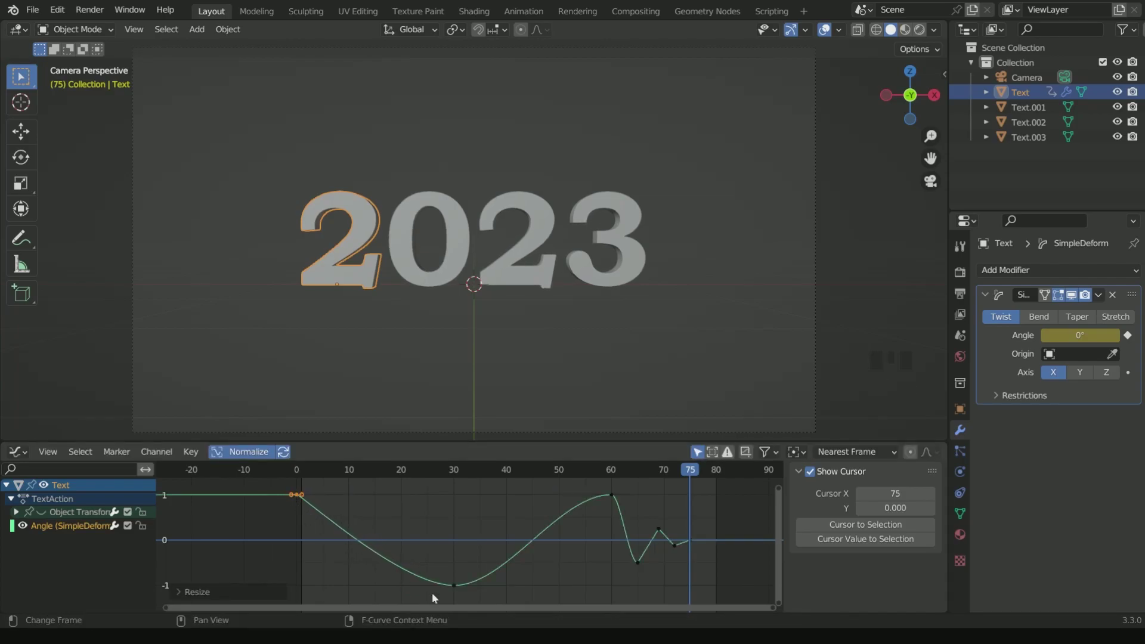
drag(446, 575, 486, 601)
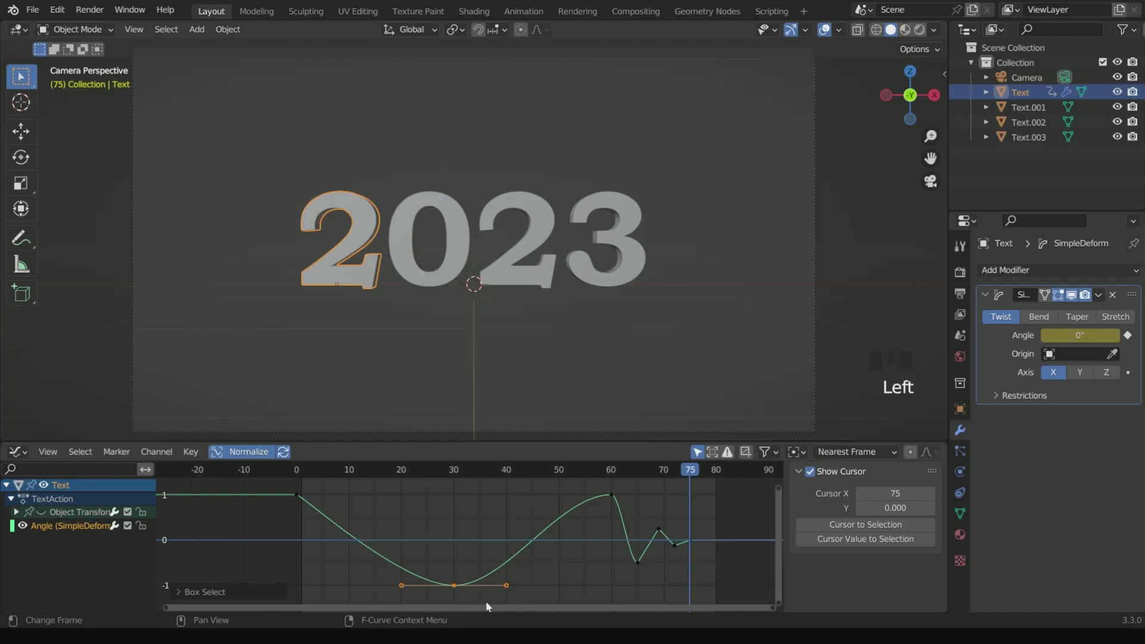
key(s)
click(513, 471)
key(ctrl+z)
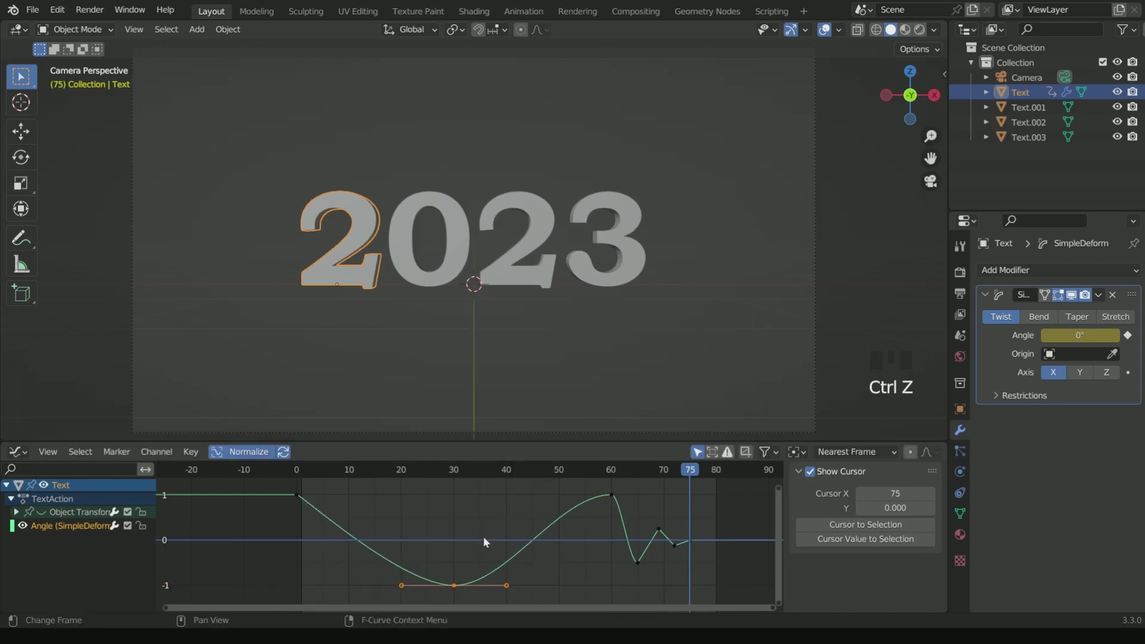
key(s)
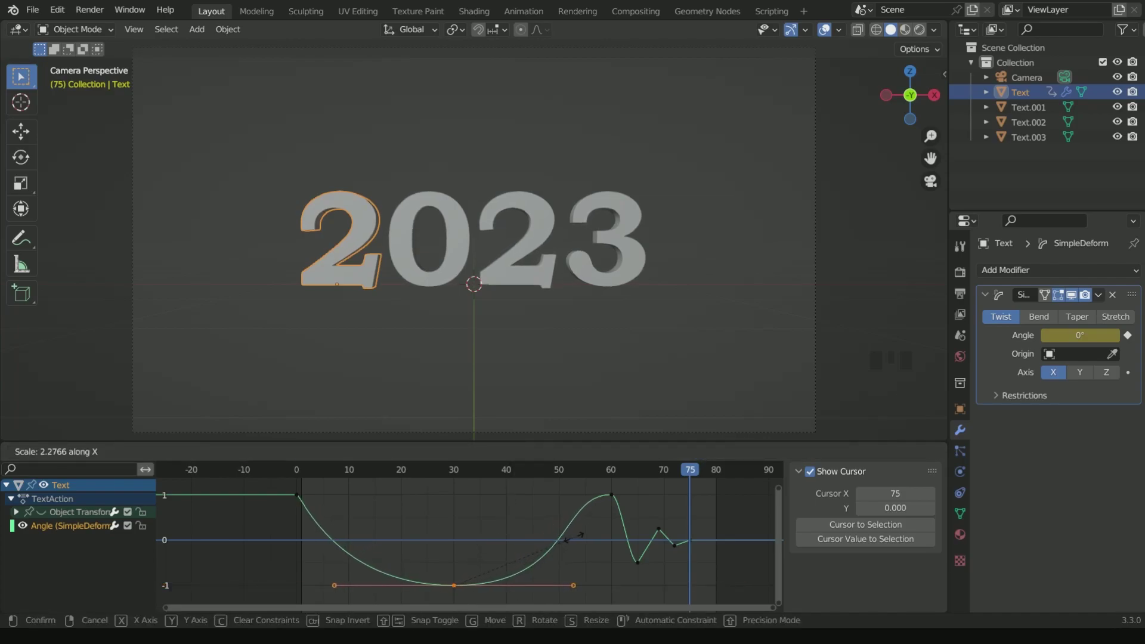
click(573, 536)
Step: Rotate the frame-60 peak key's handles and play the twist from frame 0
drag(606, 481, 618, 499)
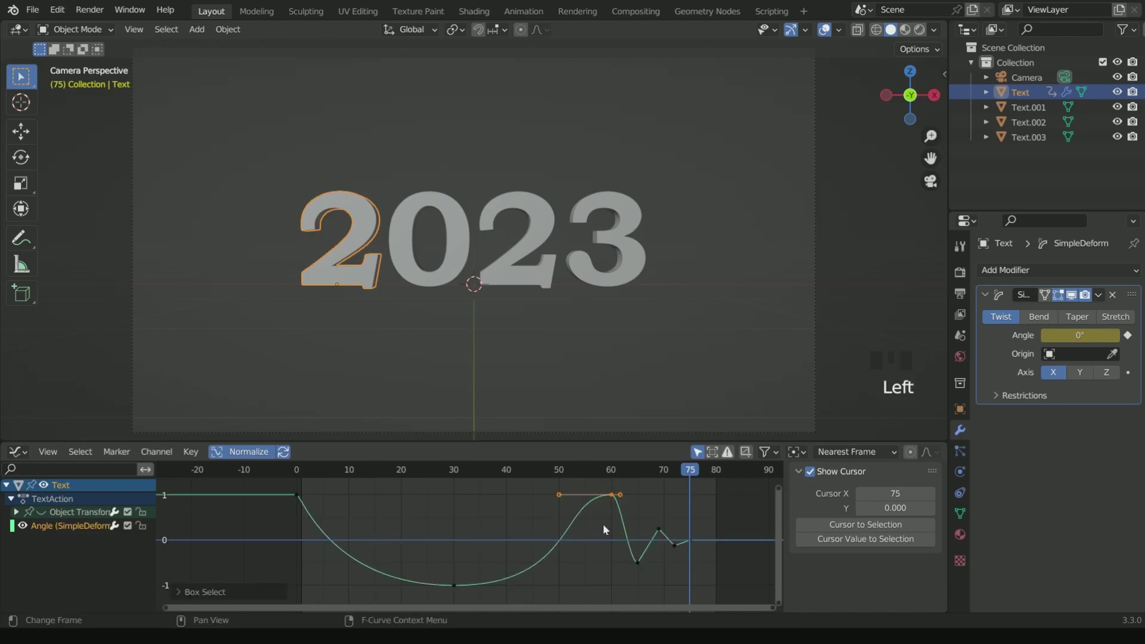
key(r)
click(621, 507)
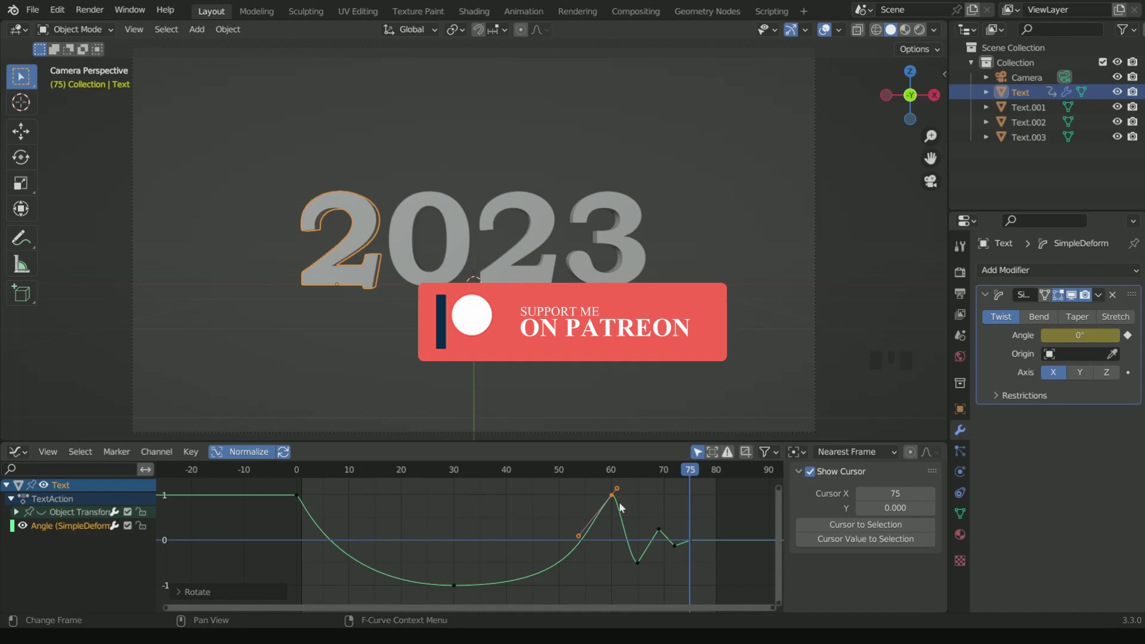
click(299, 471)
key(space)
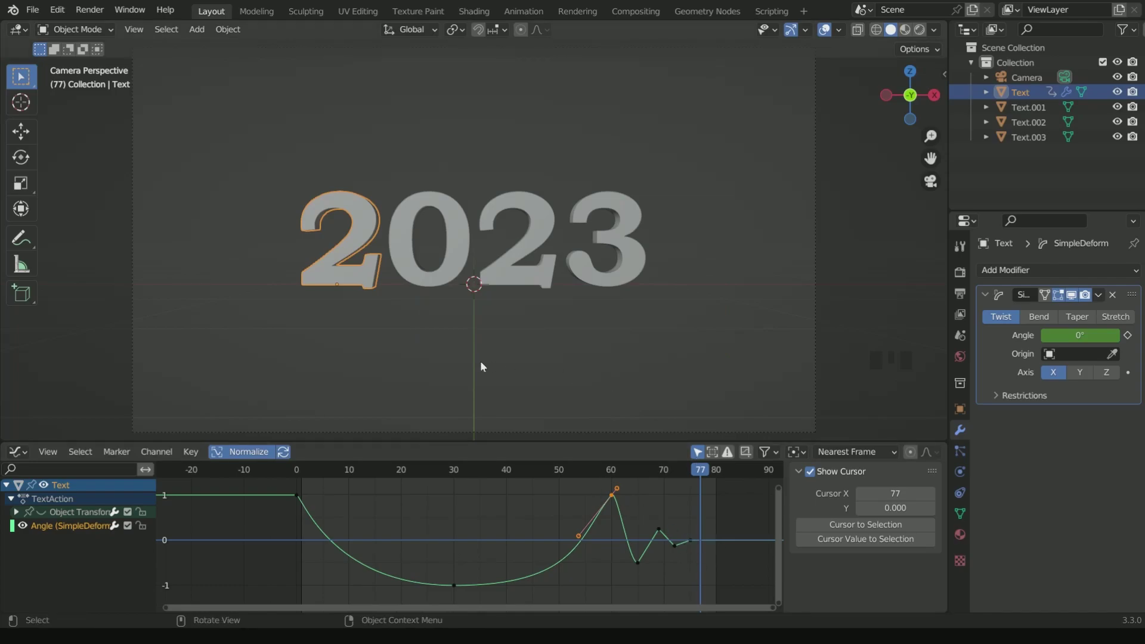
Step: Add a second Simple Deform modifier on the Z axis with its Angle at 0°
click(1058, 271)
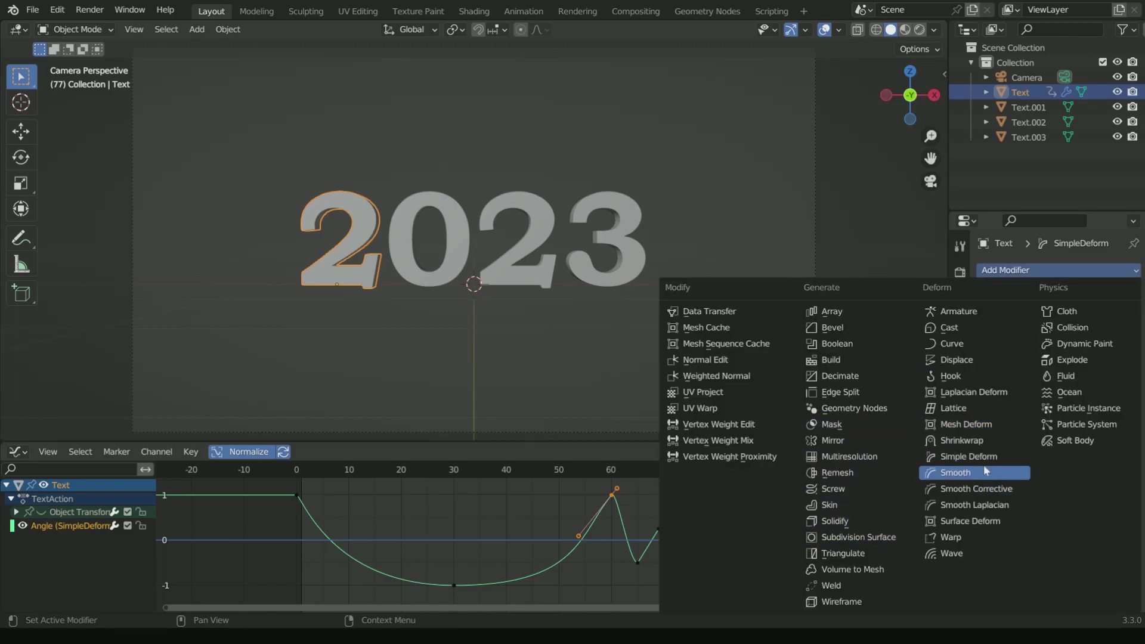
click(968, 456)
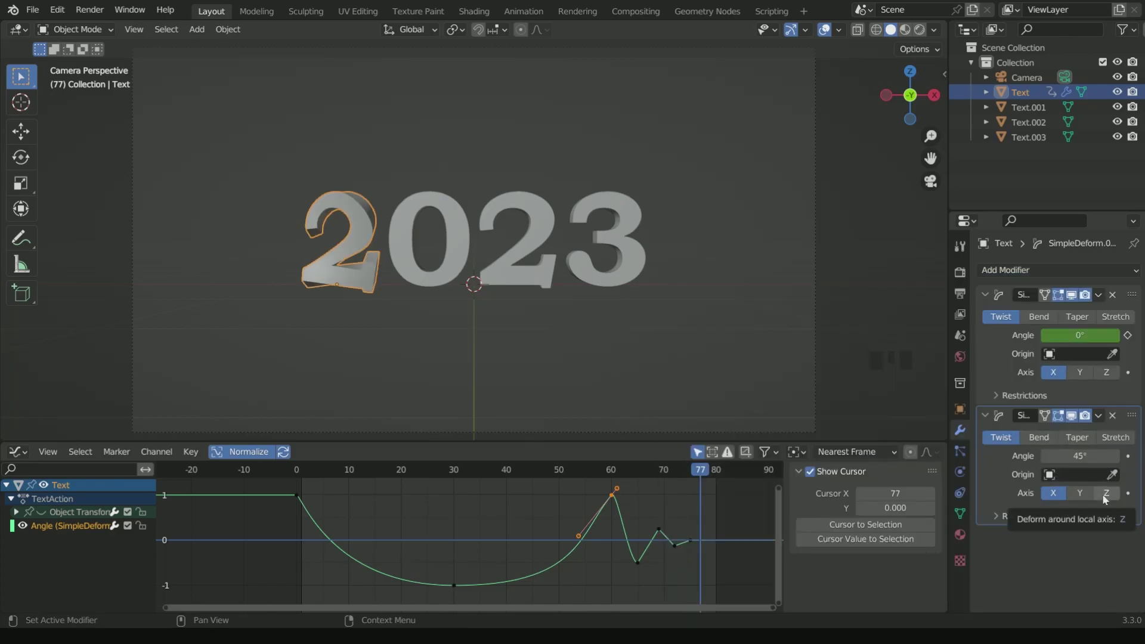
click(1080, 494)
click(1108, 493)
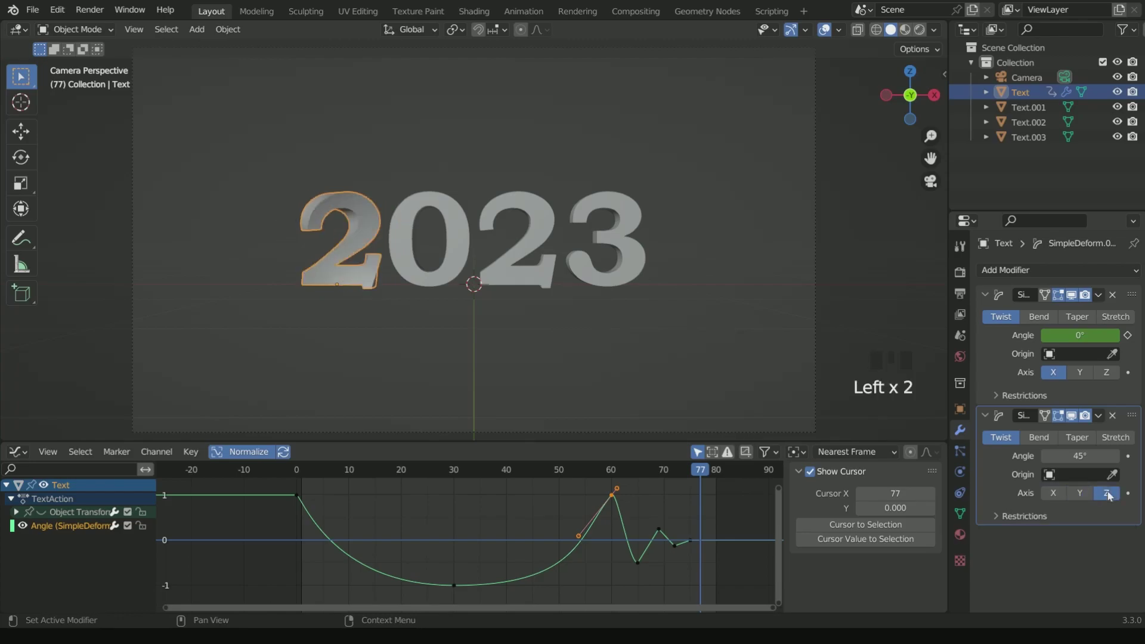
mouse_move(1080, 455)
mouse_down()
mouse_move(1014, 455)
mouse_move(1063, 458)
mouse_up()
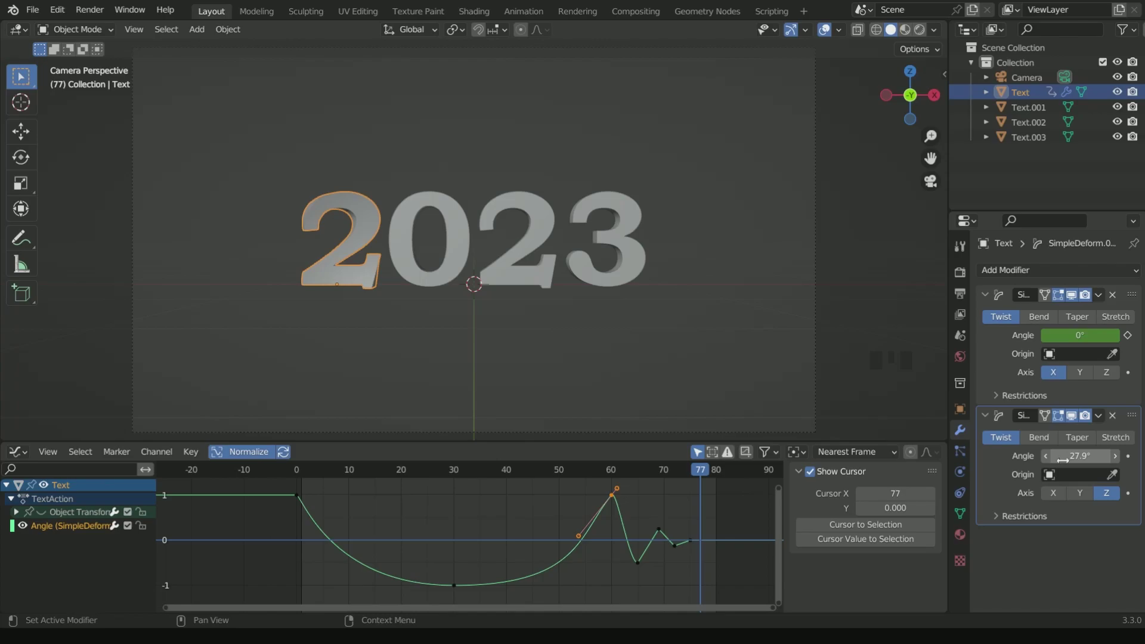
drag(1063, 459, 1087, 452)
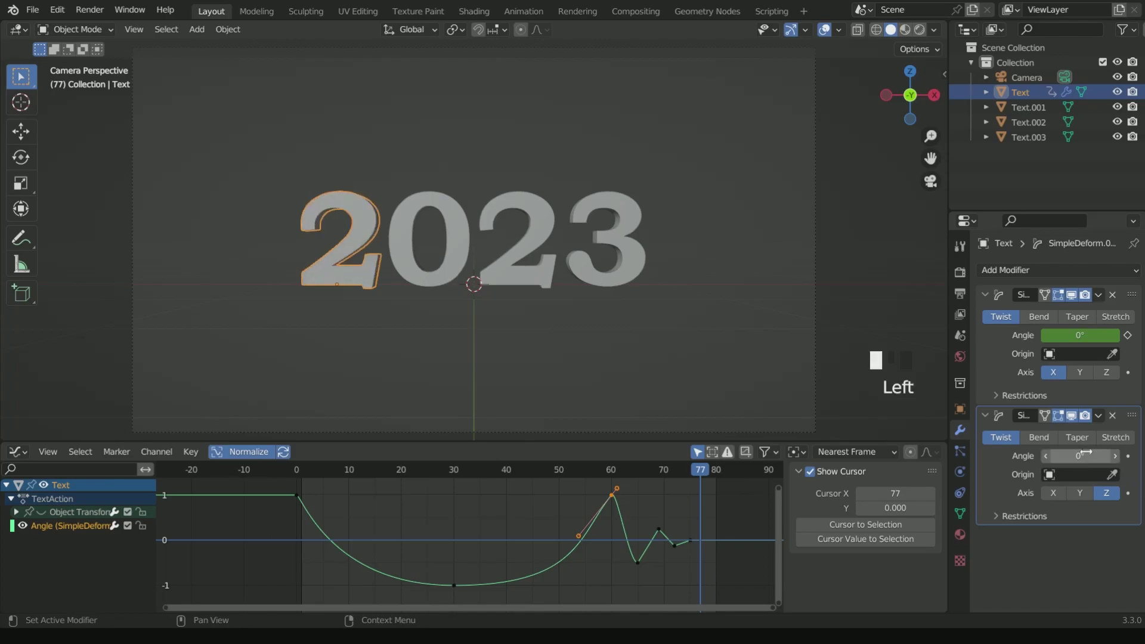
Step: Keyframe the new twist Angle at 0° on frame 60 and 180° on frame 0
key(ctrl+g)
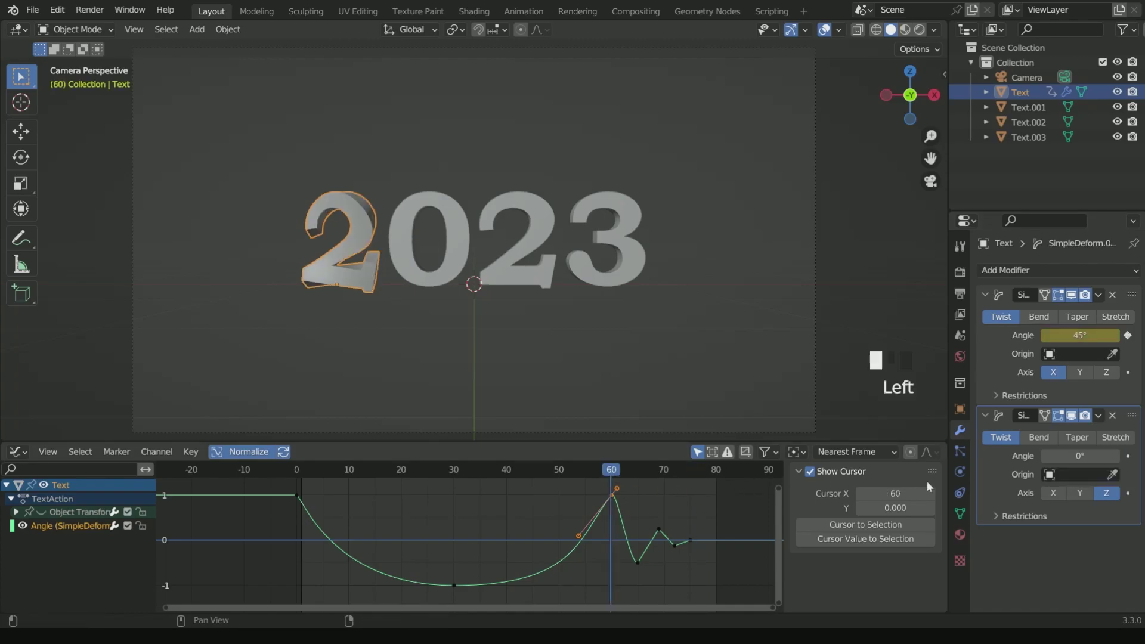
click(1128, 456)
click(289, 477)
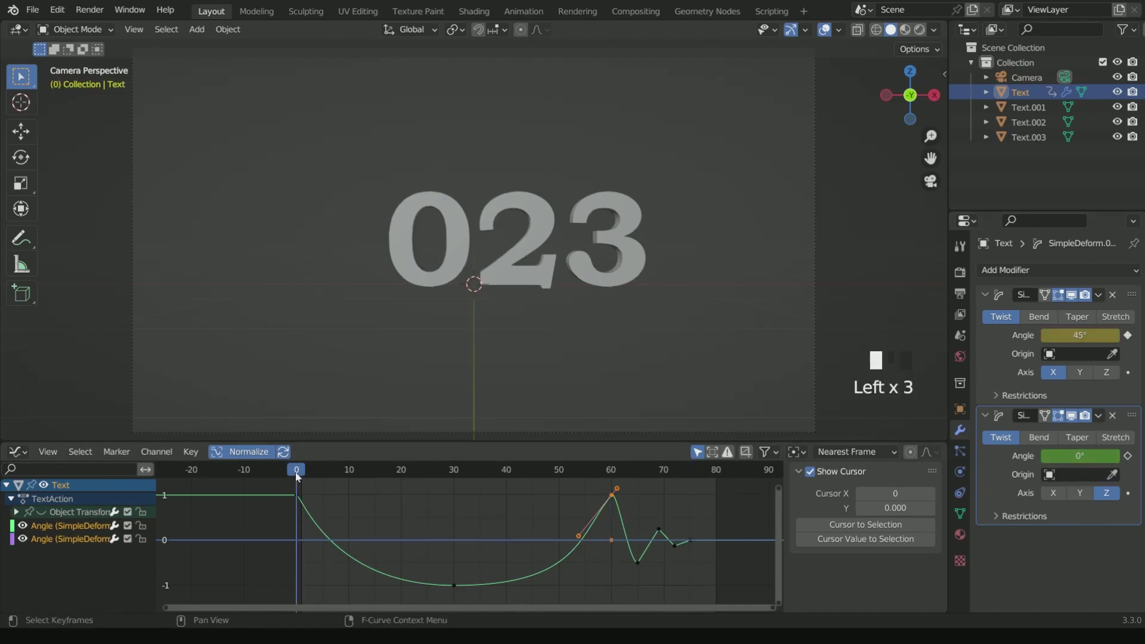
click(1090, 457)
text(180)
key(Return)
click(1128, 456)
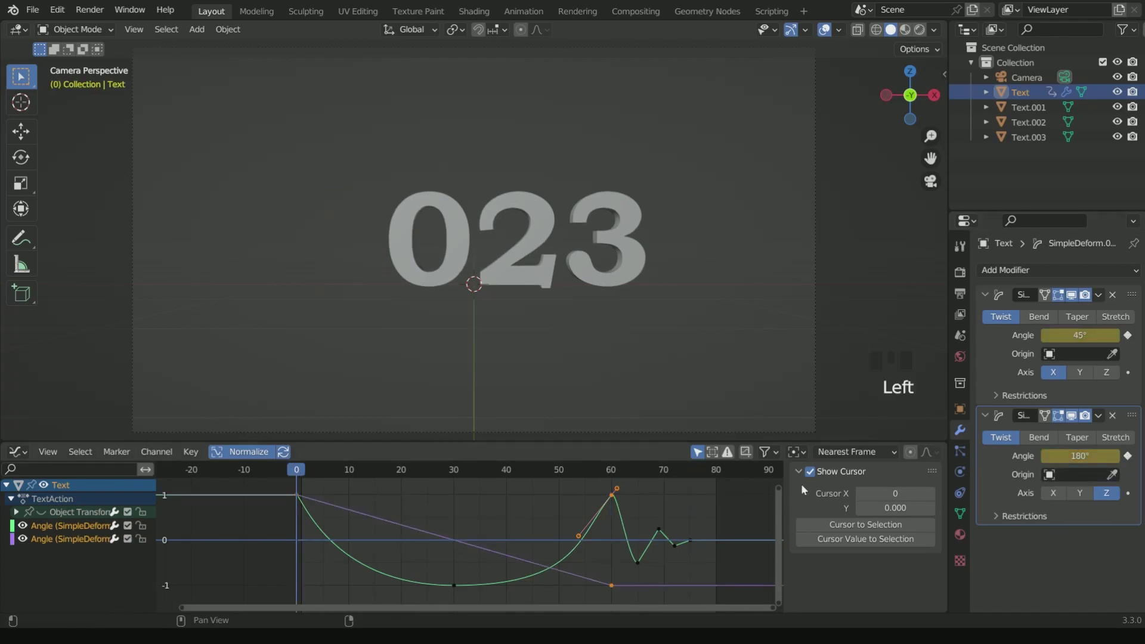
Step: Play the new twist from frame 0 and check it at frame 60
key(space)
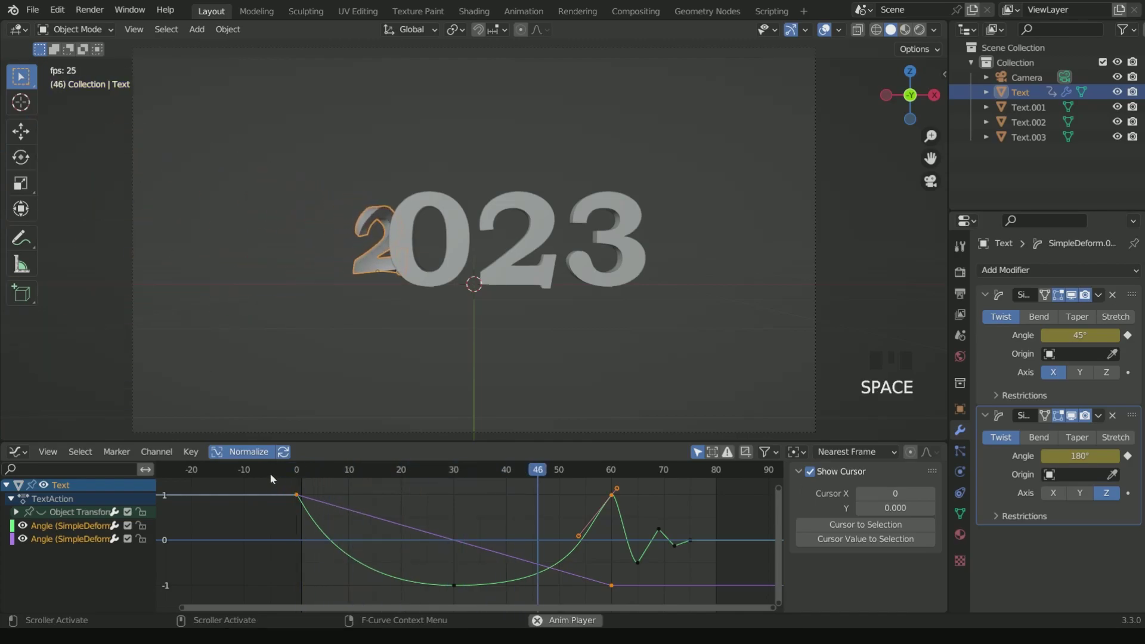
click(294, 474)
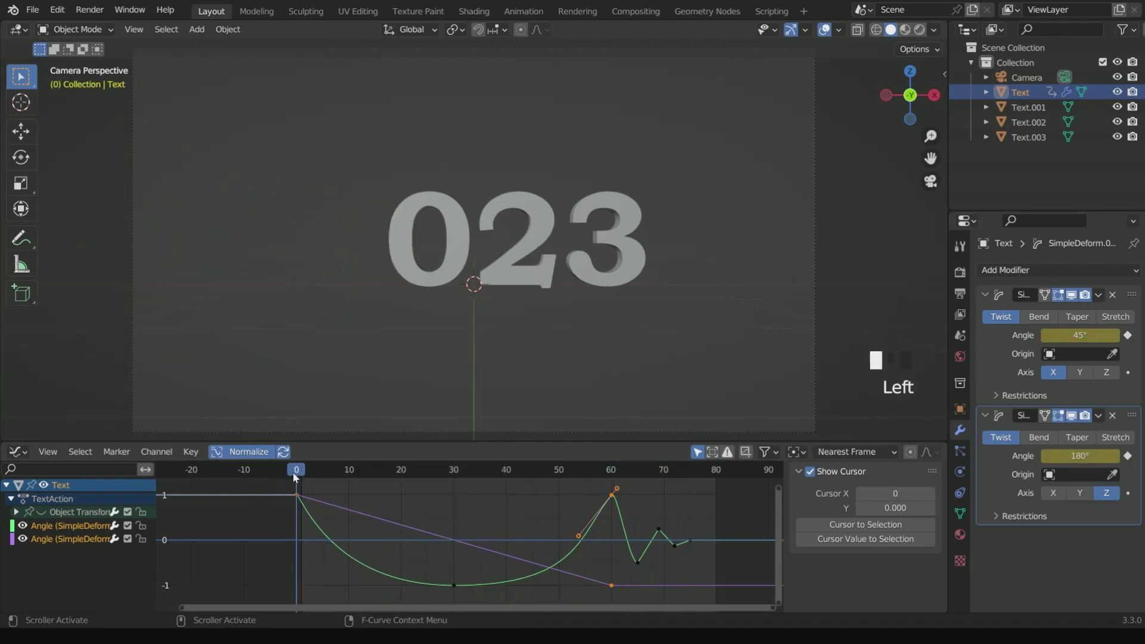
key(space)
key(space)
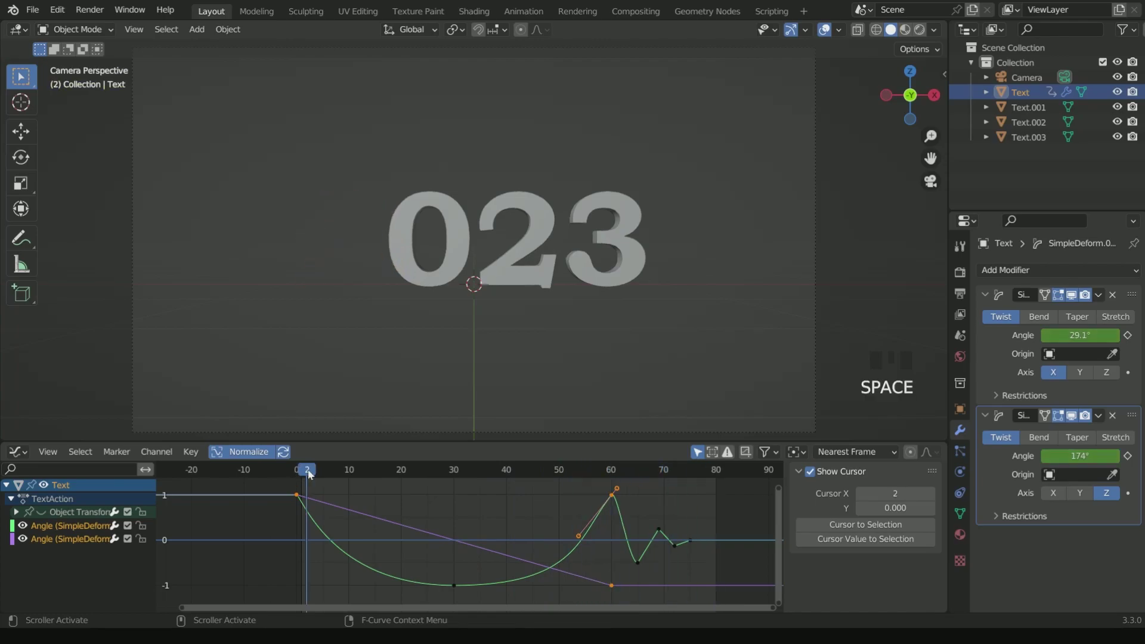
click(612, 475)
click(612, 475)
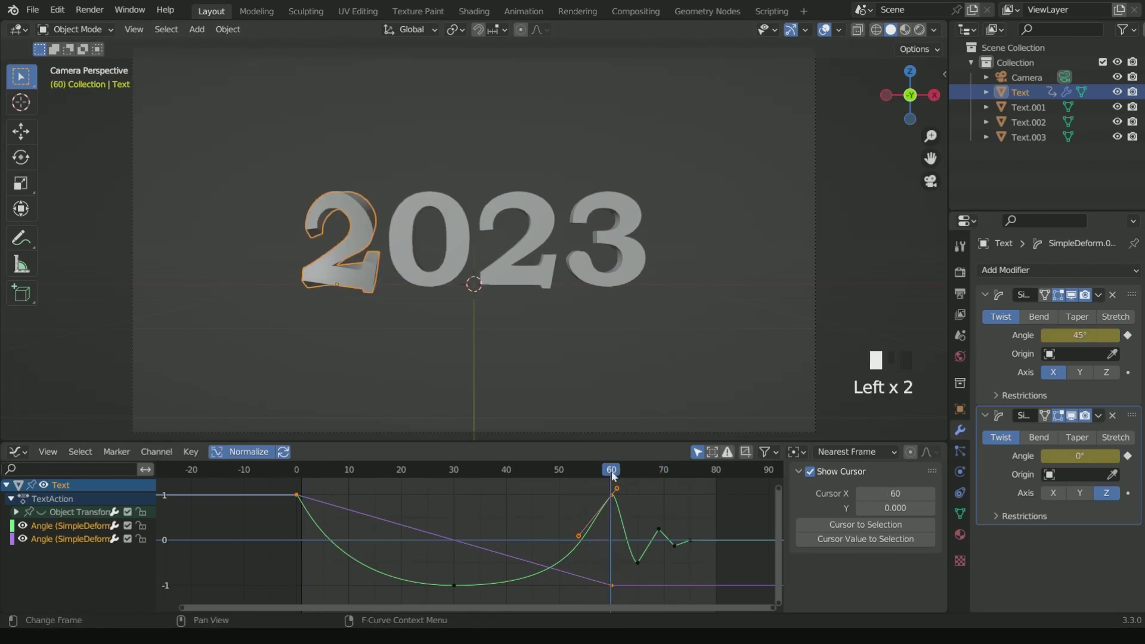
Step: Keyframe Rotation Z at 180° on frame 0 and scrub the playback to preview the spin
click(960, 409)
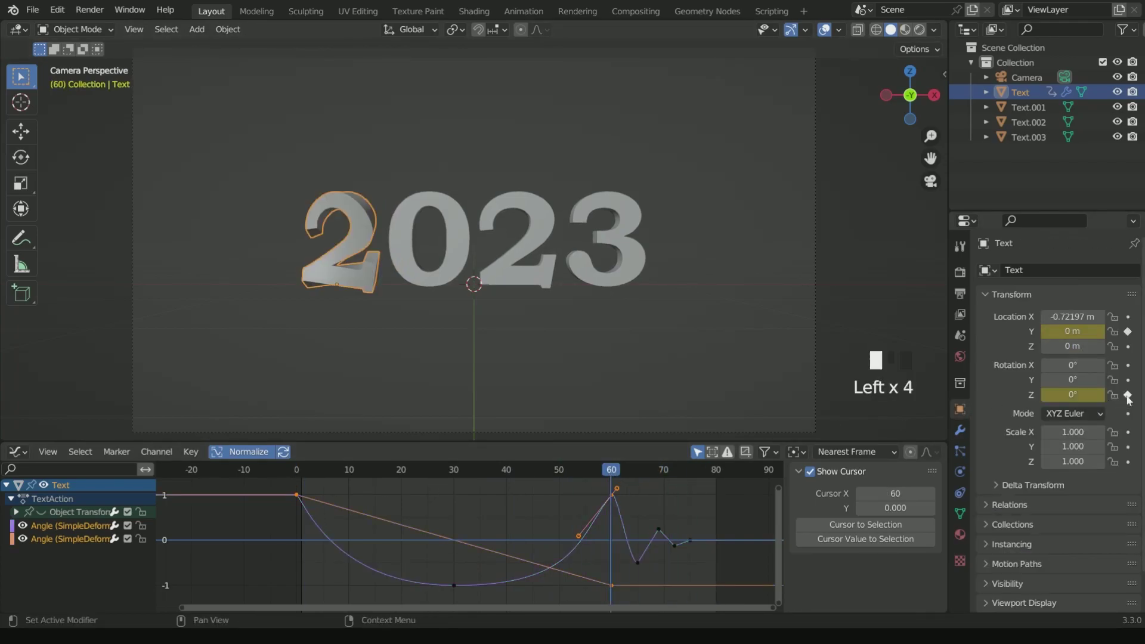
click(296, 473)
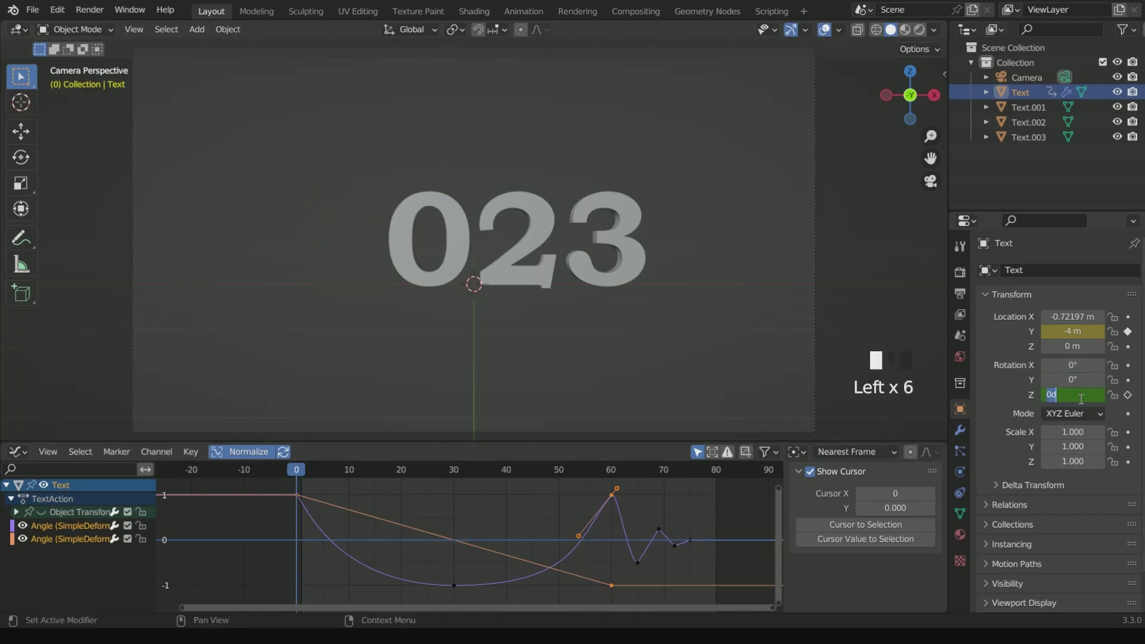
click(718, 529)
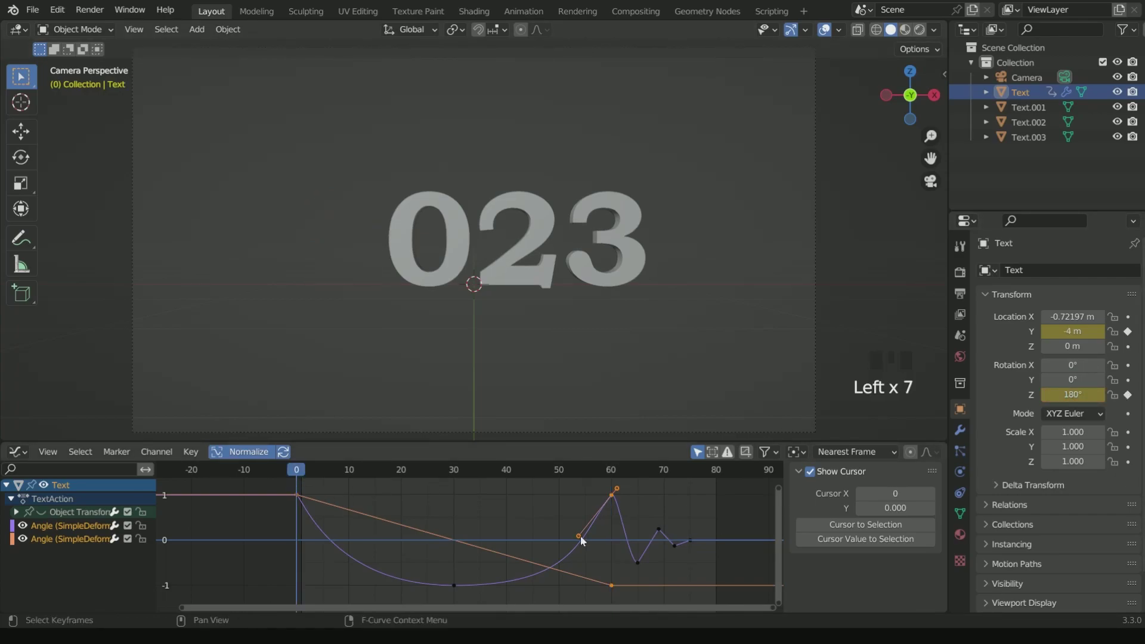
key(space)
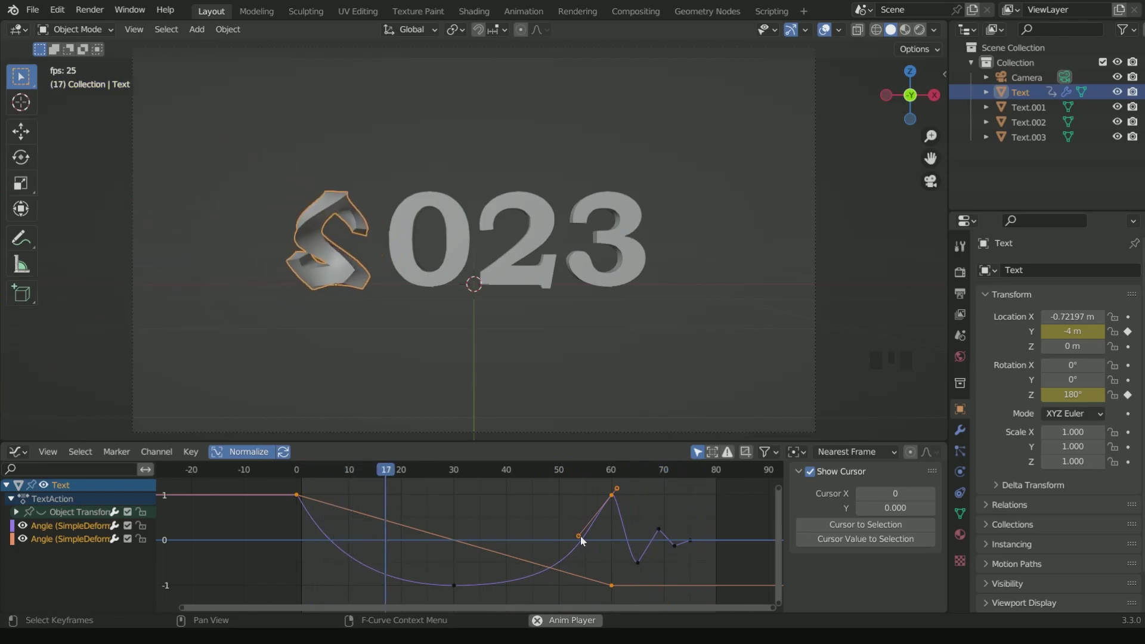
key(space)
key(space)
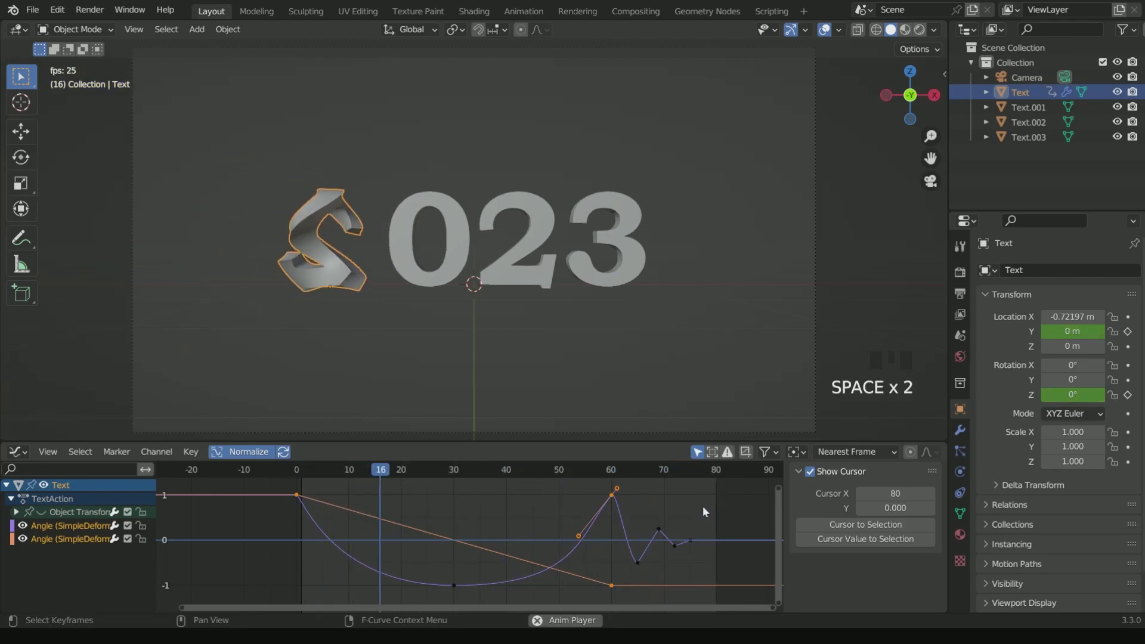
key(space)
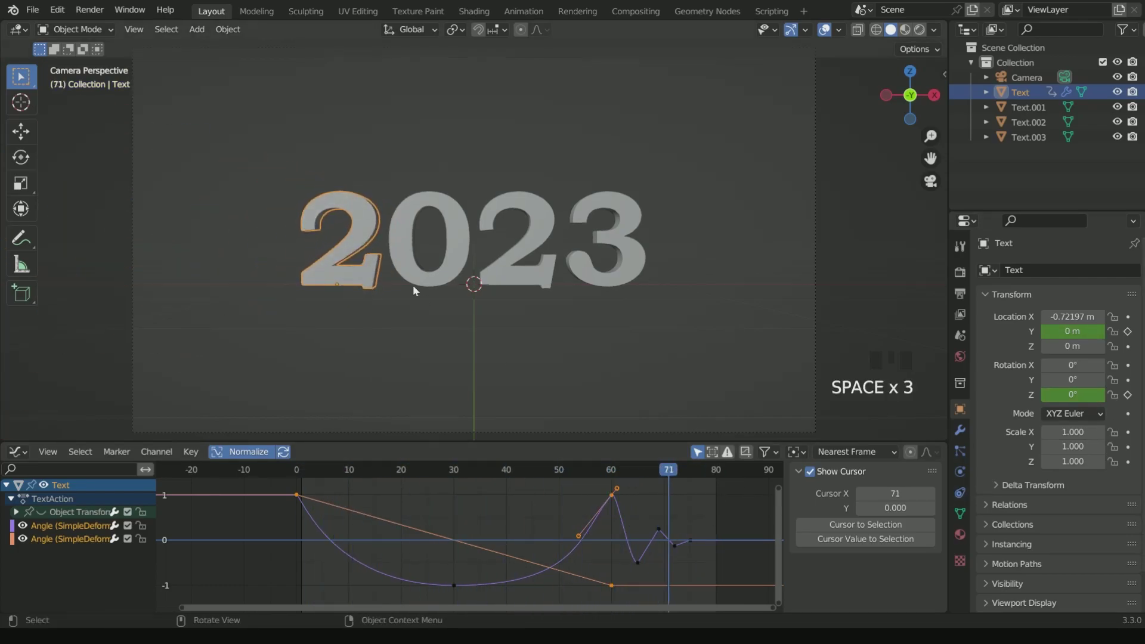
drag(475, 477, 411, 482)
click(960, 430)
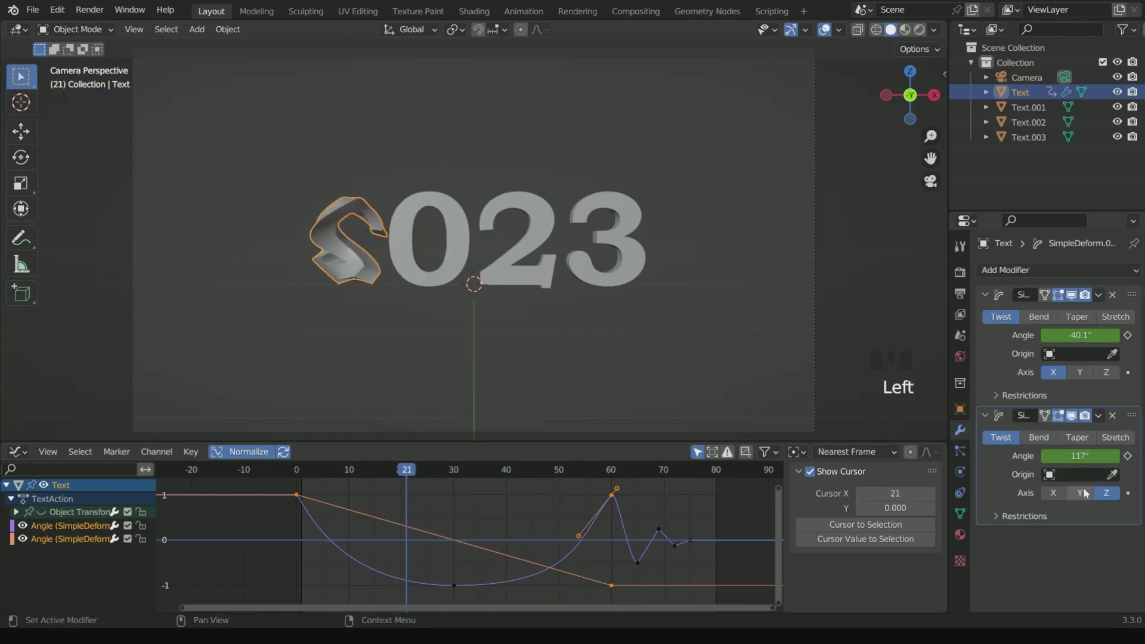
Step: Preview the 2's animation, then switch the first Simple Deform from Twist to Bend and replay
click(295, 473)
key(space)
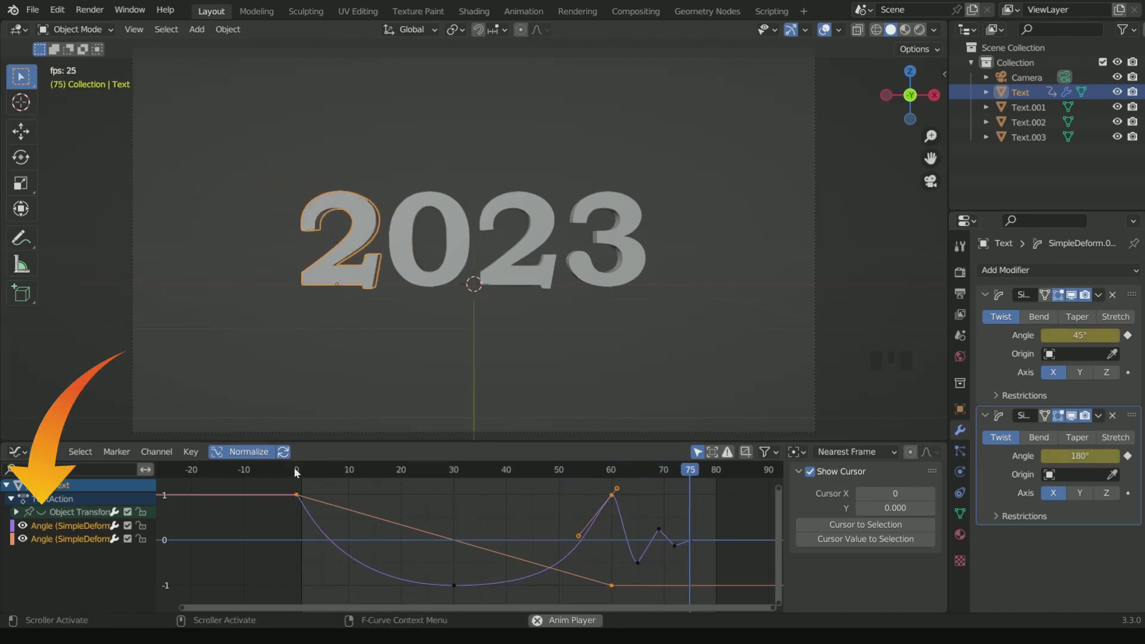
key(space)
click(1040, 316)
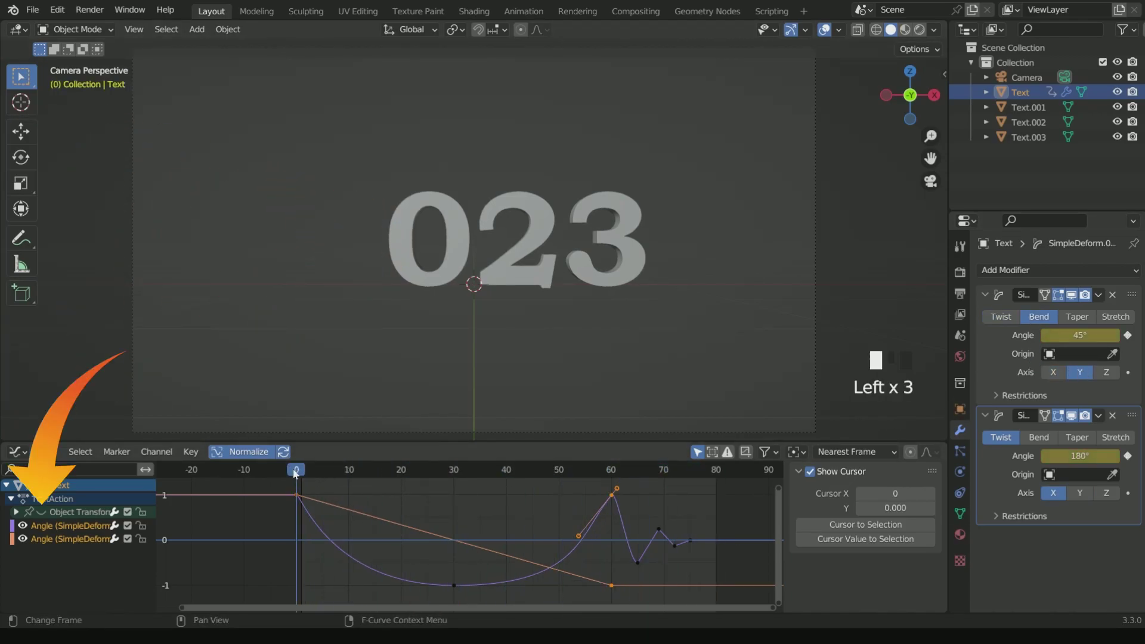
key(space)
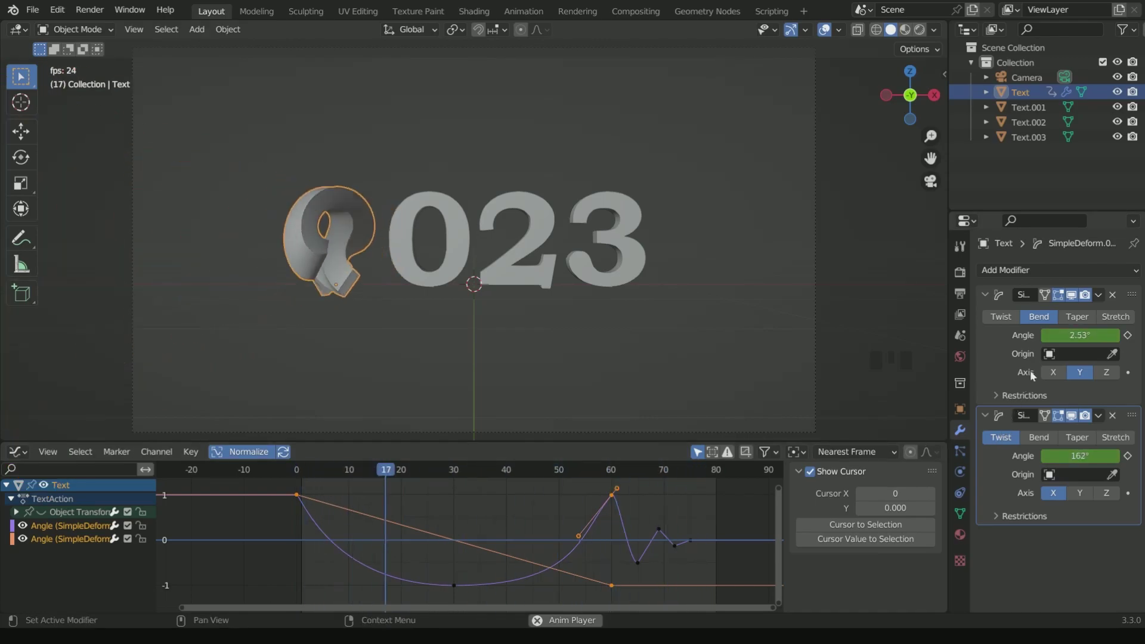
key(space)
click(293, 473)
key(space)
Step: Set the second deform's axis back to Z and make the first deform bend along Y
key(space)
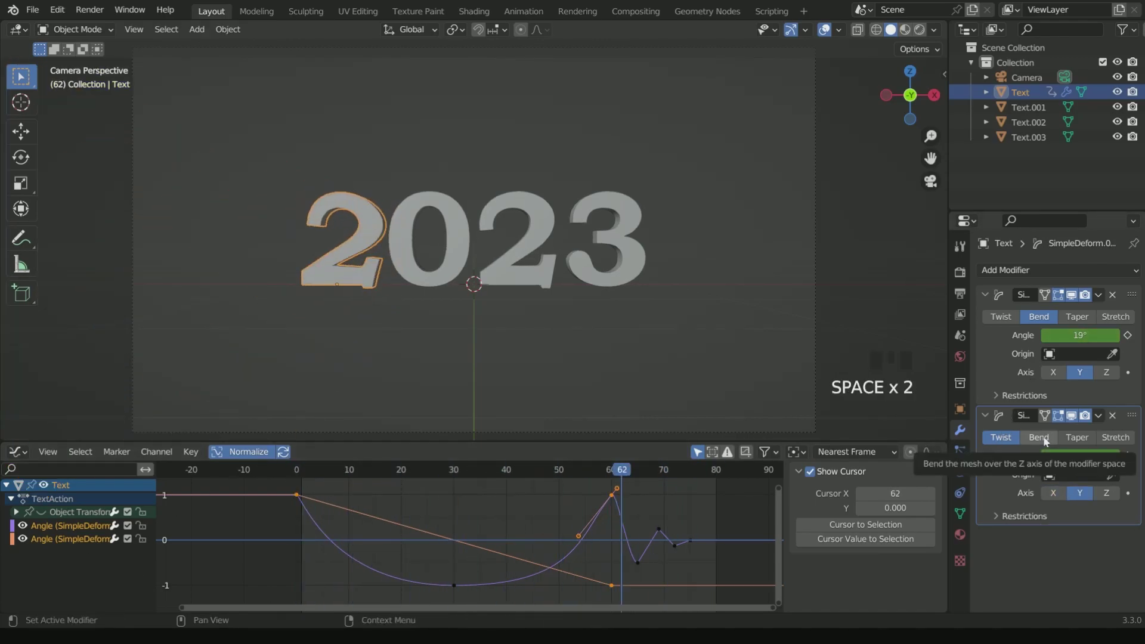
click(1107, 492)
click(295, 474)
key(space)
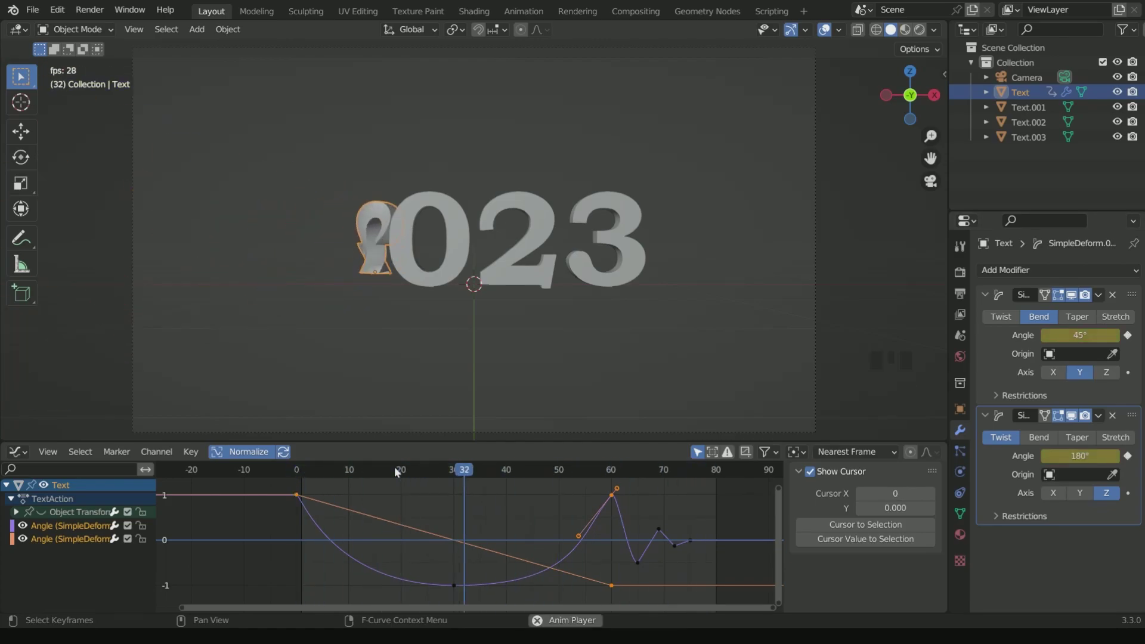
click(1001, 317)
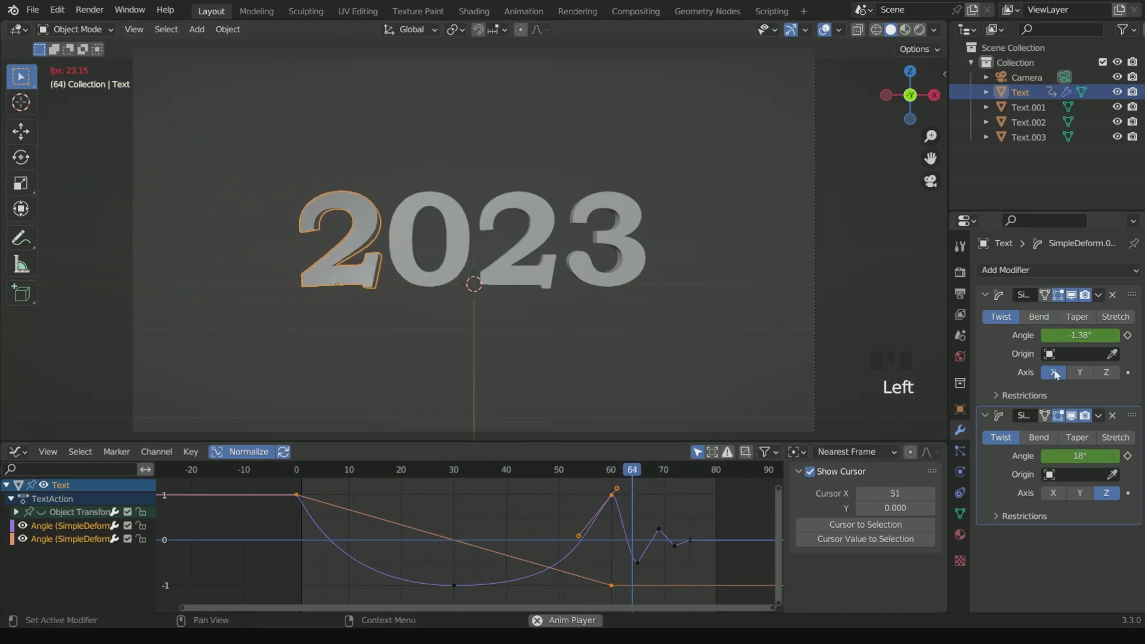
click(1039, 317)
click(1081, 372)
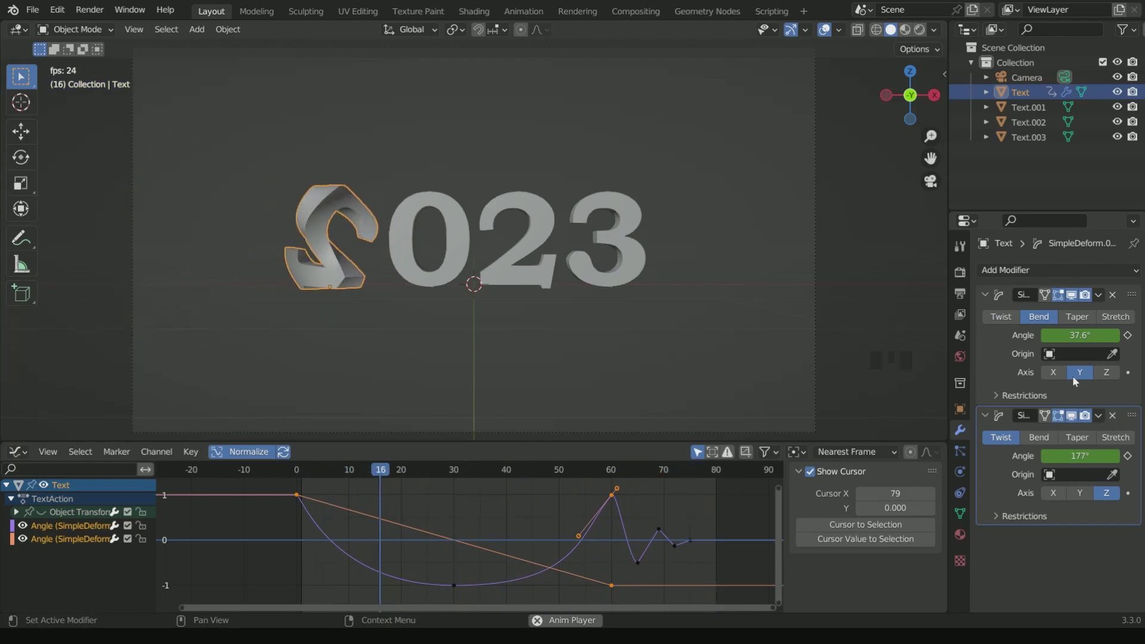
key(space)
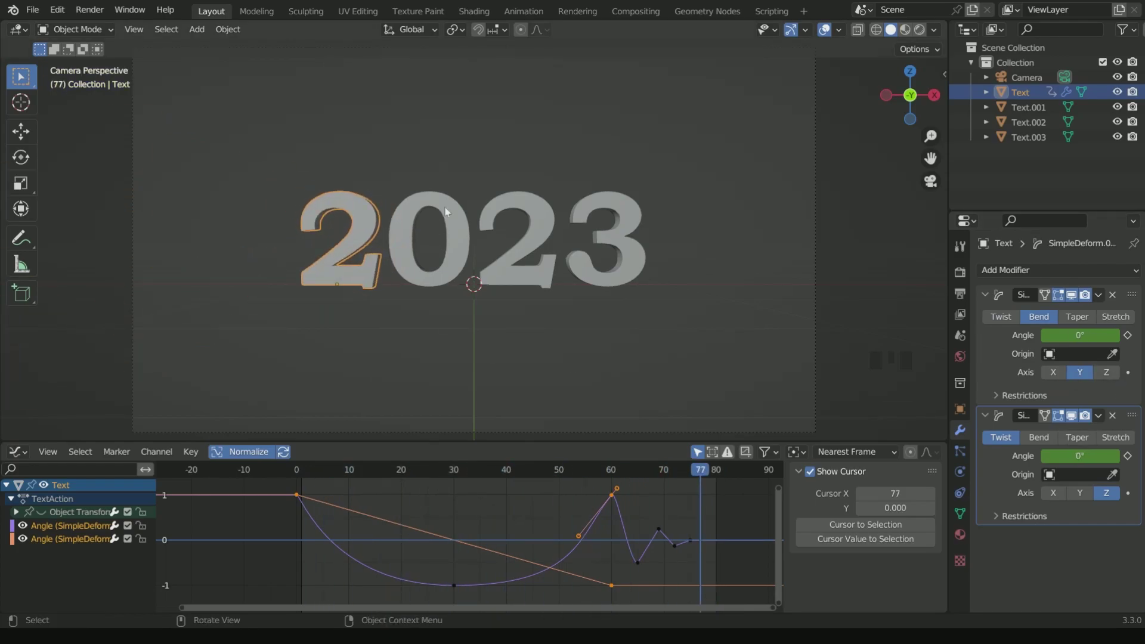
Step: Replay the twist and bend animation from frame 0 to check the result
click(297, 472)
key(space)
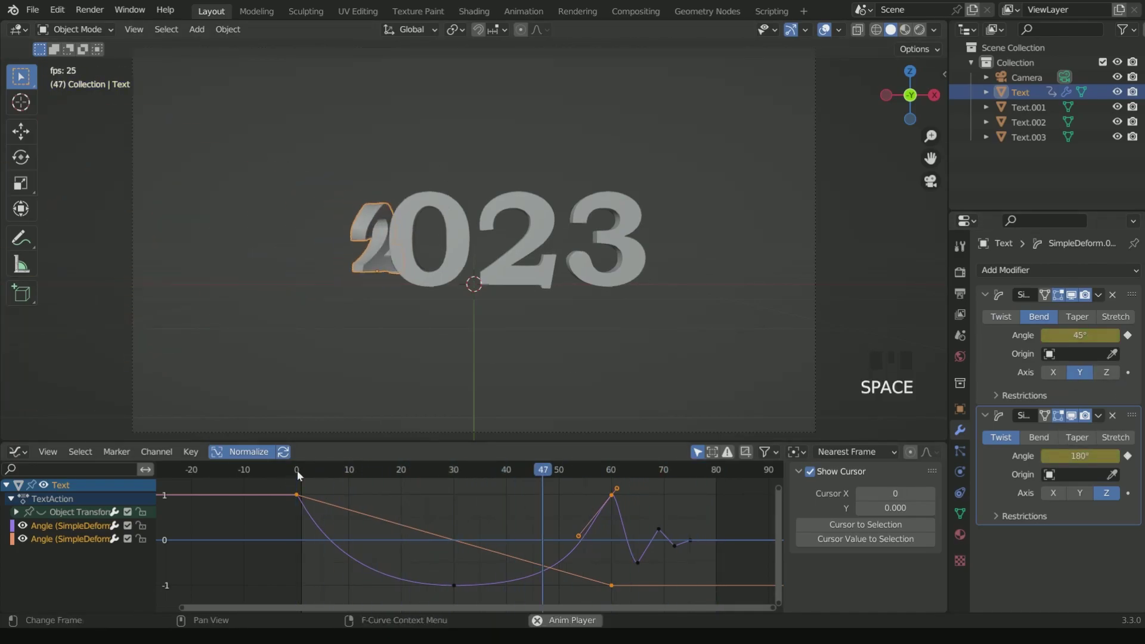
key(space)
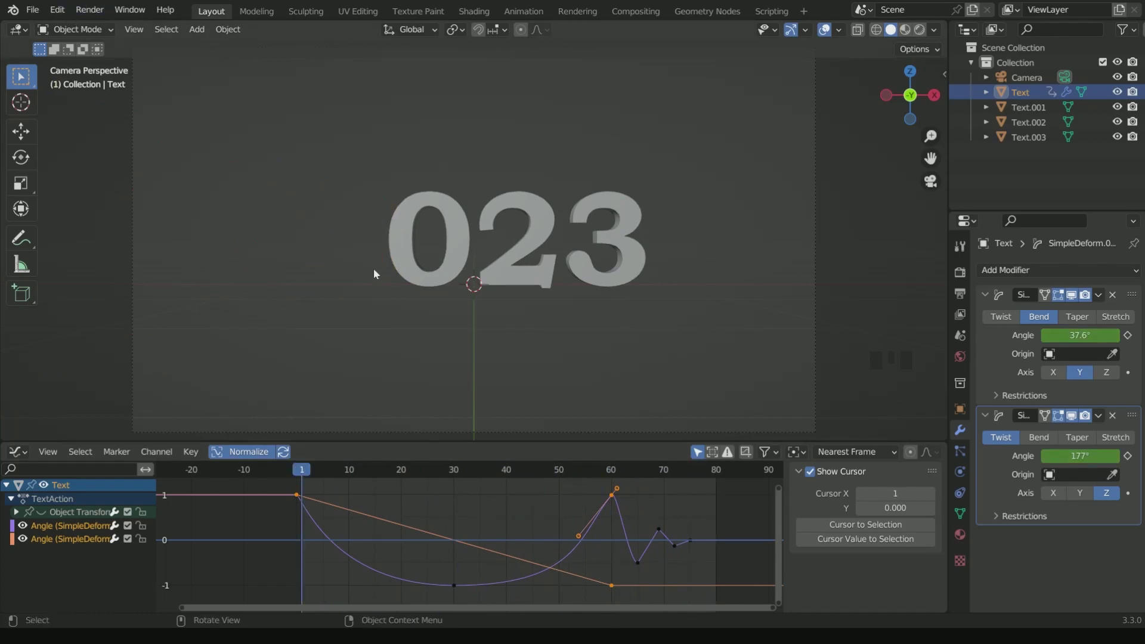
key(space)
key(space)
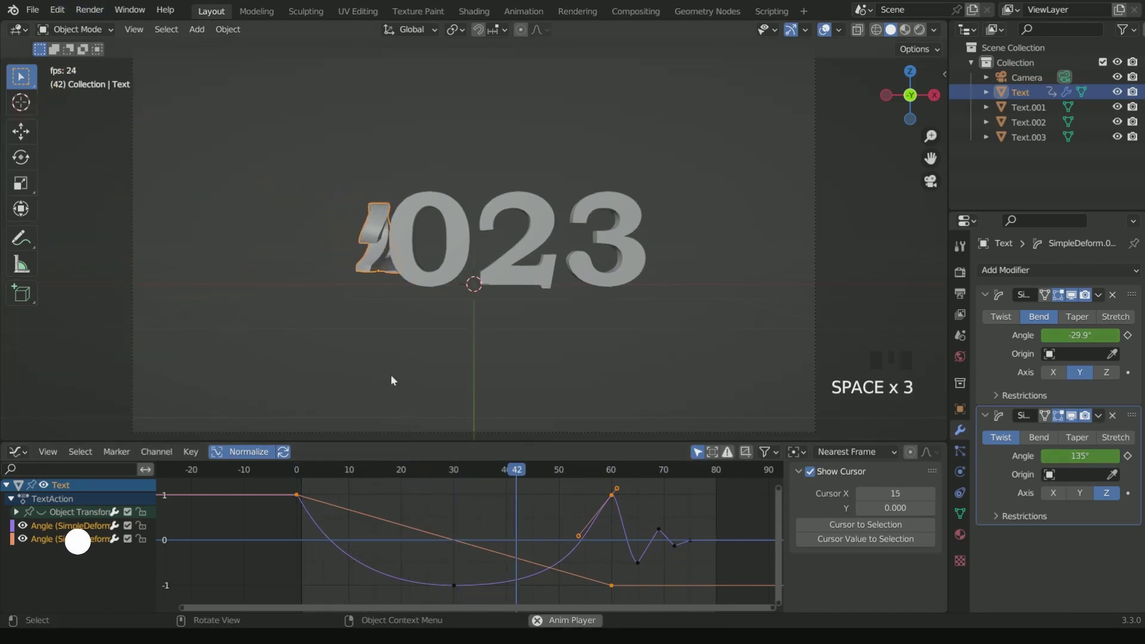
key(space)
Step: Select the 0, 2 and 3 digits with the first 2 active and link its animation data
click(685, 232)
drag(675, 253, 403, 217)
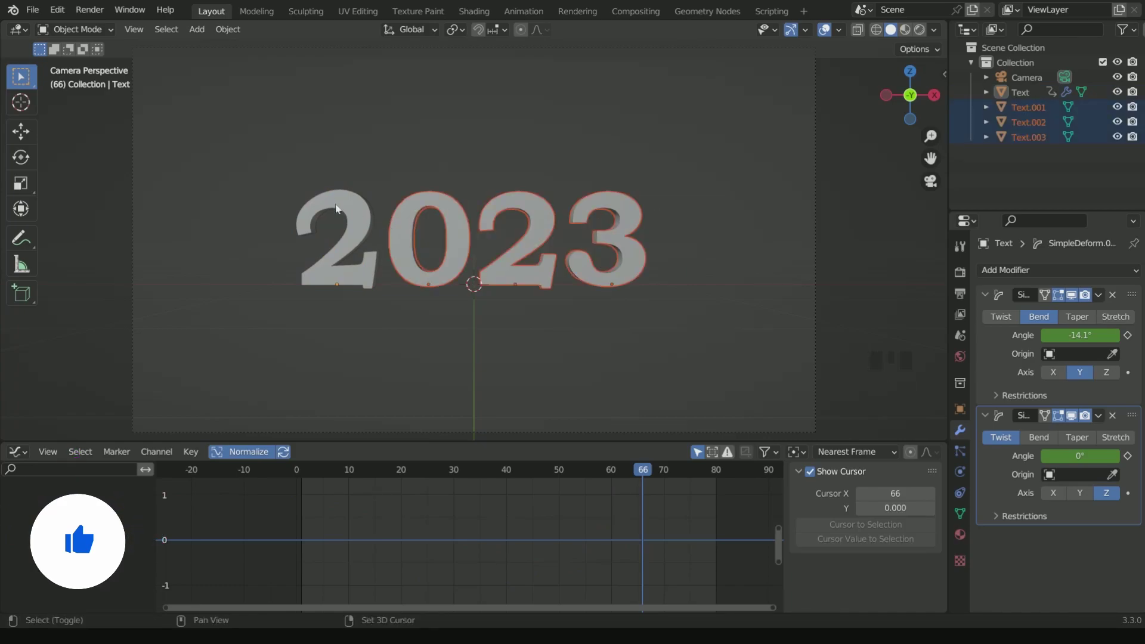
shift+click(352, 201)
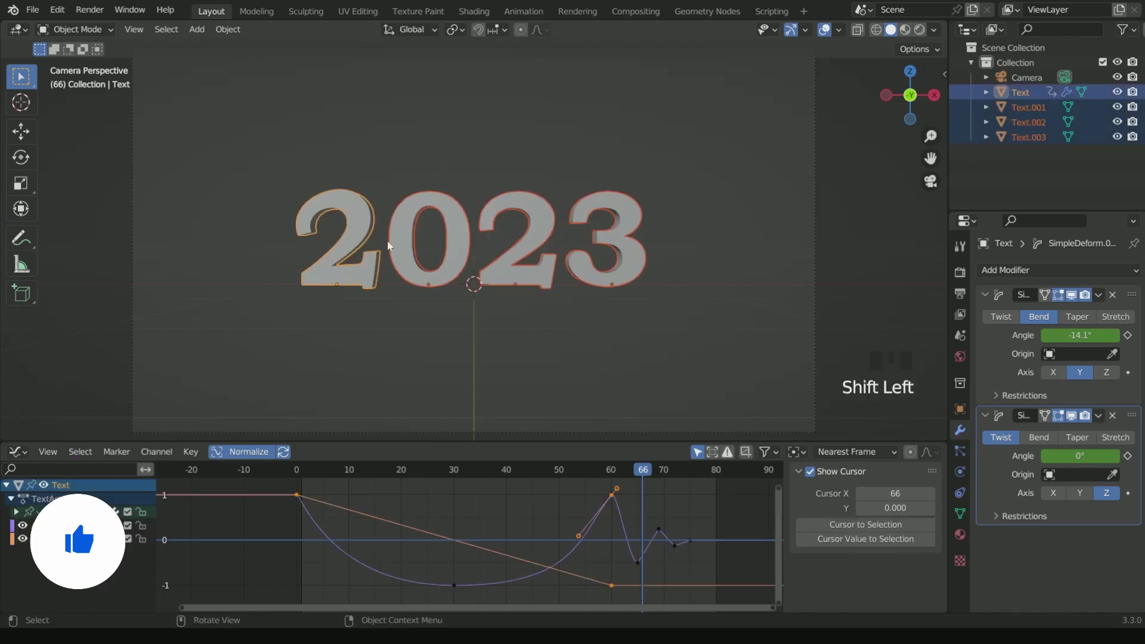
key(ctrl+l)
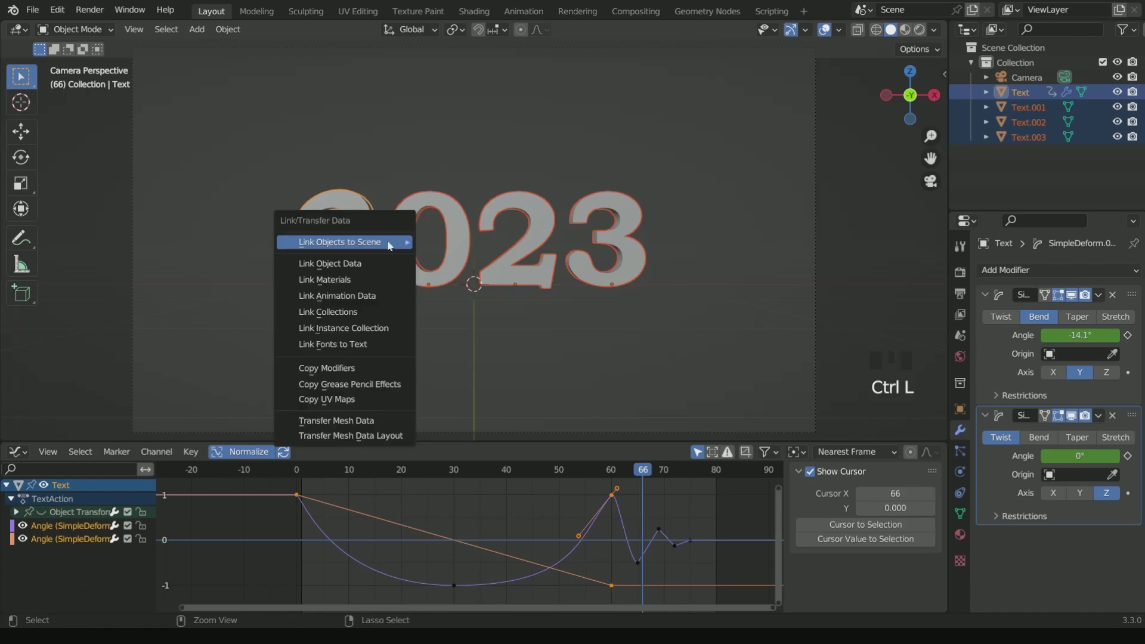
click(373, 296)
Step: Rewind to frame 0 and play back to confirm all four digits animate together
click(298, 470)
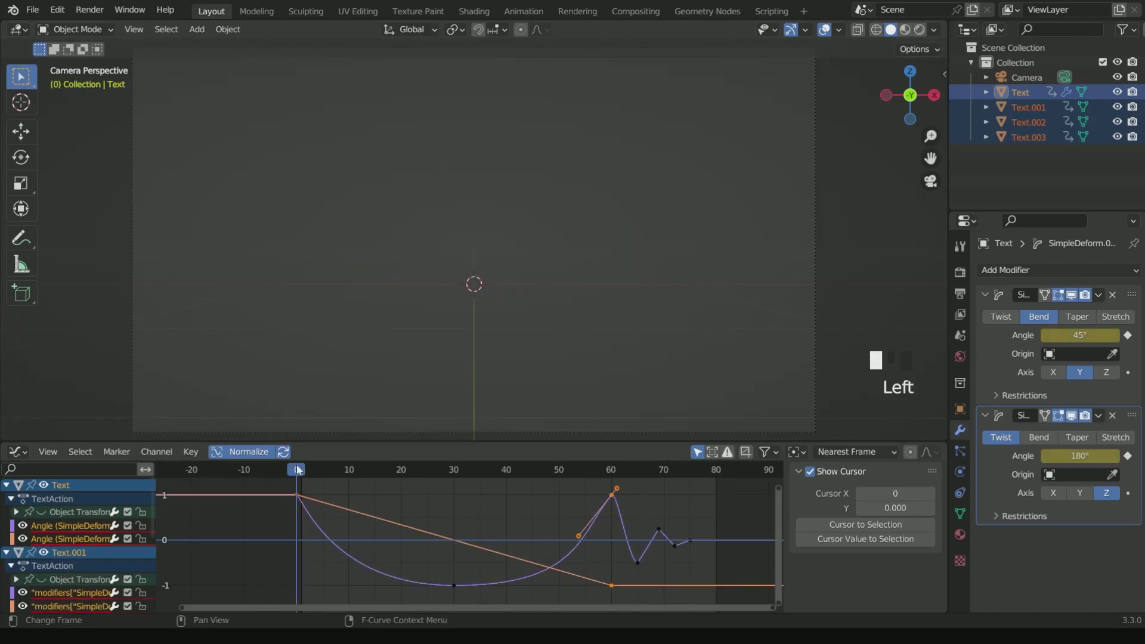
key(space)
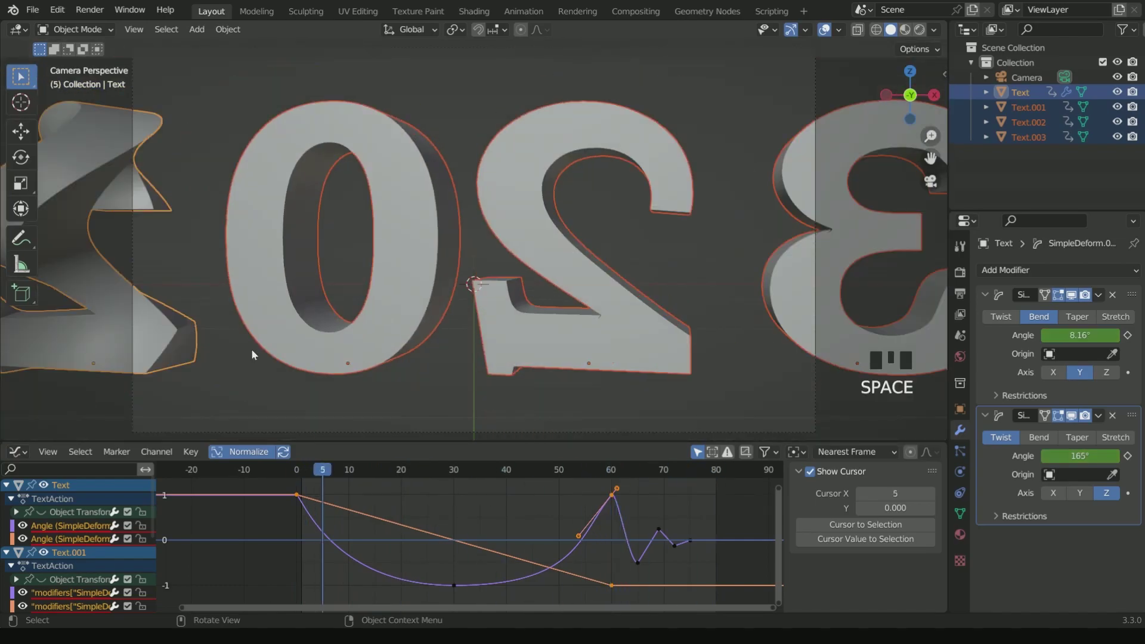
key(space)
key(space)
key(space)
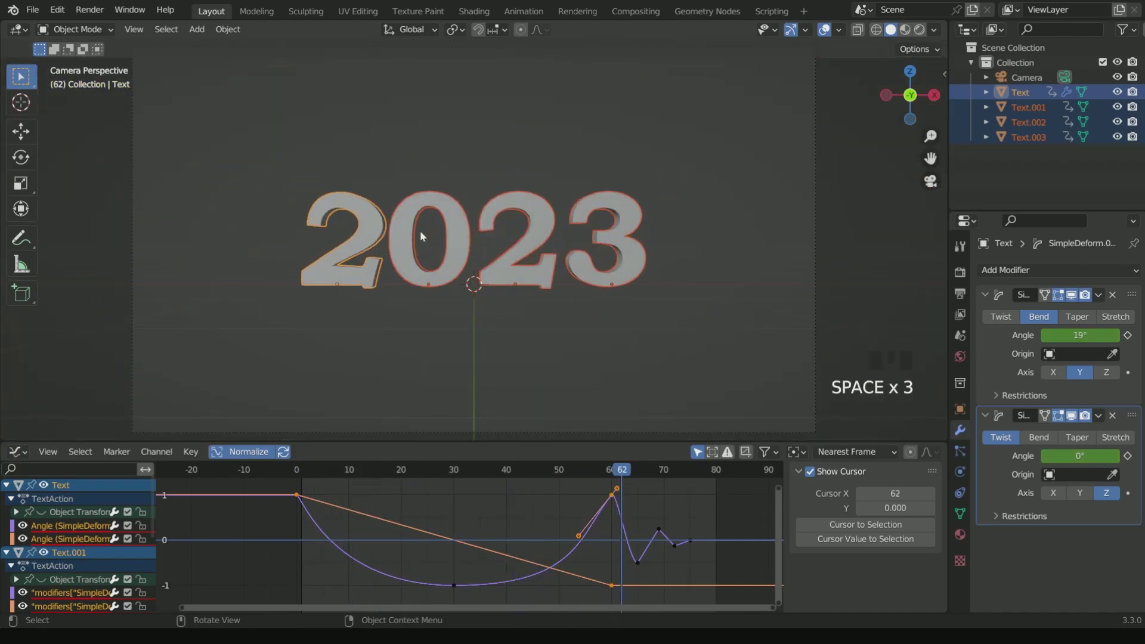
key(space)
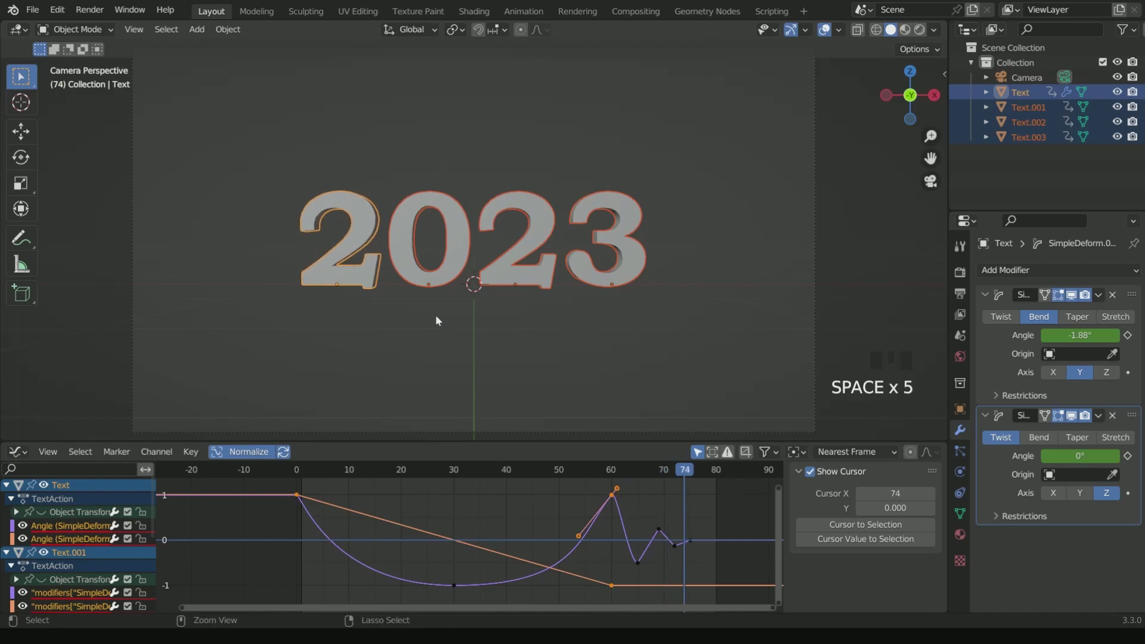
Step: Copy the first 2's twist and bend modifiers to the other three digits, replay, and enlarge the viewport
key(ctrl+l)
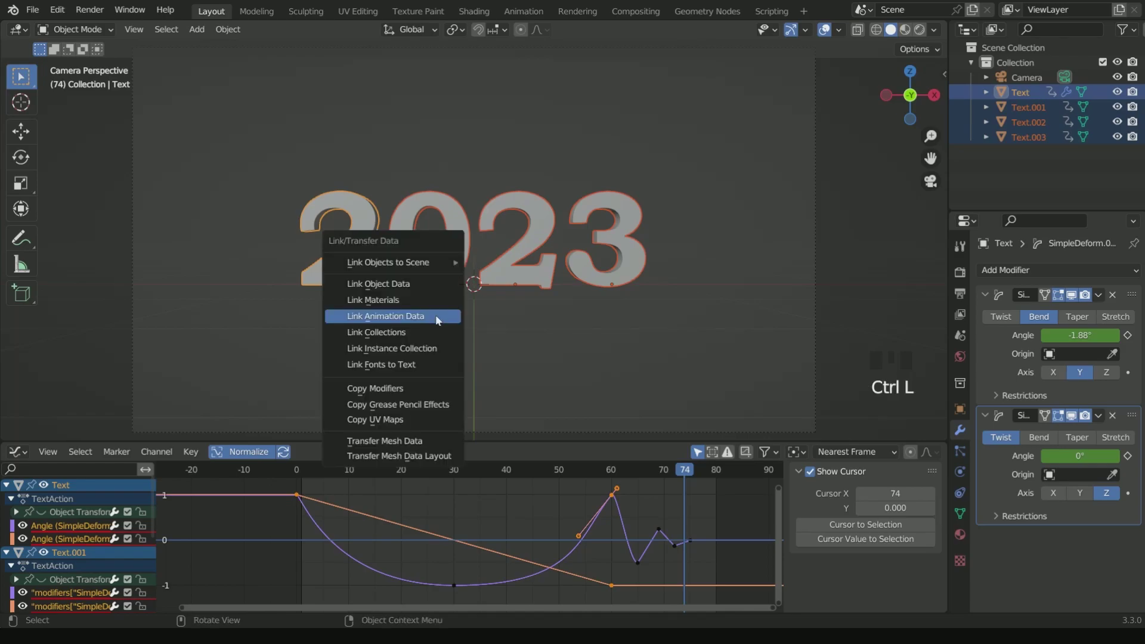
click(413, 390)
click(297, 471)
key(space)
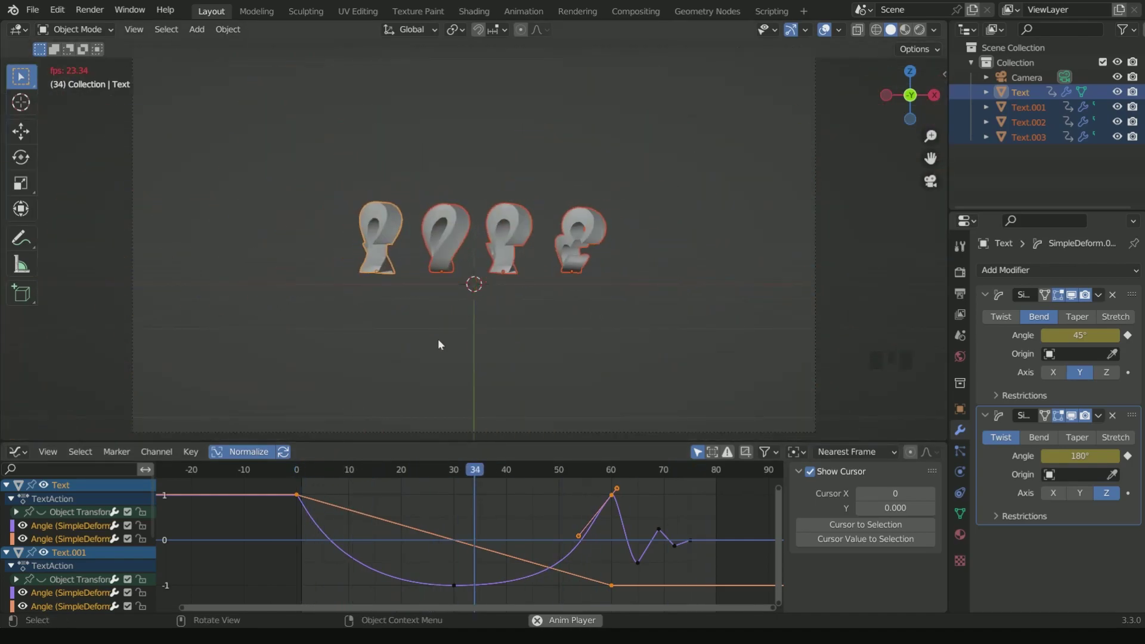
key(space)
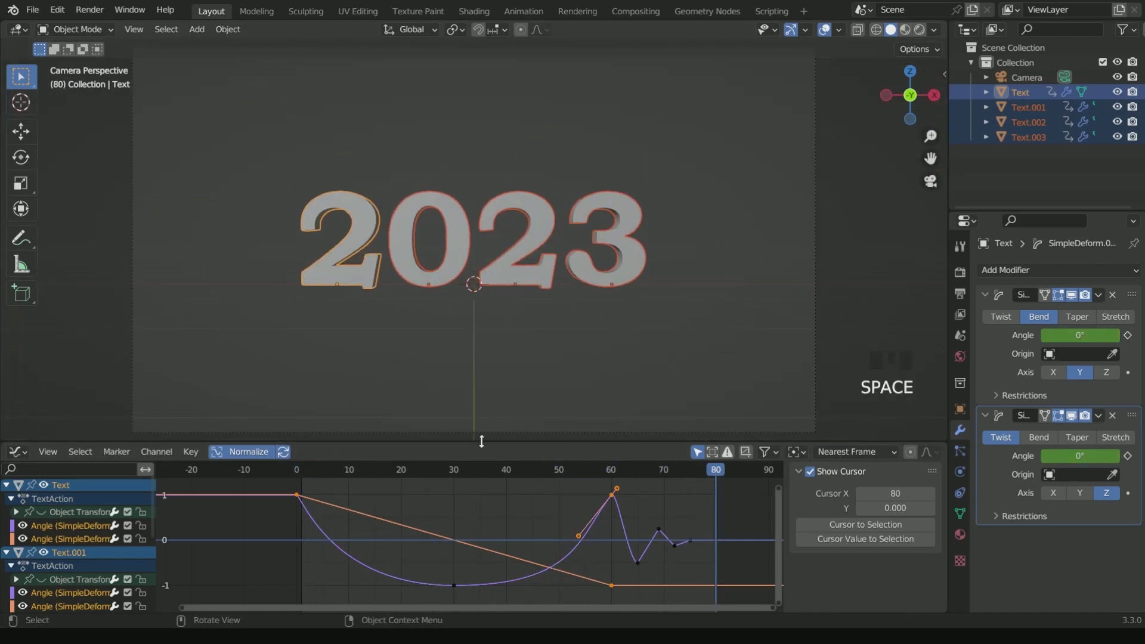
drag(484, 443, 483, 512)
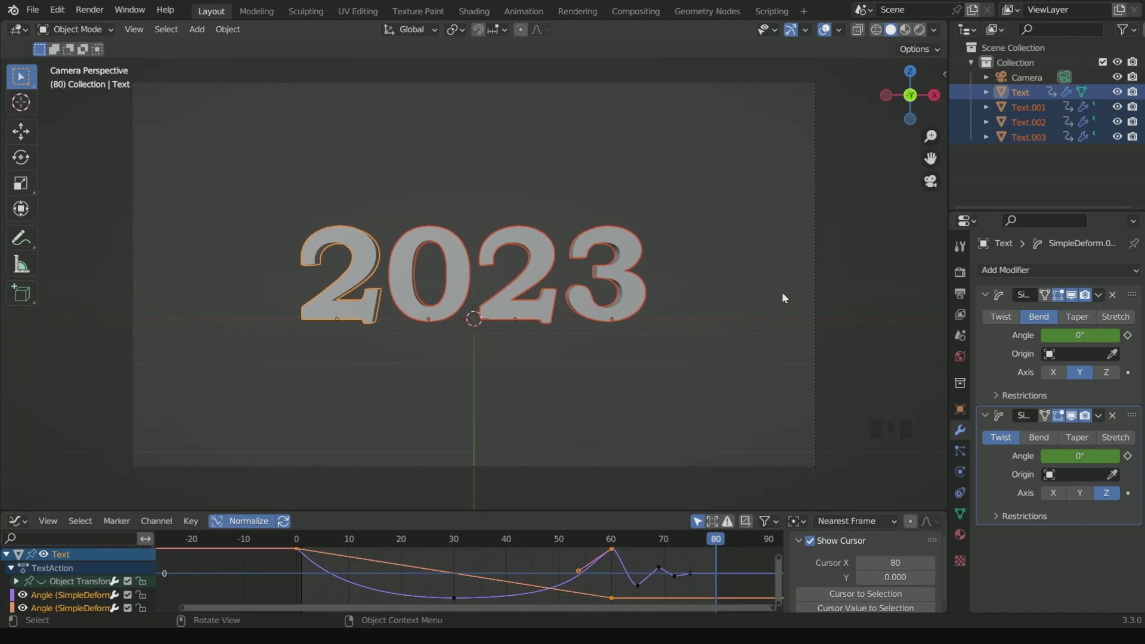
Step: Show the sidebar's Commotion tab and box-select all four digit text objects
key(n)
click(938, 266)
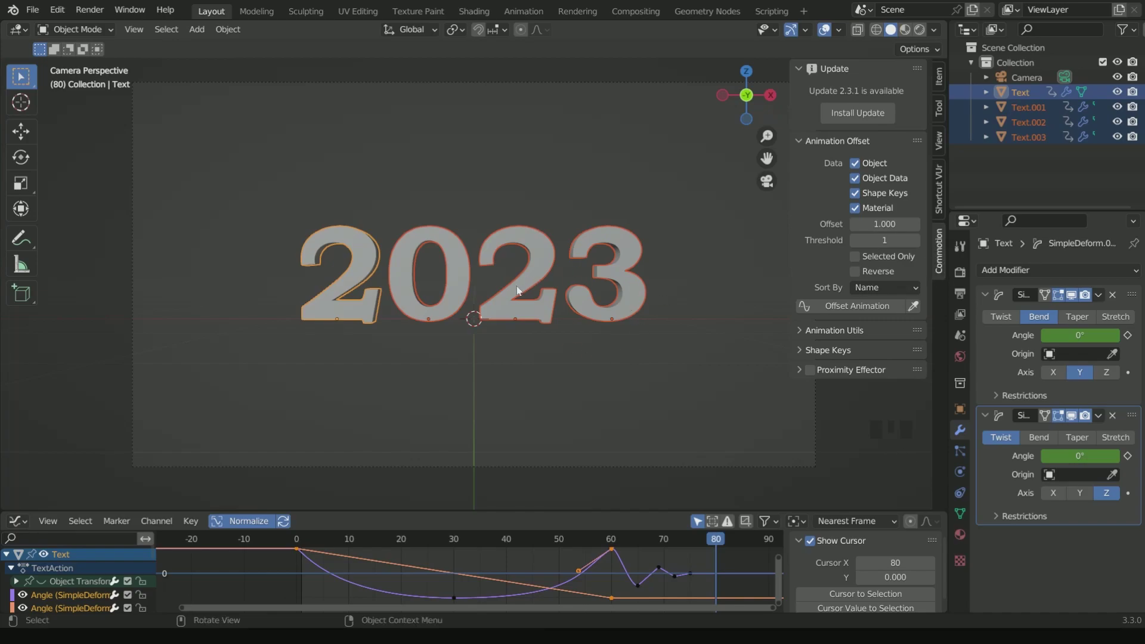
click(680, 327)
drag(671, 301, 315, 261)
click(328, 195)
drag(335, 204, 635, 327)
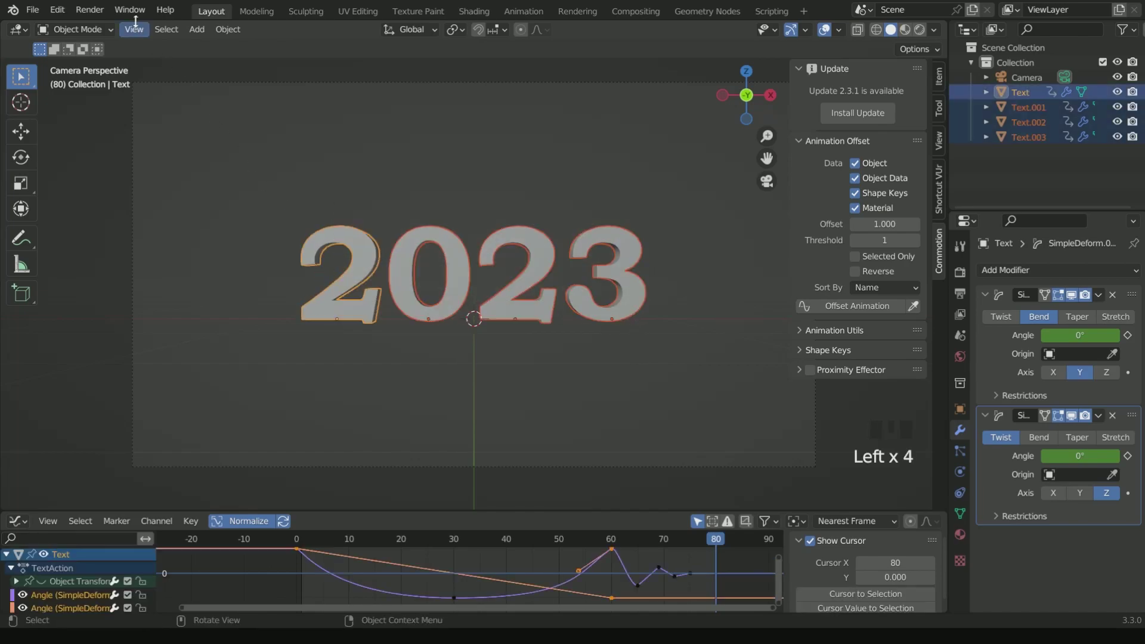
click(228, 30)
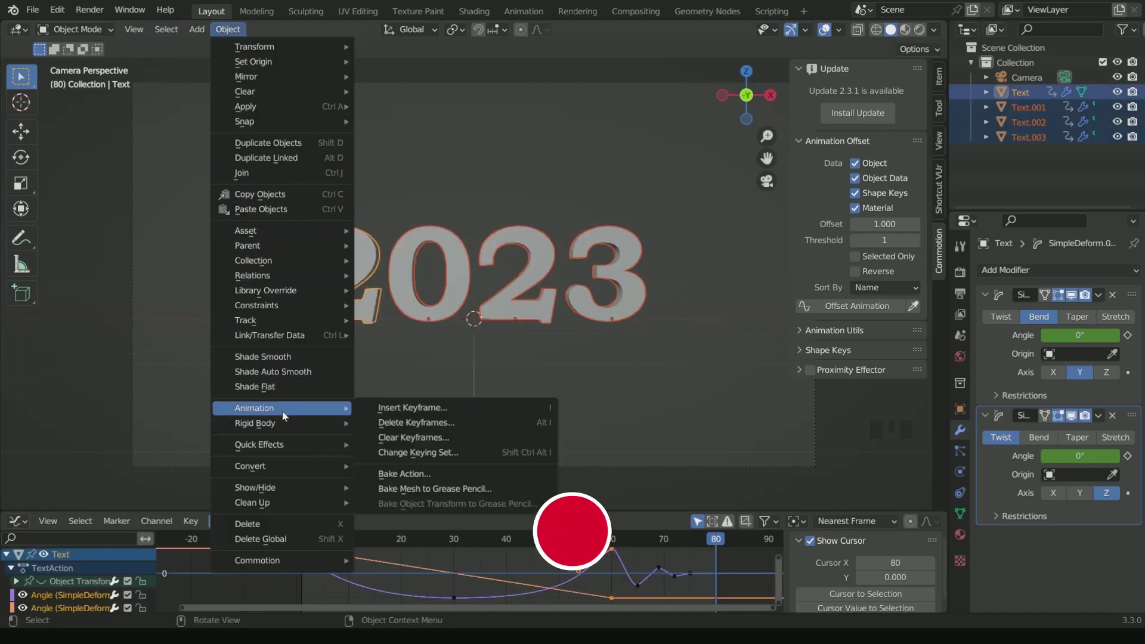
Step: Turn the bottom Graph Editor into a Timeline and check frames 0 and 79
click(14, 521)
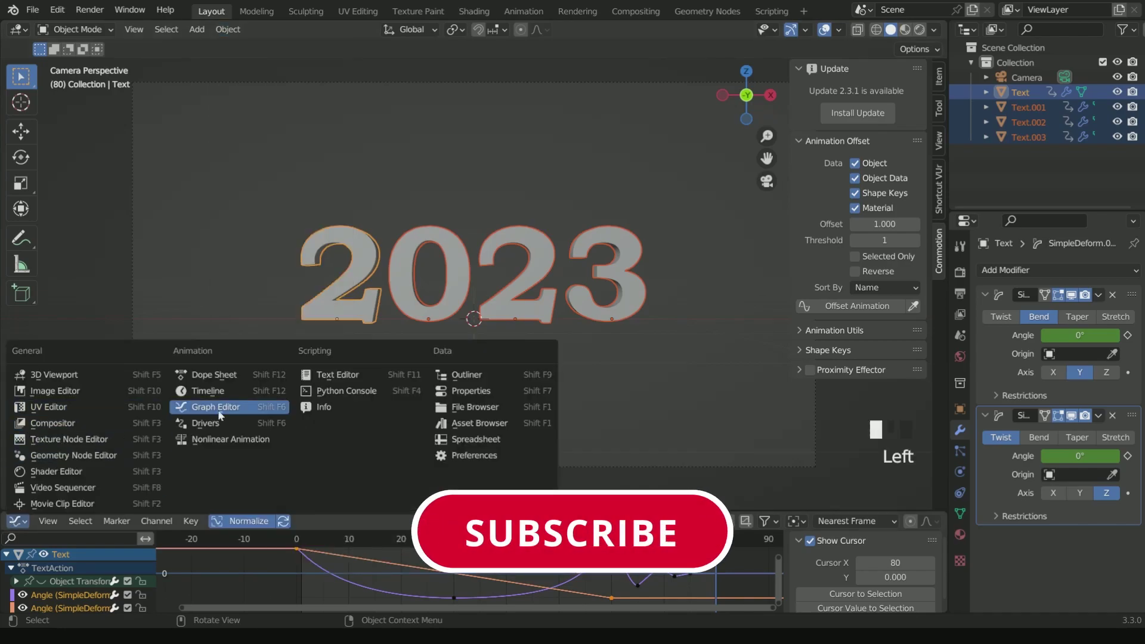
click(207, 390)
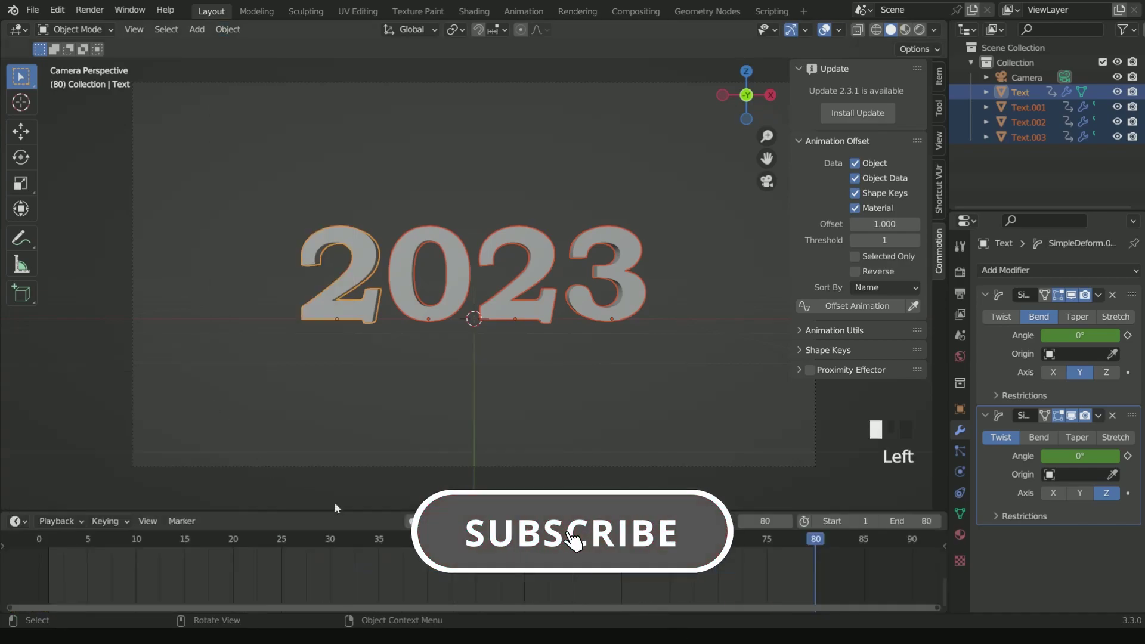
click(40, 543)
click(806, 564)
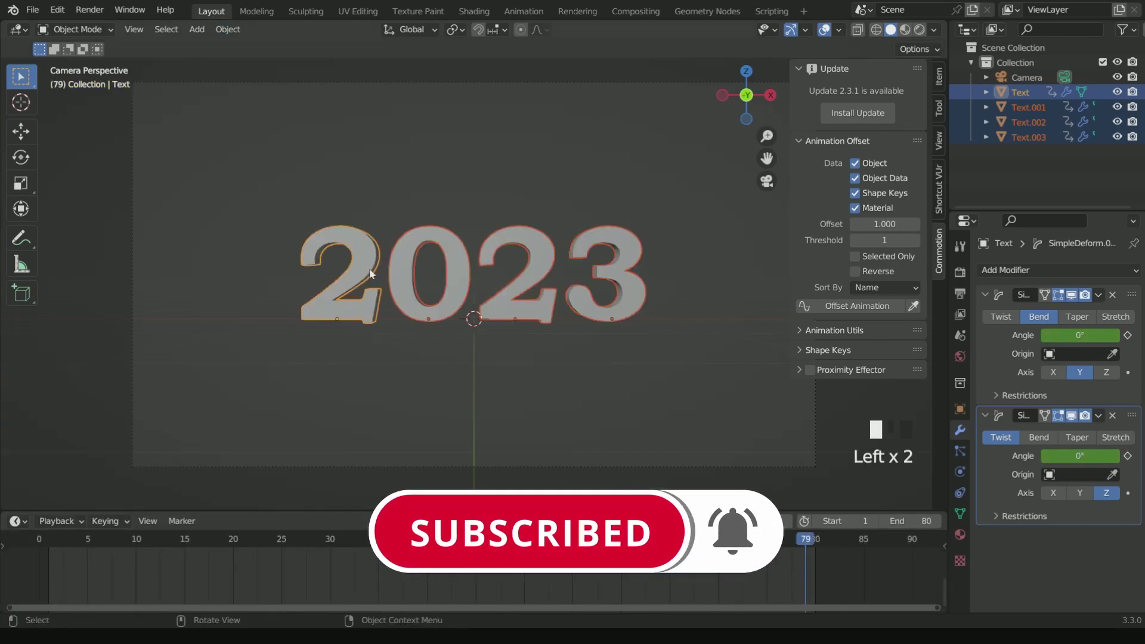
Step: Give each digit a single-user copy of its object animation via Make Single User
click(216, 30)
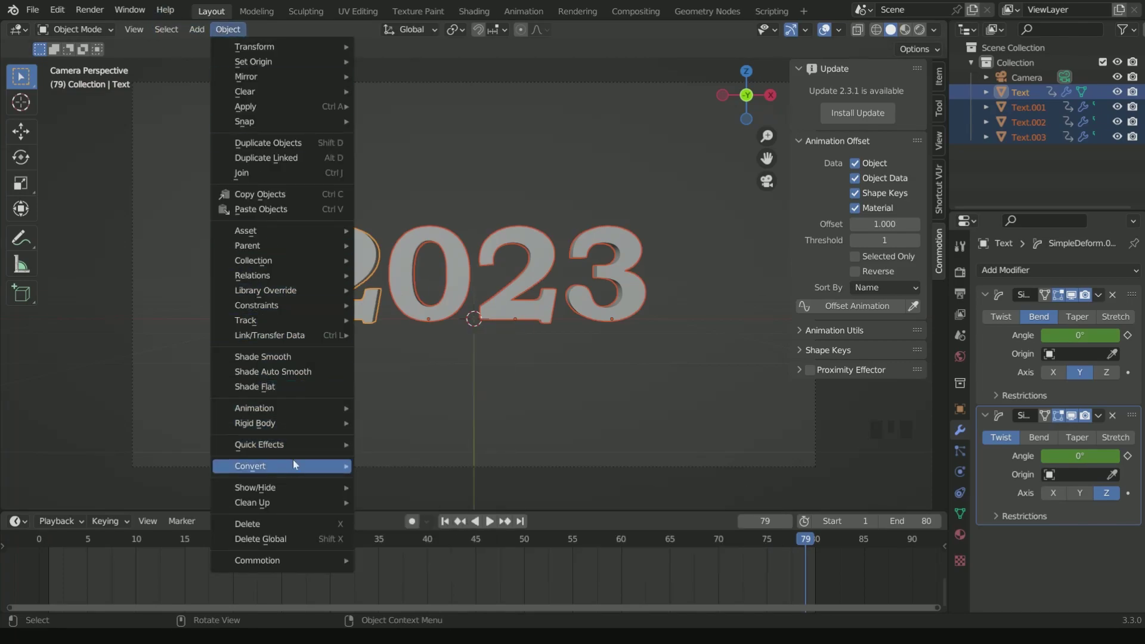
mouse_move(299, 275)
mouse_move(430, 326)
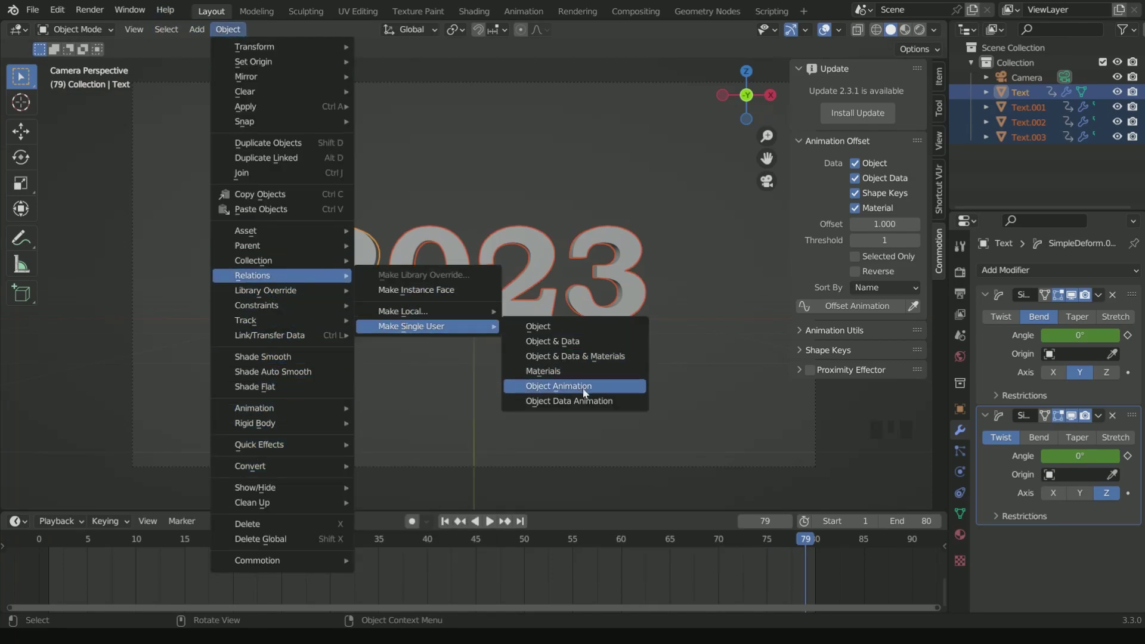
click(536, 388)
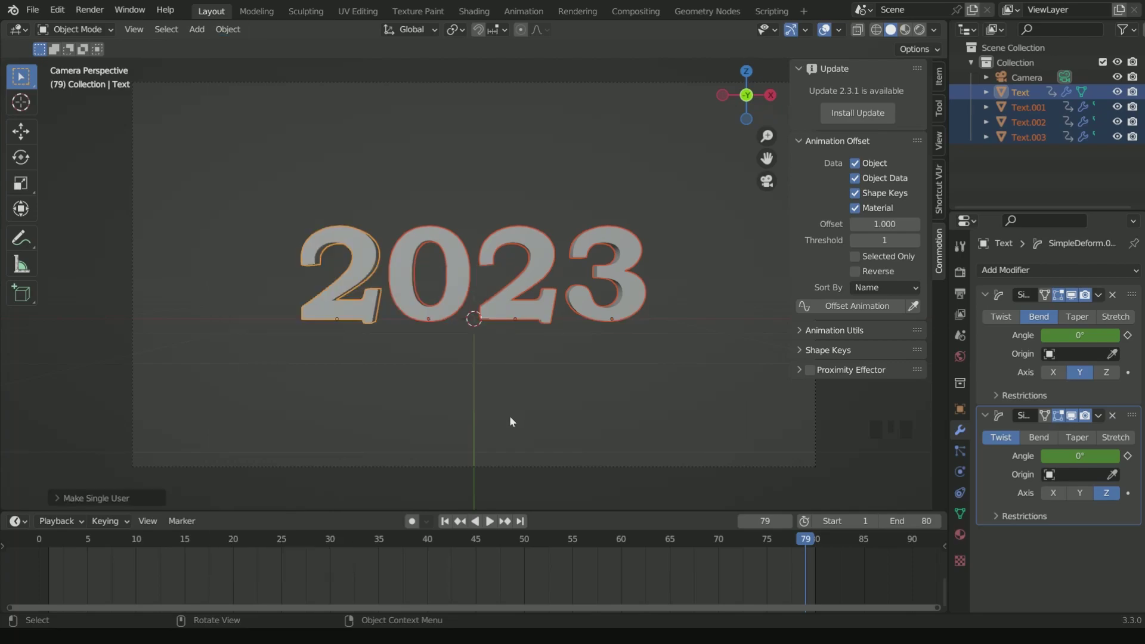
Step: Stagger the digits' animations with a Commotion offset of 4.000 and play the result
click(40, 540)
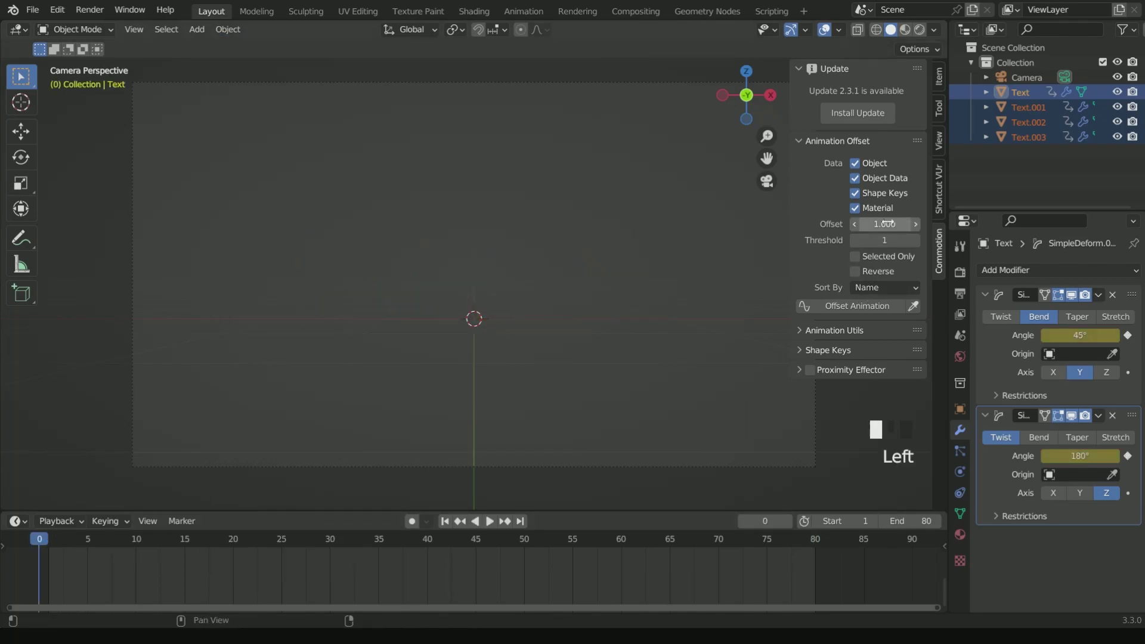
double_click(889, 223)
click(854, 306)
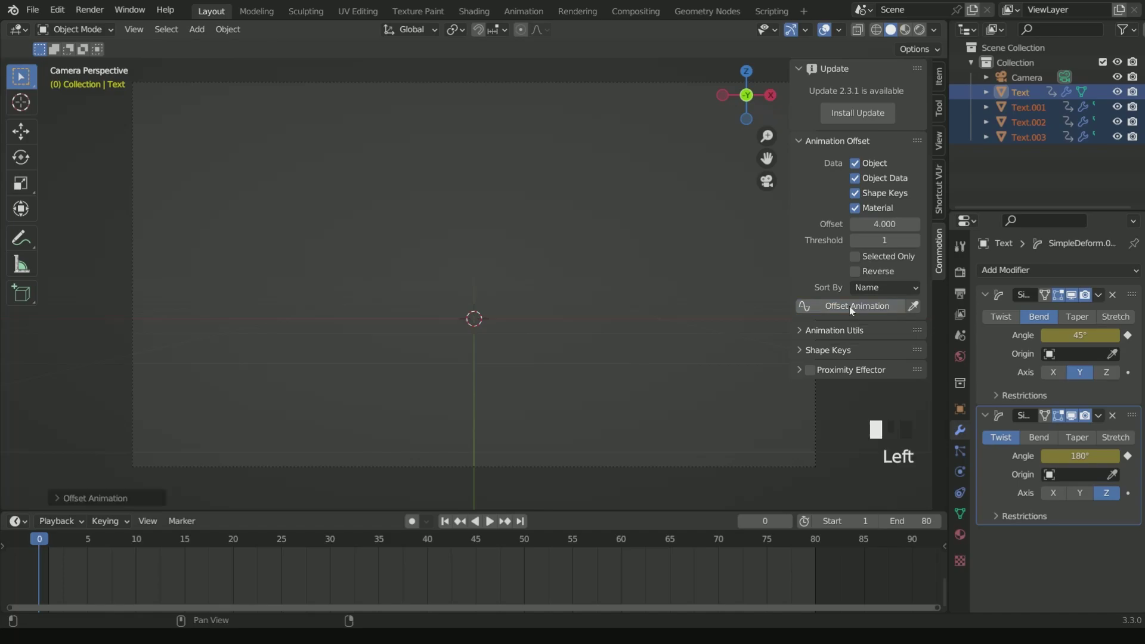
key(space)
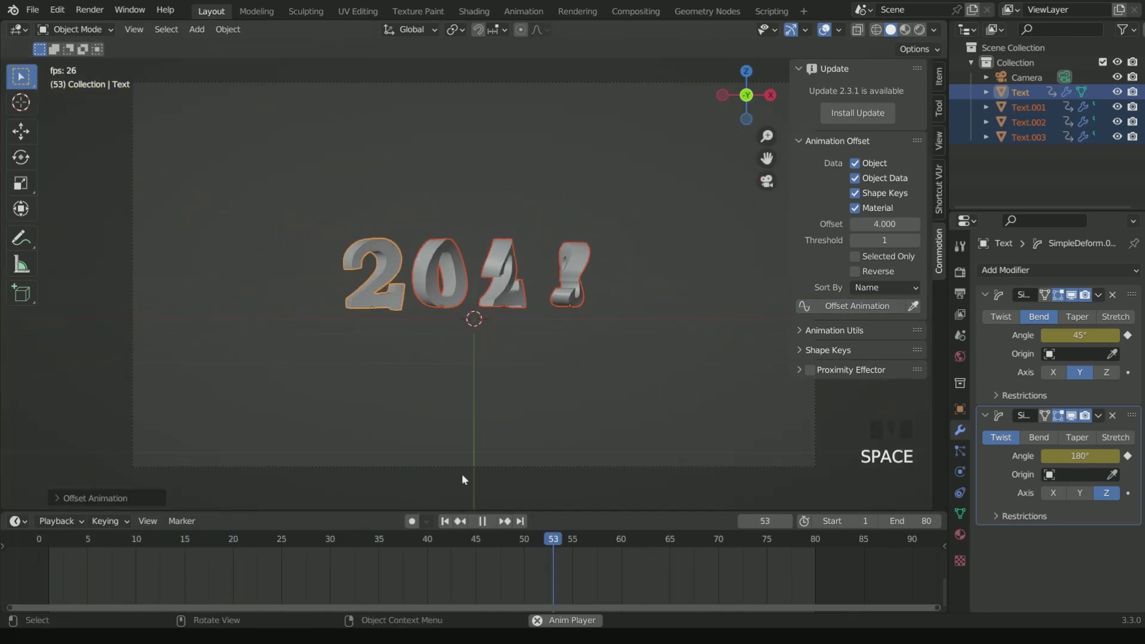
click(448, 408)
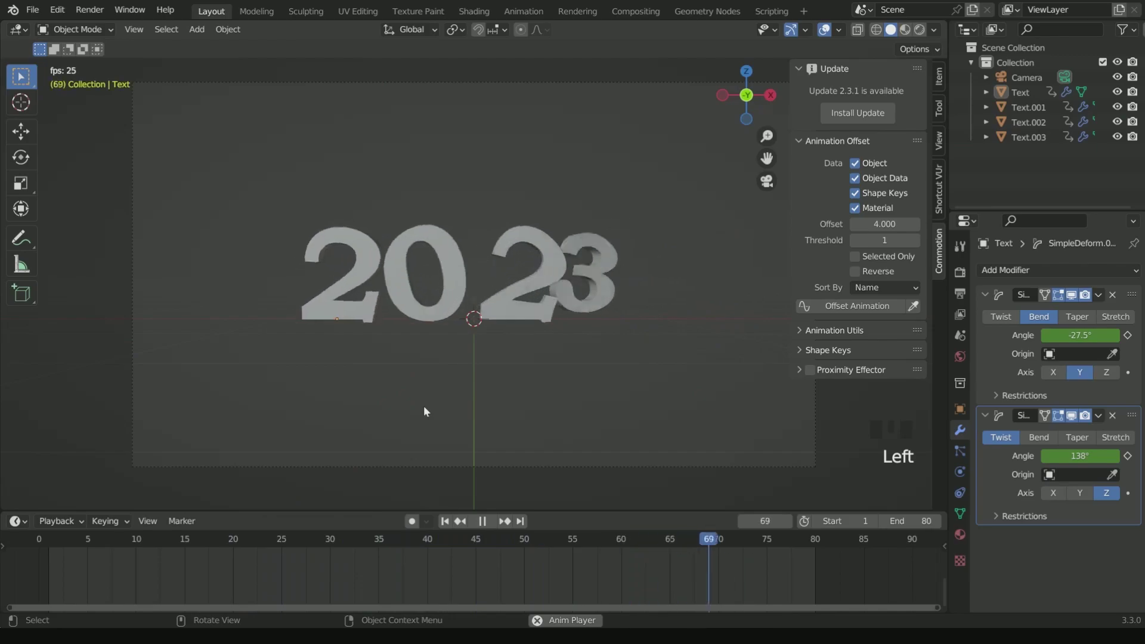
key(space)
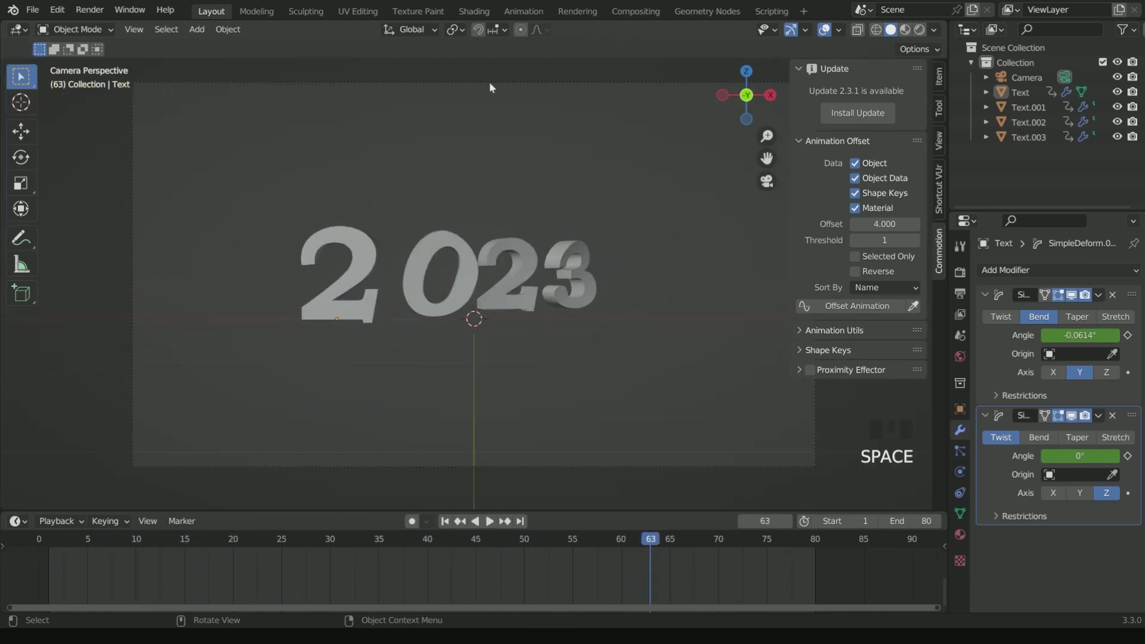
Step: Set the camera's Viewport Display passepartout to 1.000 and return to the first frame
click(489, 82)
click(960, 471)
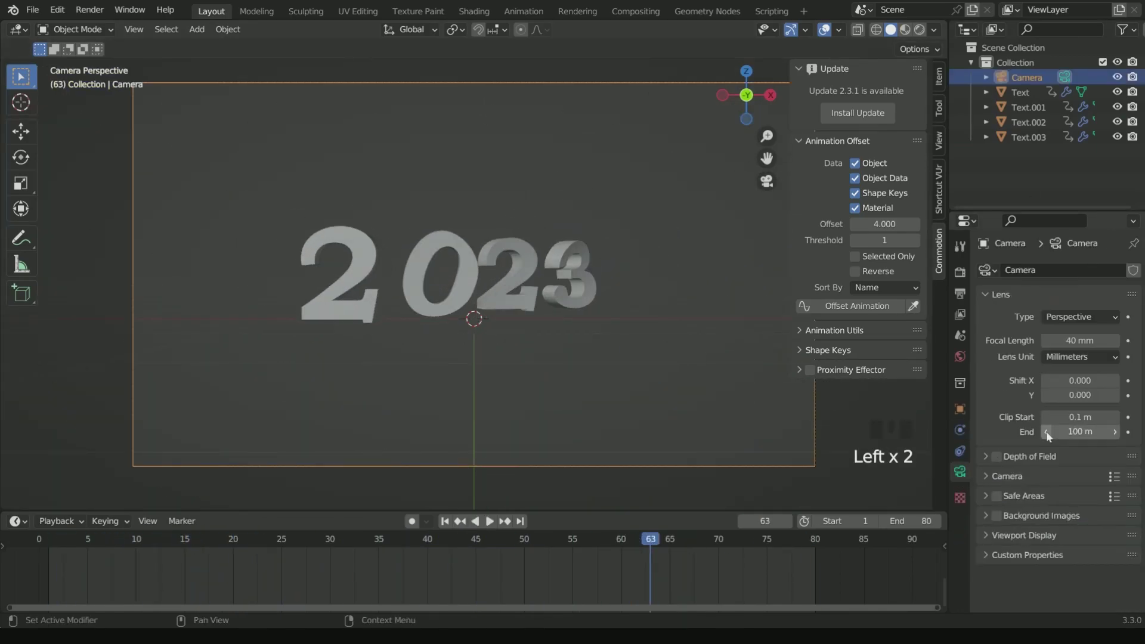
click(1018, 536)
scroll(1020, 537, down, 7)
drag(1073, 559, 1121, 559)
click(444, 521)
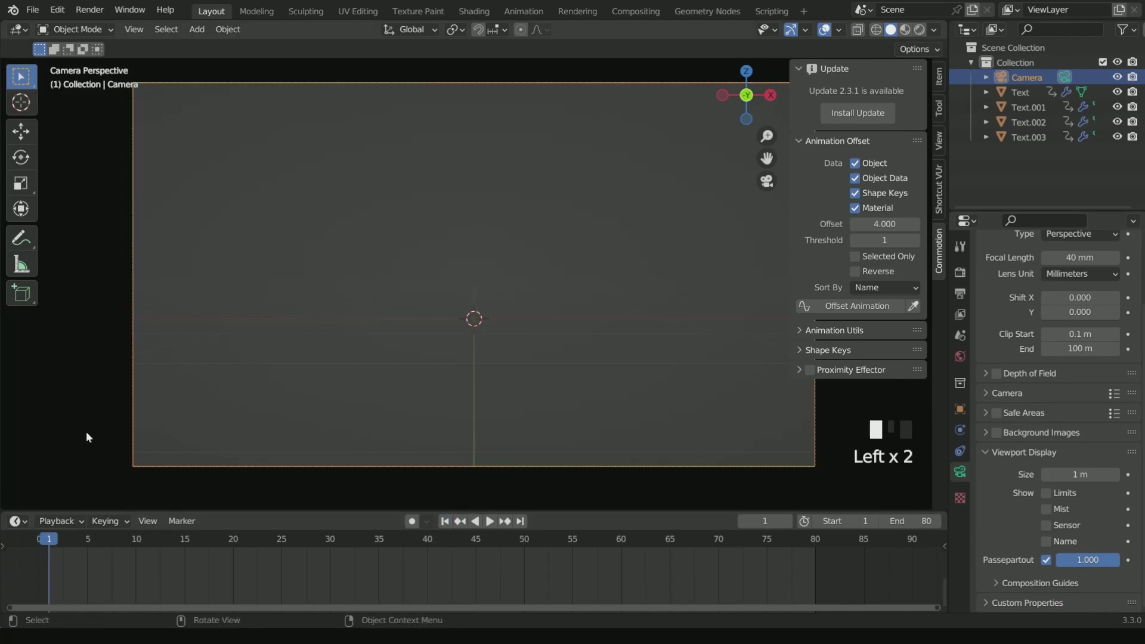